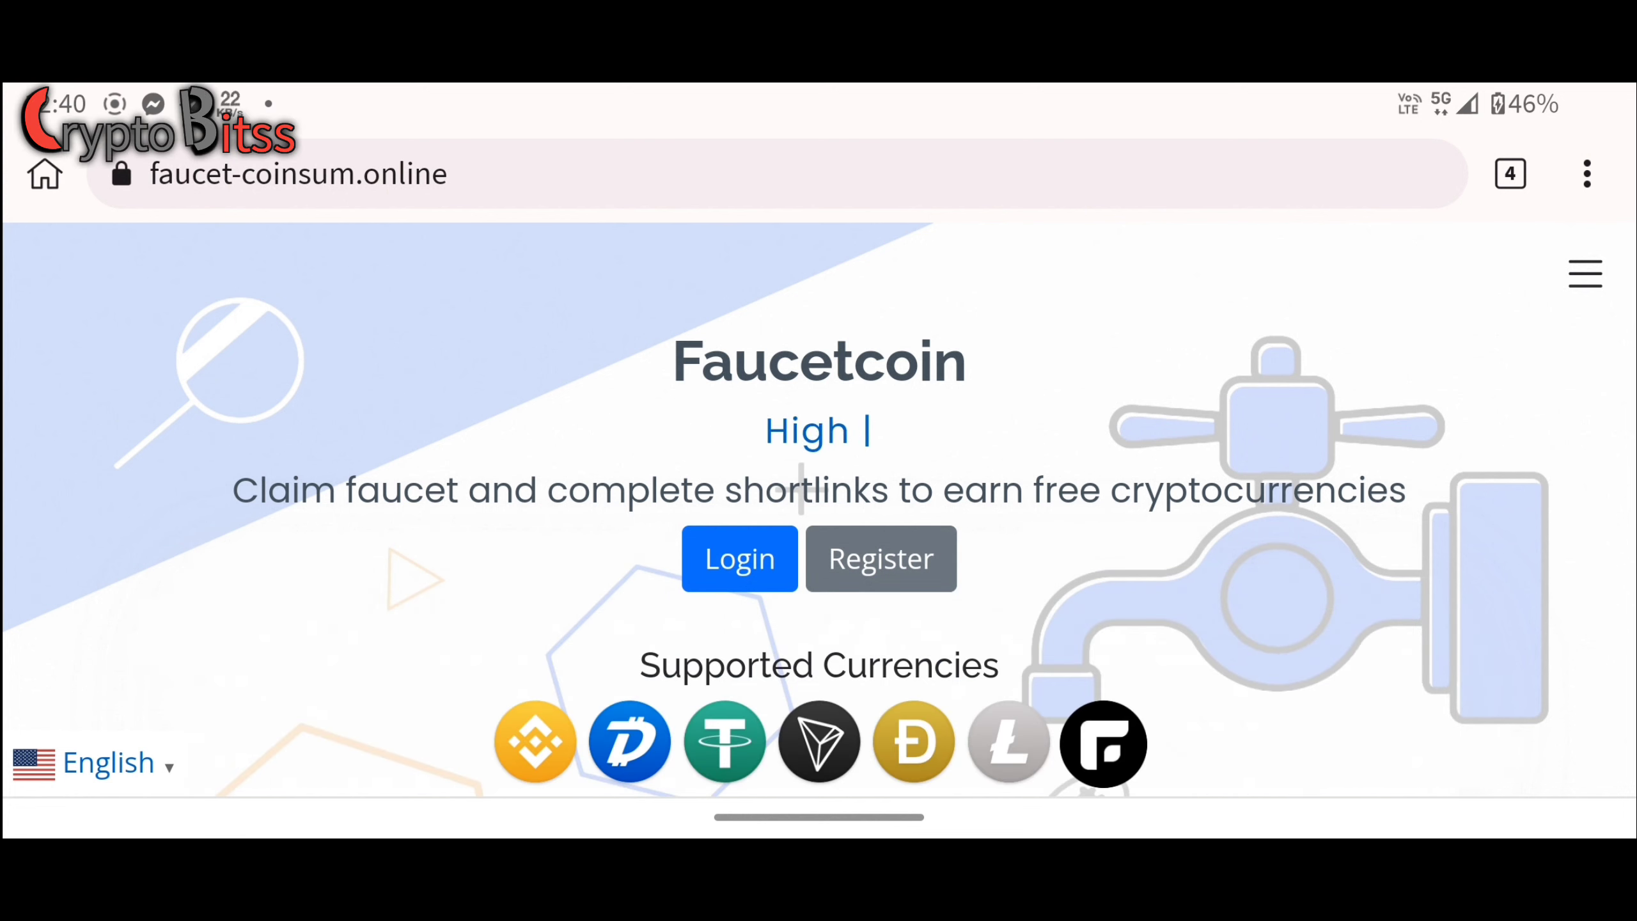
click(881, 560)
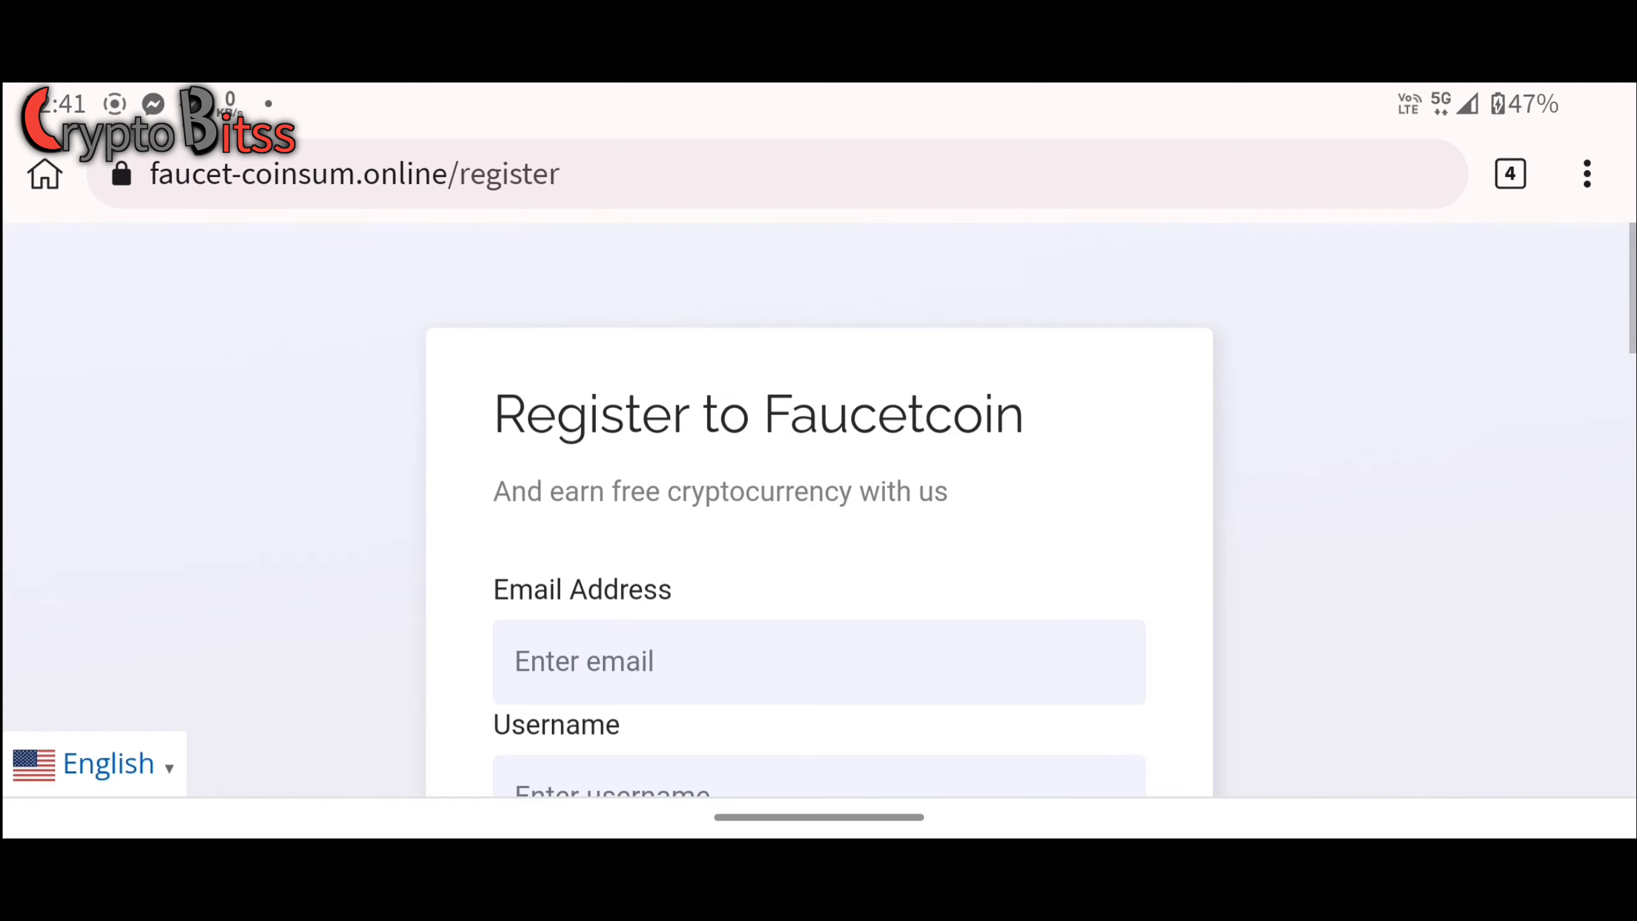
scroll(258, 670, down, 2)
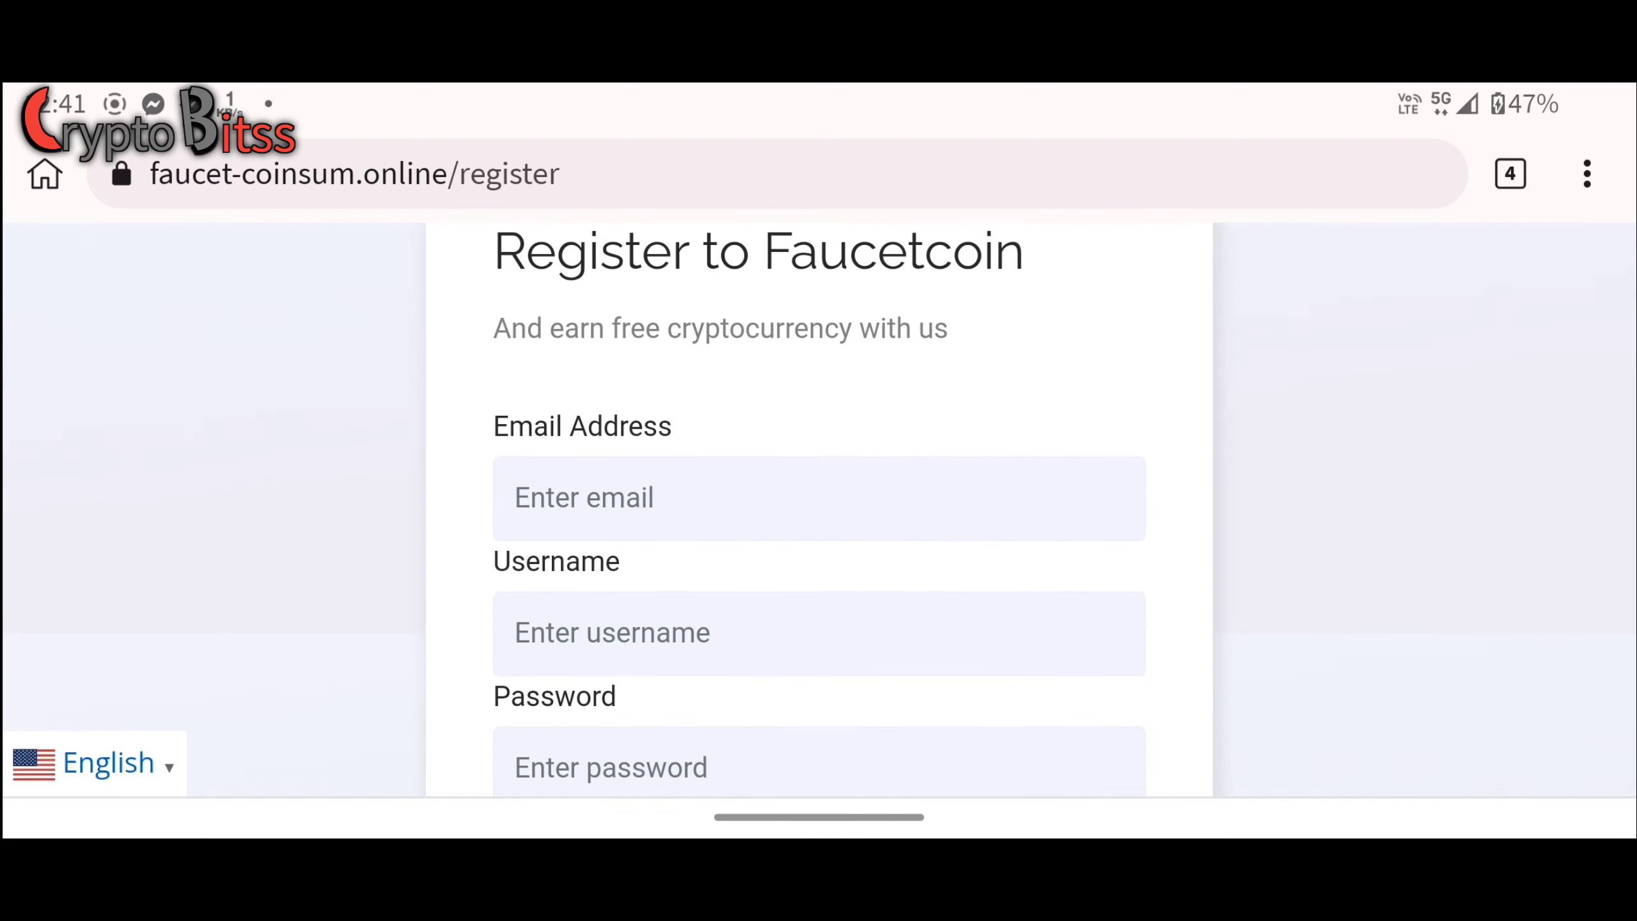
scroll(245, 560, down, 2)
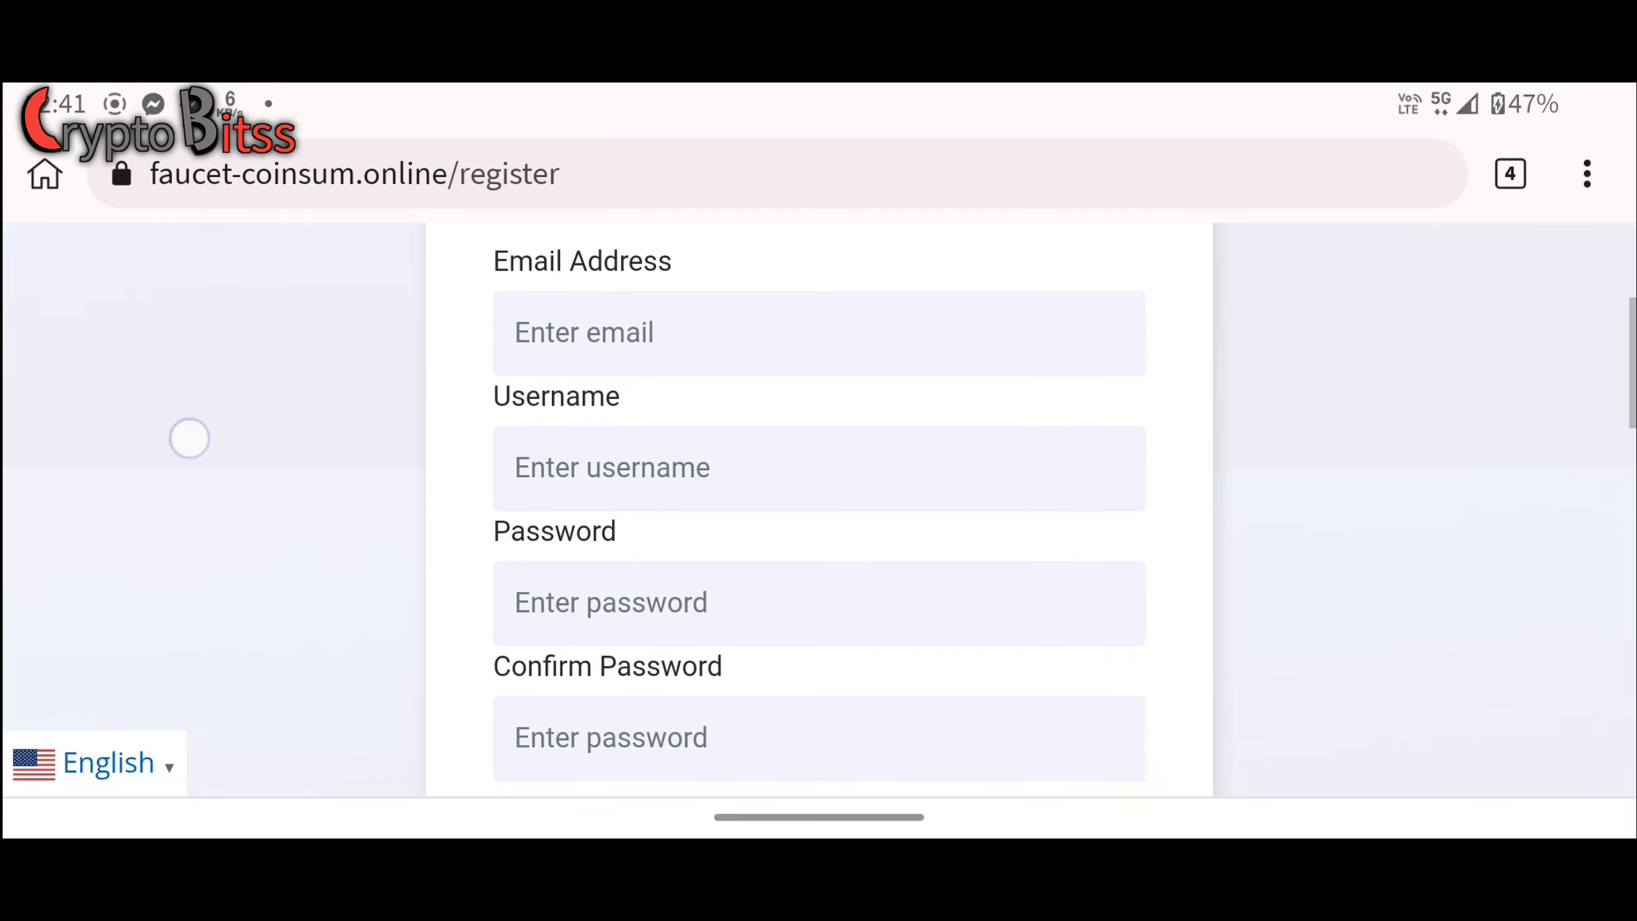
scroll(189, 439, down, 2)
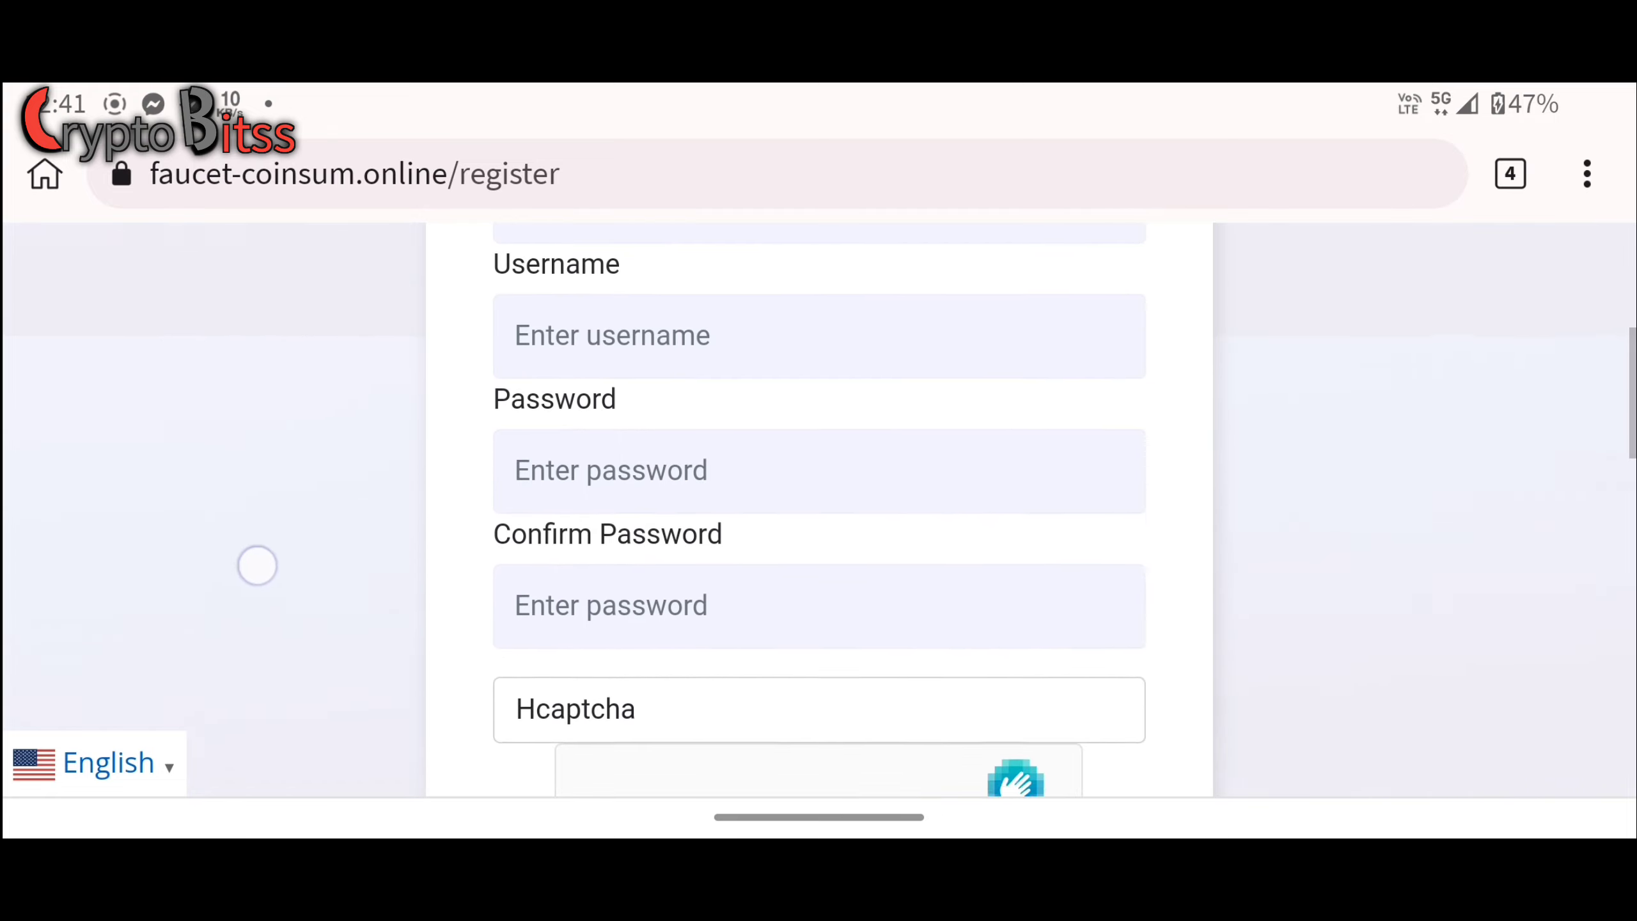
scroll(258, 565, down, 3)
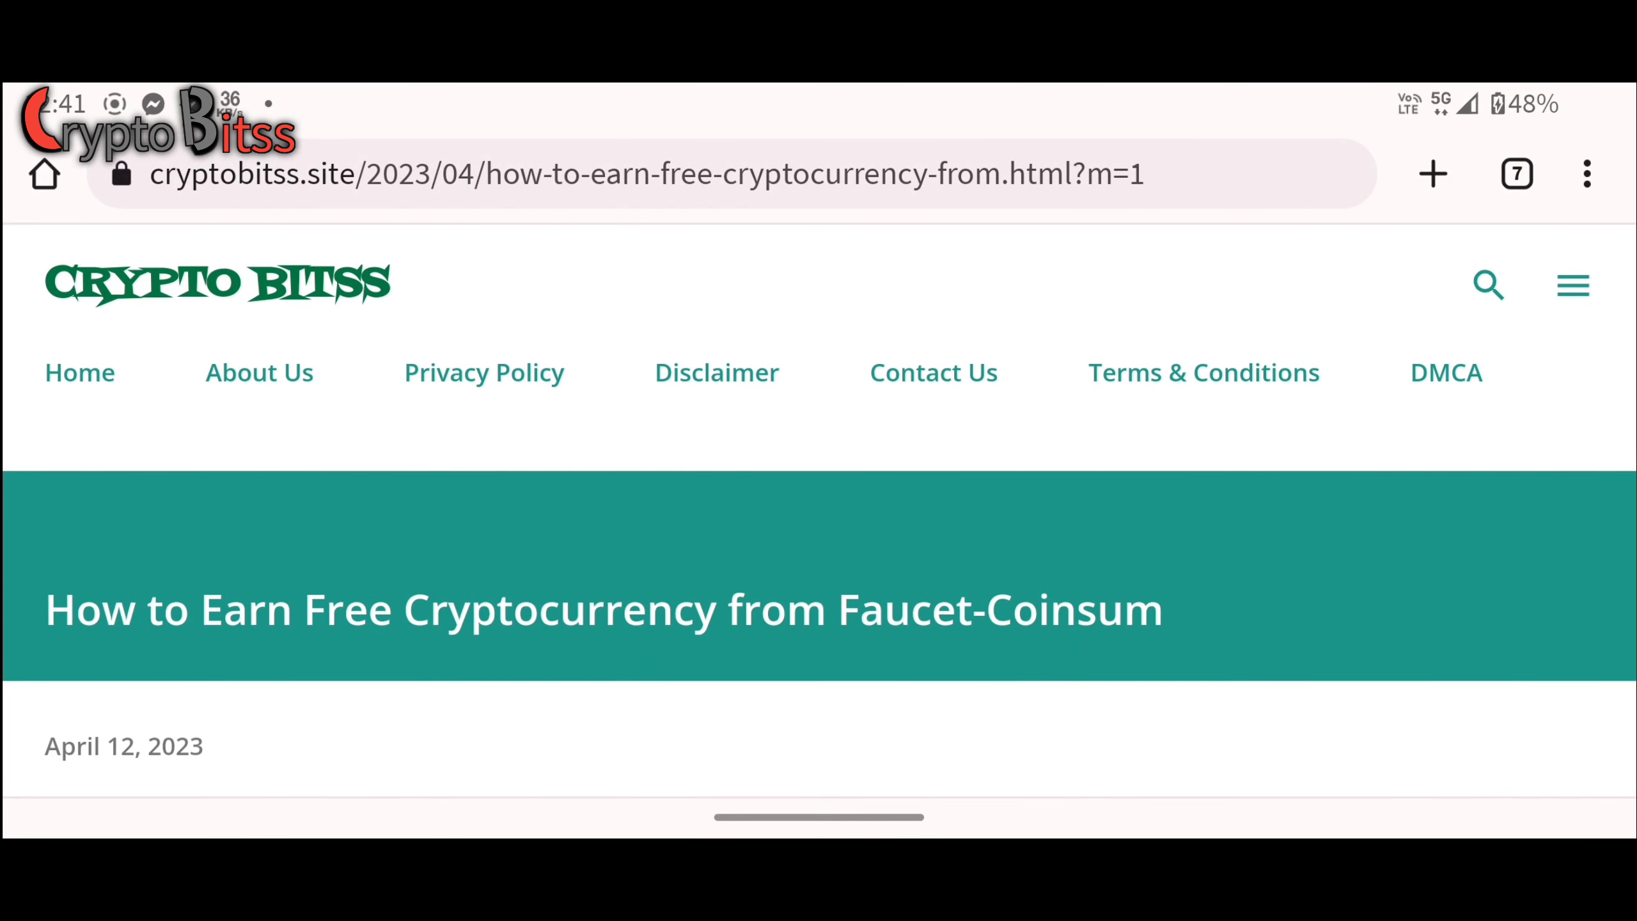
scroll(1272, 580, down, 3)
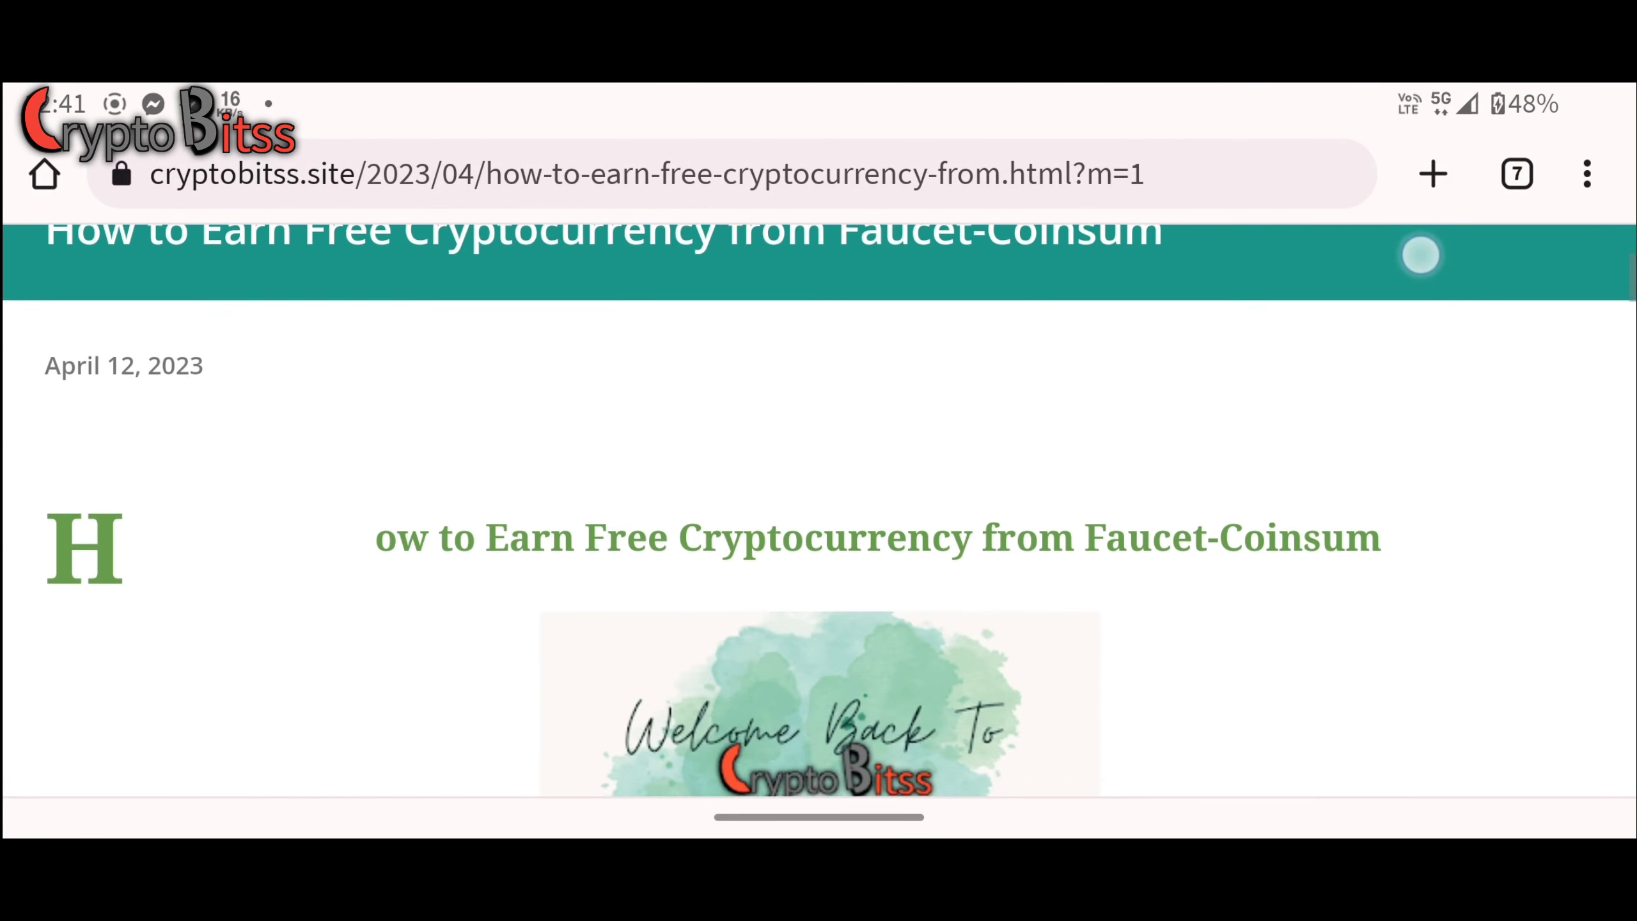
scroll(1237, 685, down, 5)
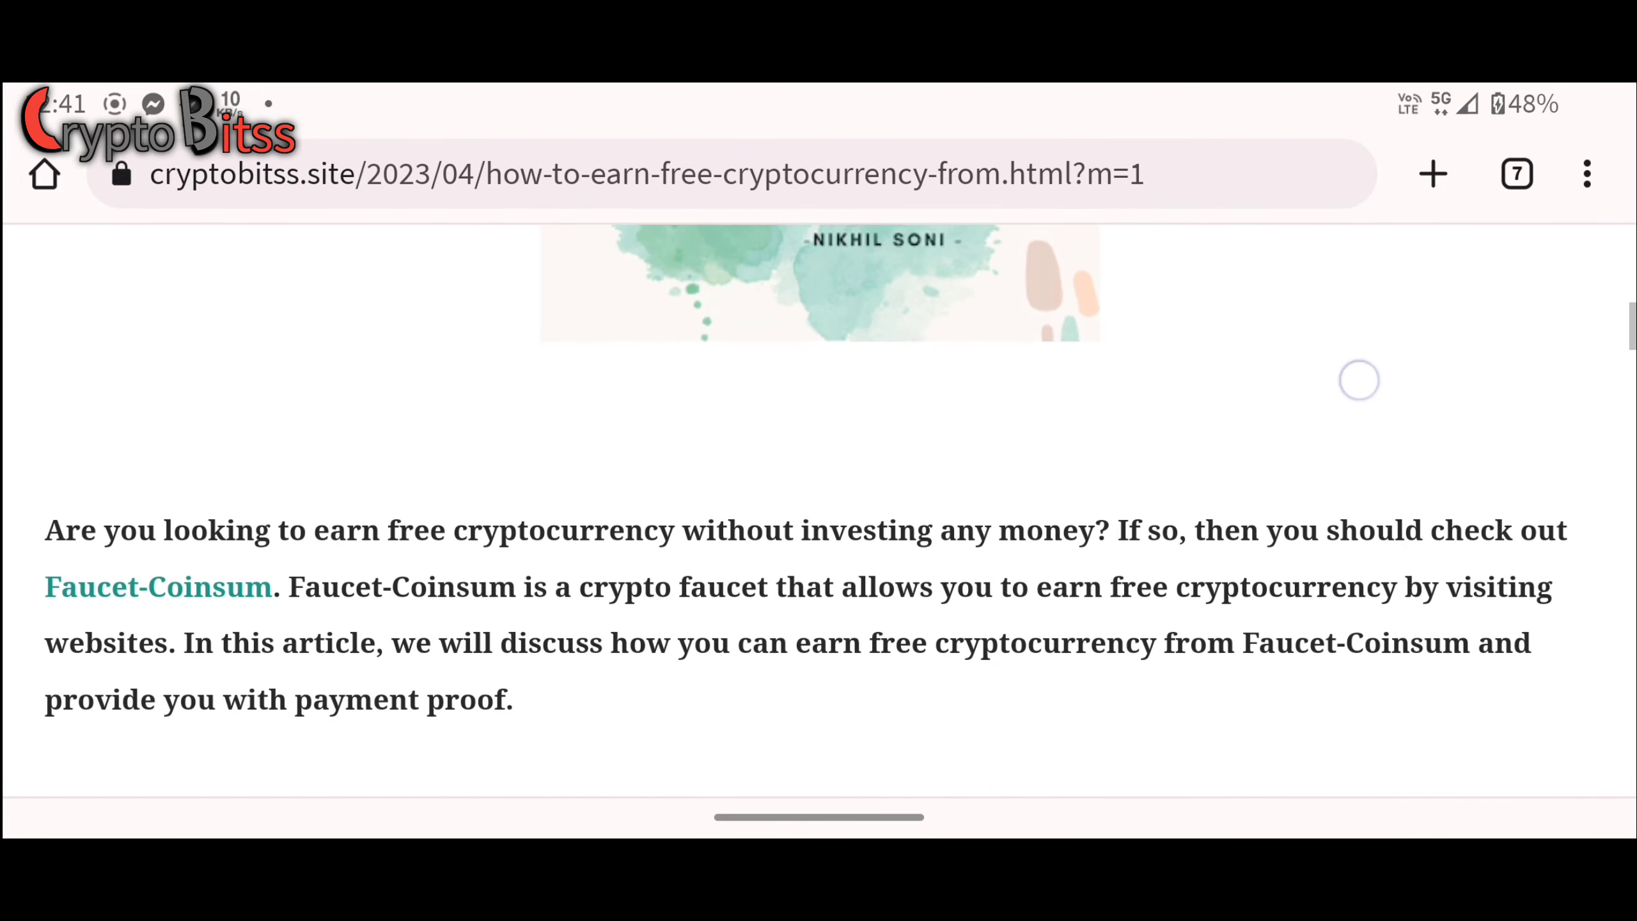
scroll(1425, 341, down, 5)
scroll(1284, 520, down, 5)
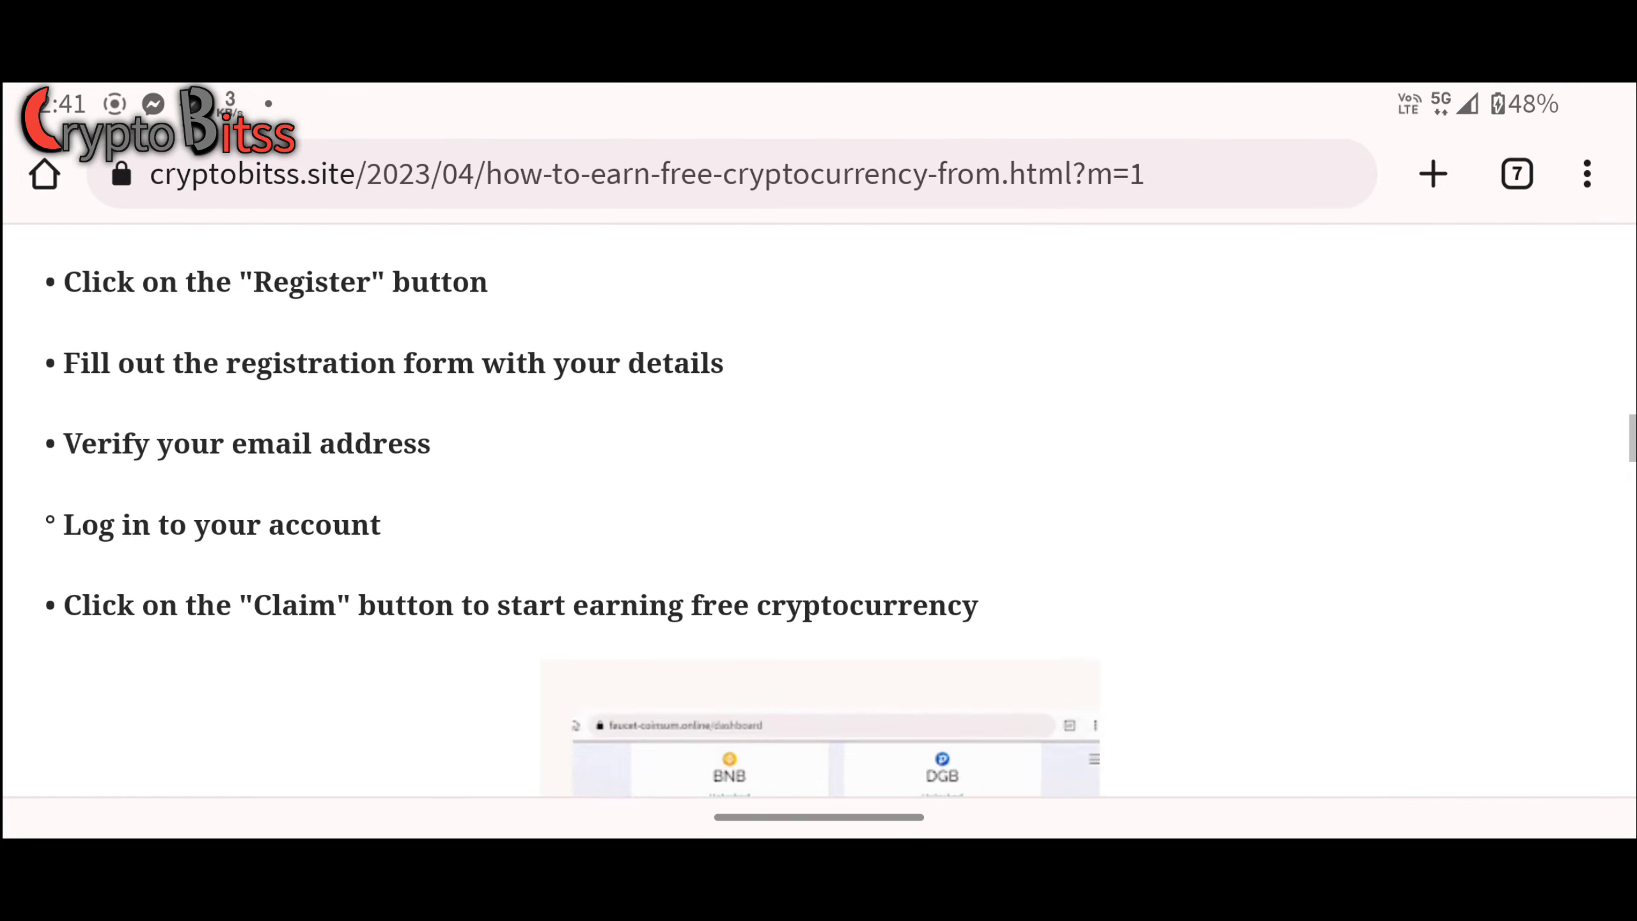
scroll(1378, 329, down, 5)
scroll(1308, 486, down, 5)
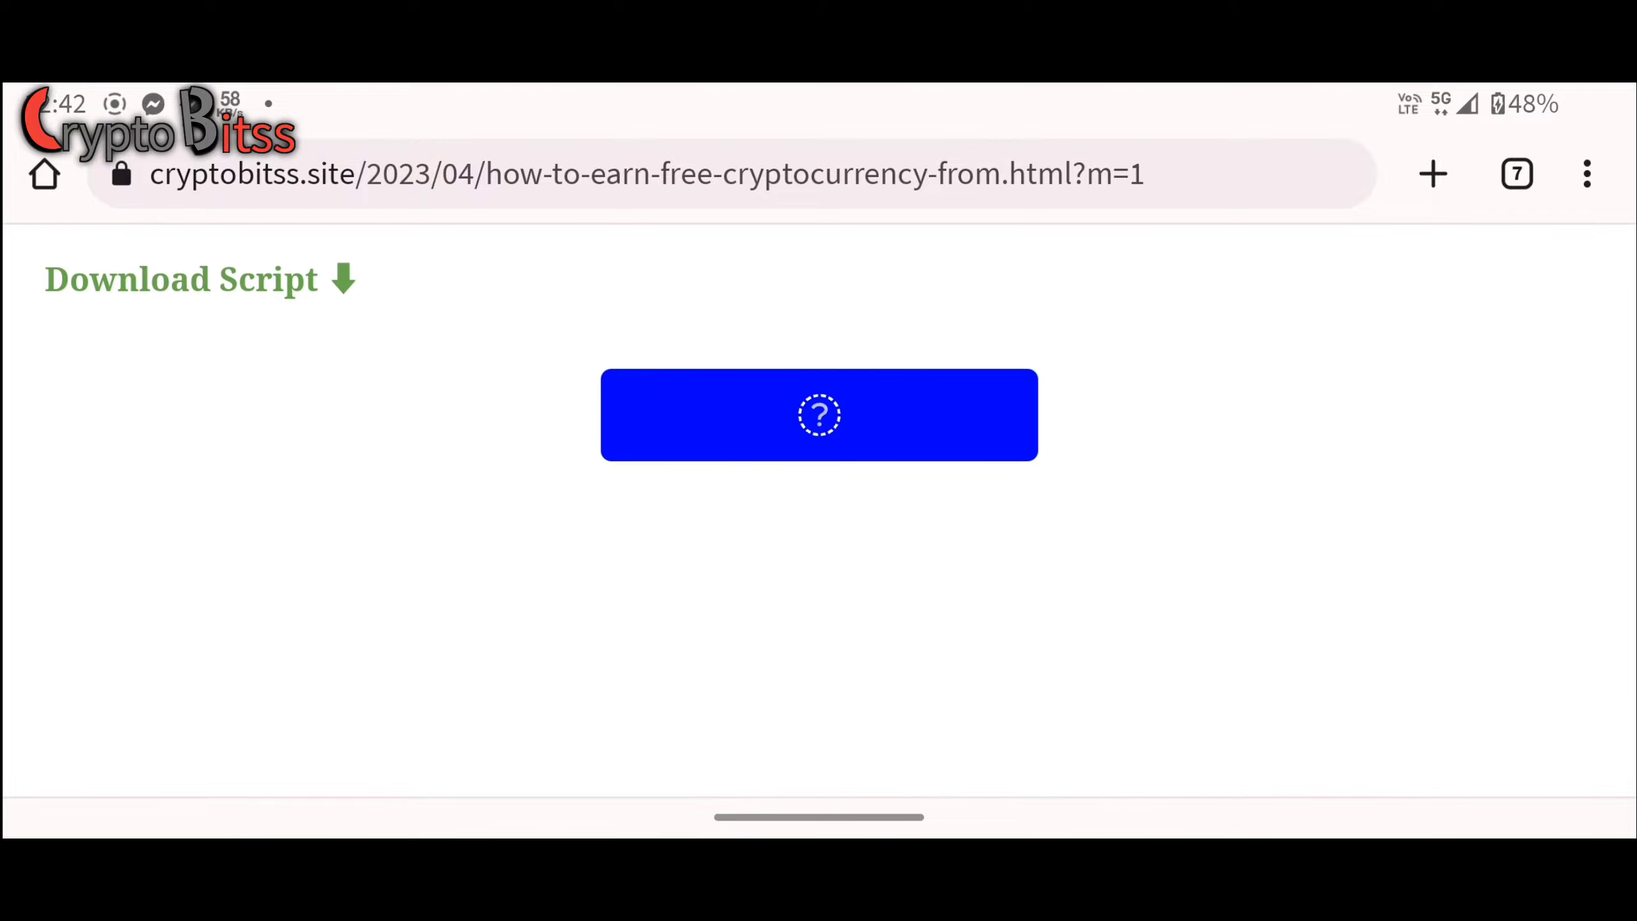
Step: Follow the article's Download Script link past the intermediate page to the MEGA file page
click(820, 415)
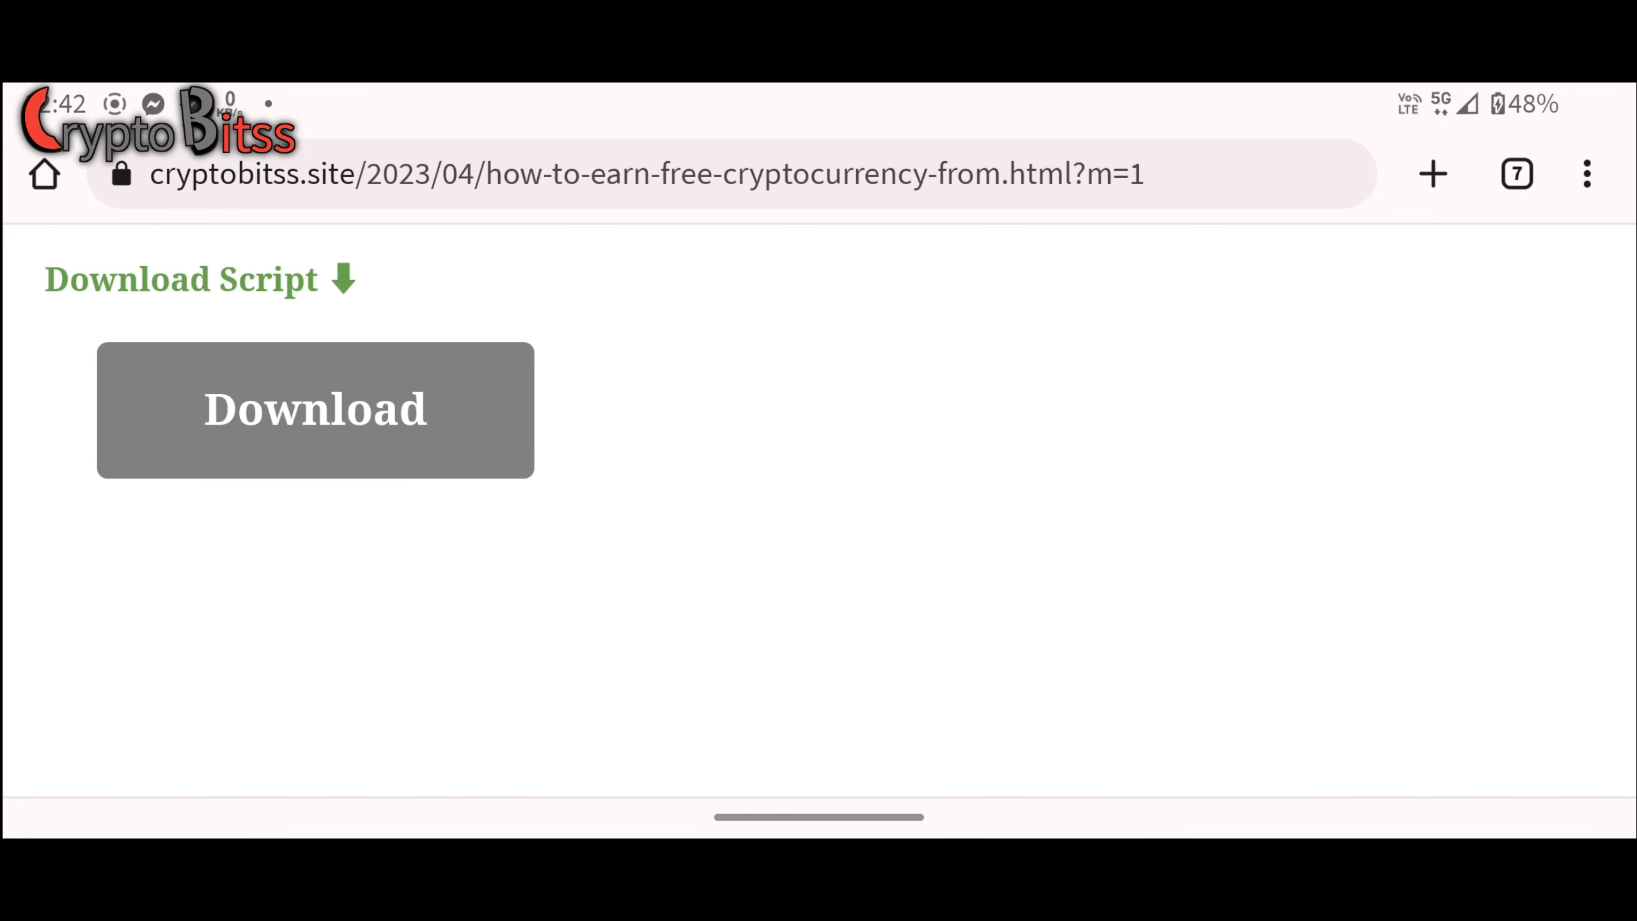
click(293, 404)
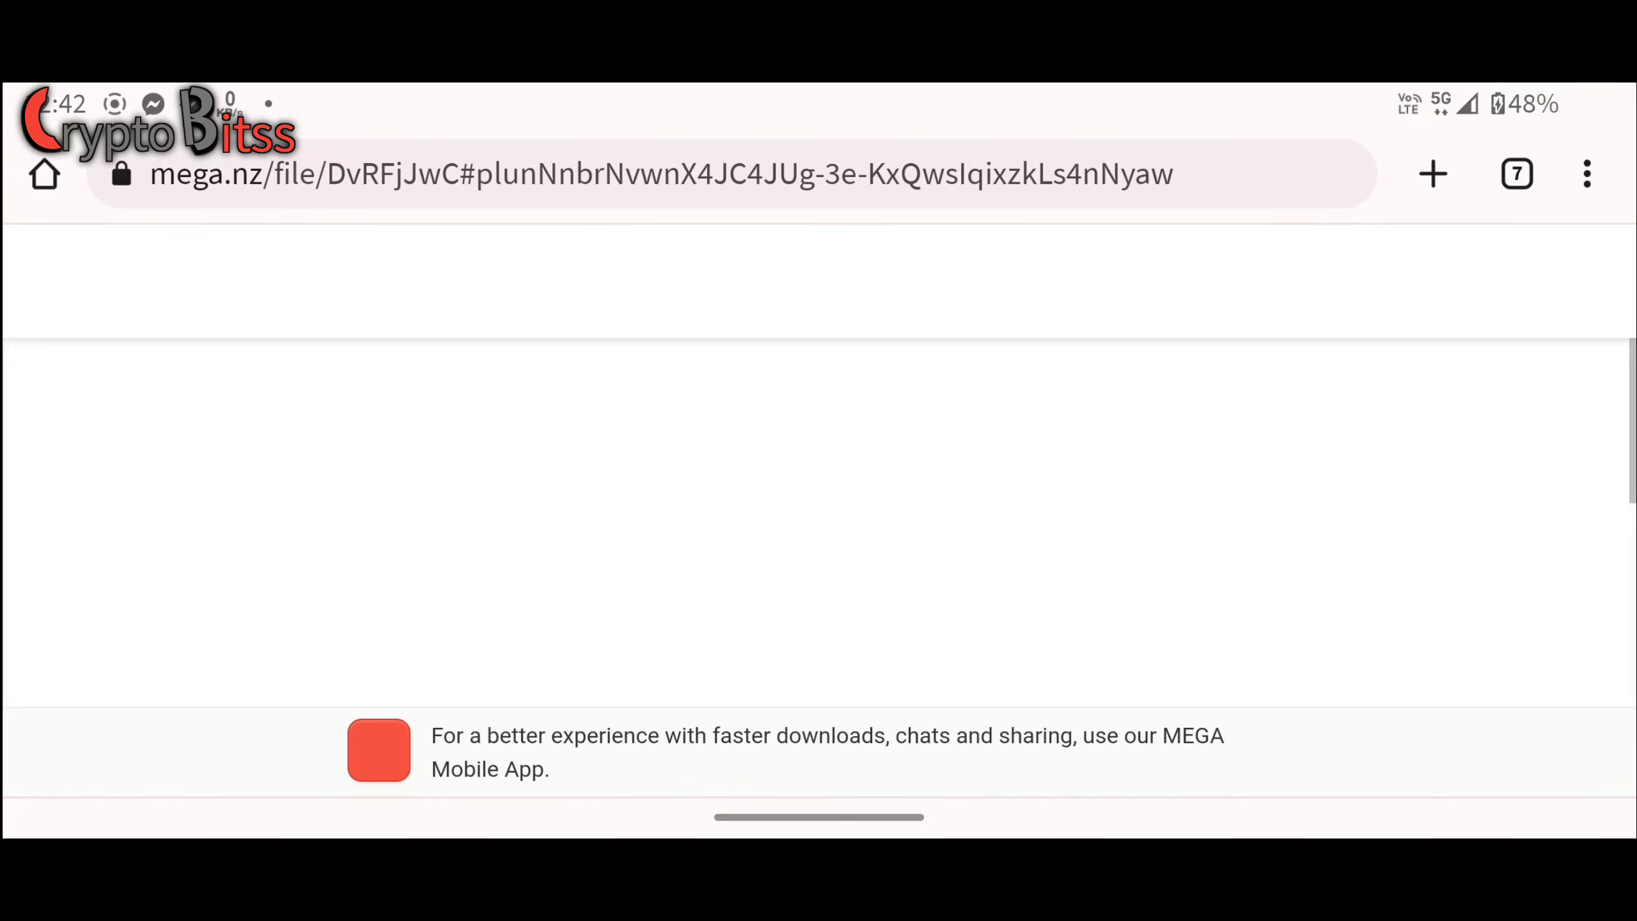
scroll(1368, 421, down, 3)
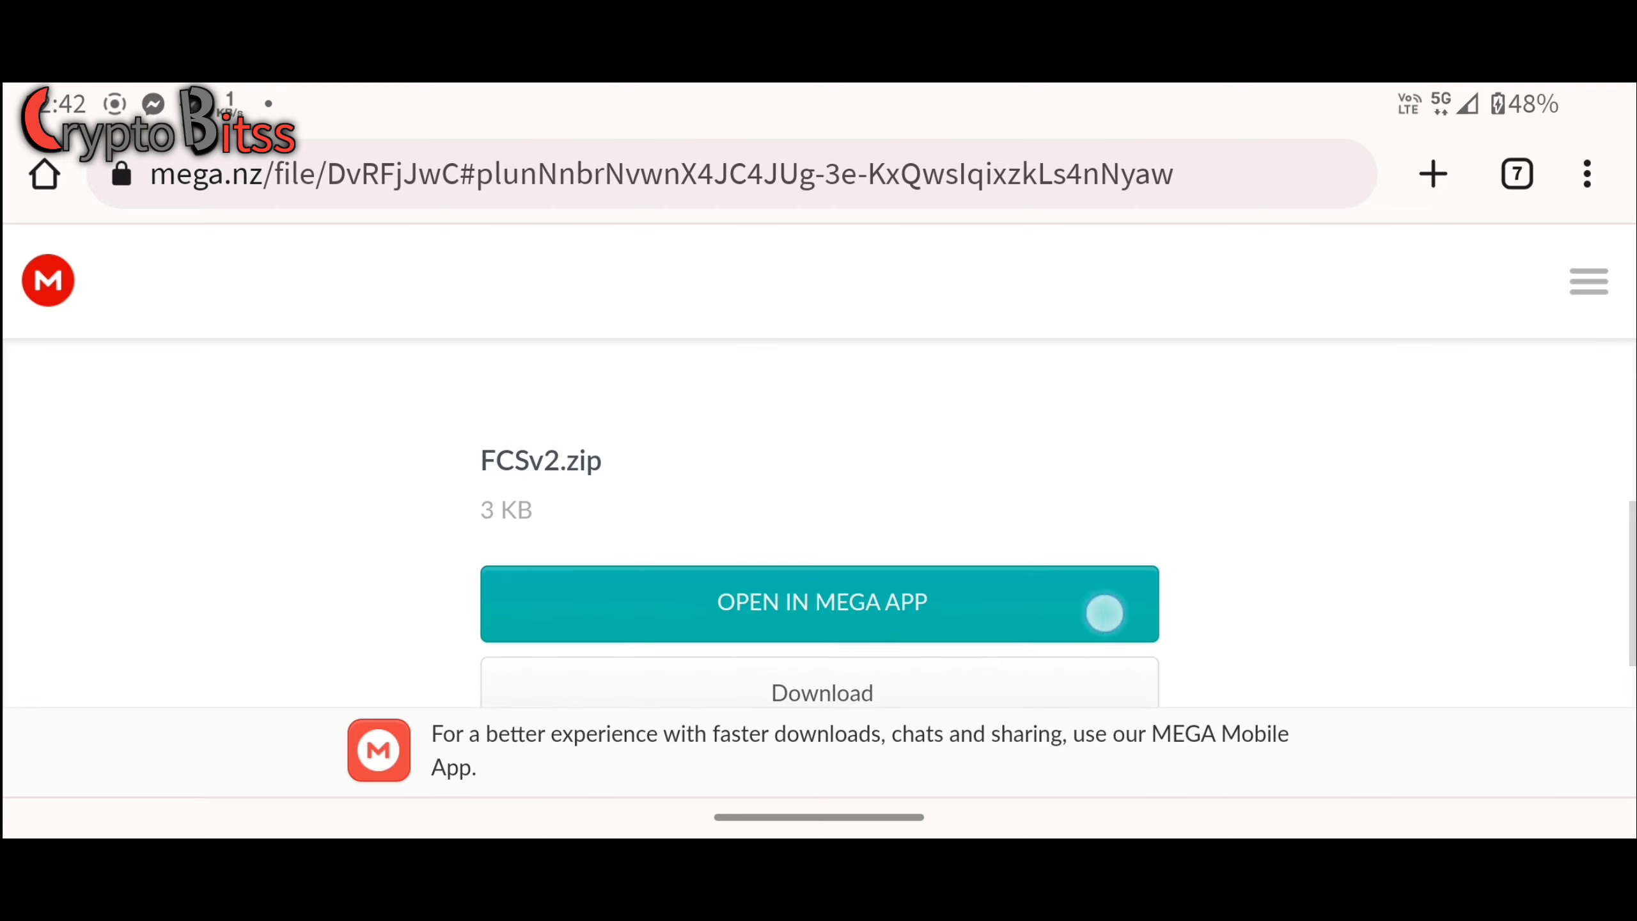
scroll(1105, 613, down, 1)
Step: Start the FCSv2.zip download on MEGA and save the archive to the phone
click(956, 602)
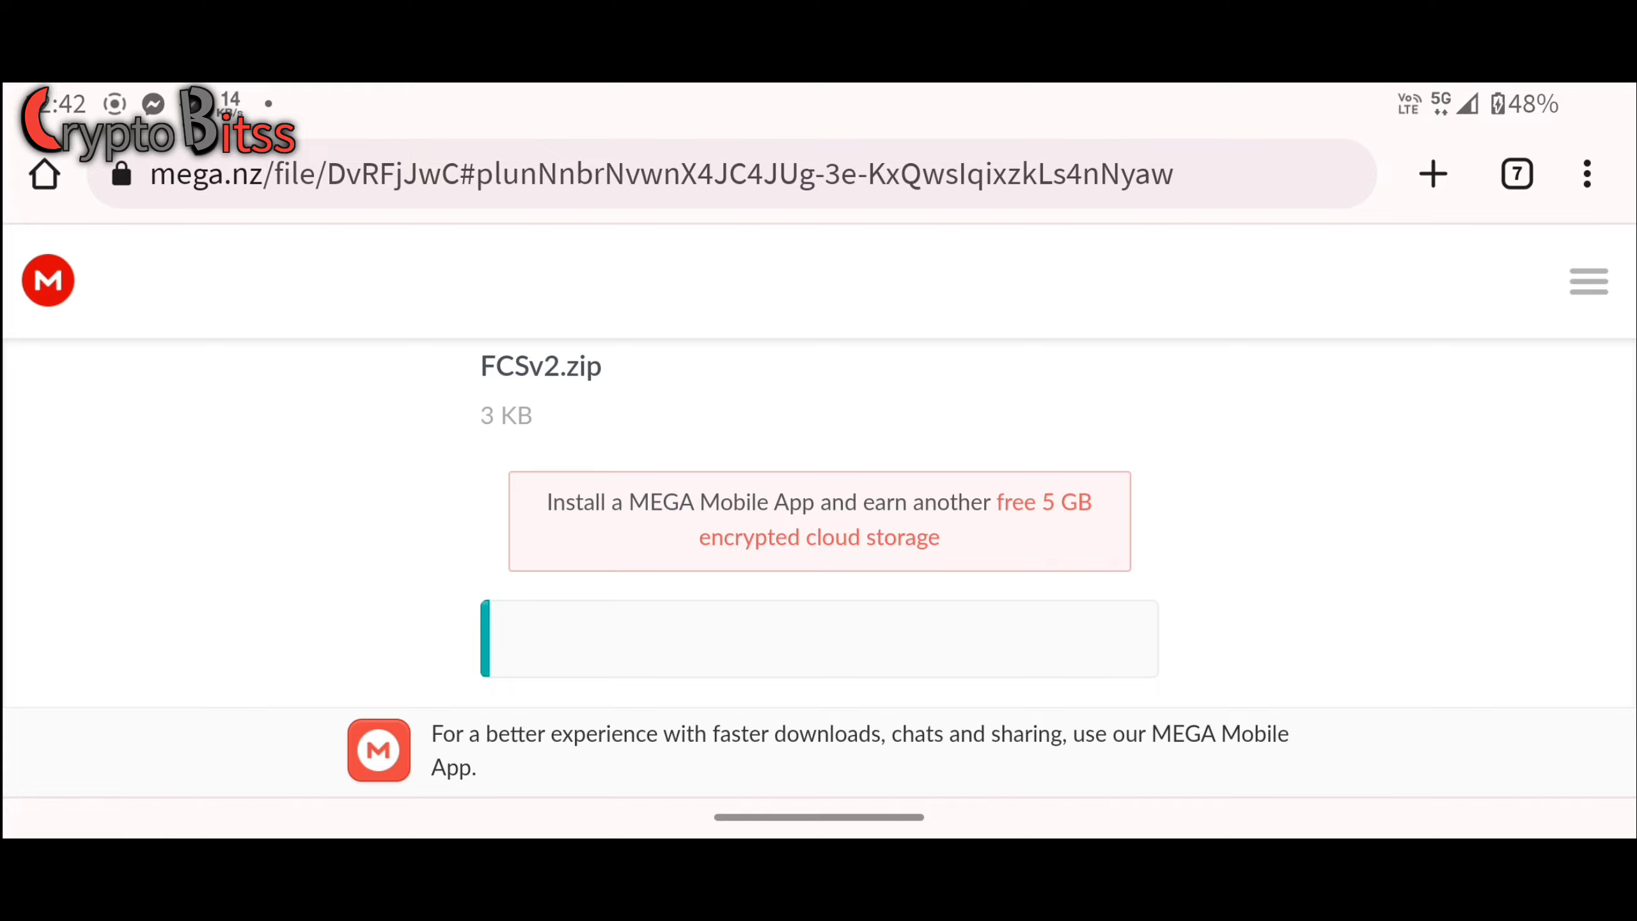
click(958, 634)
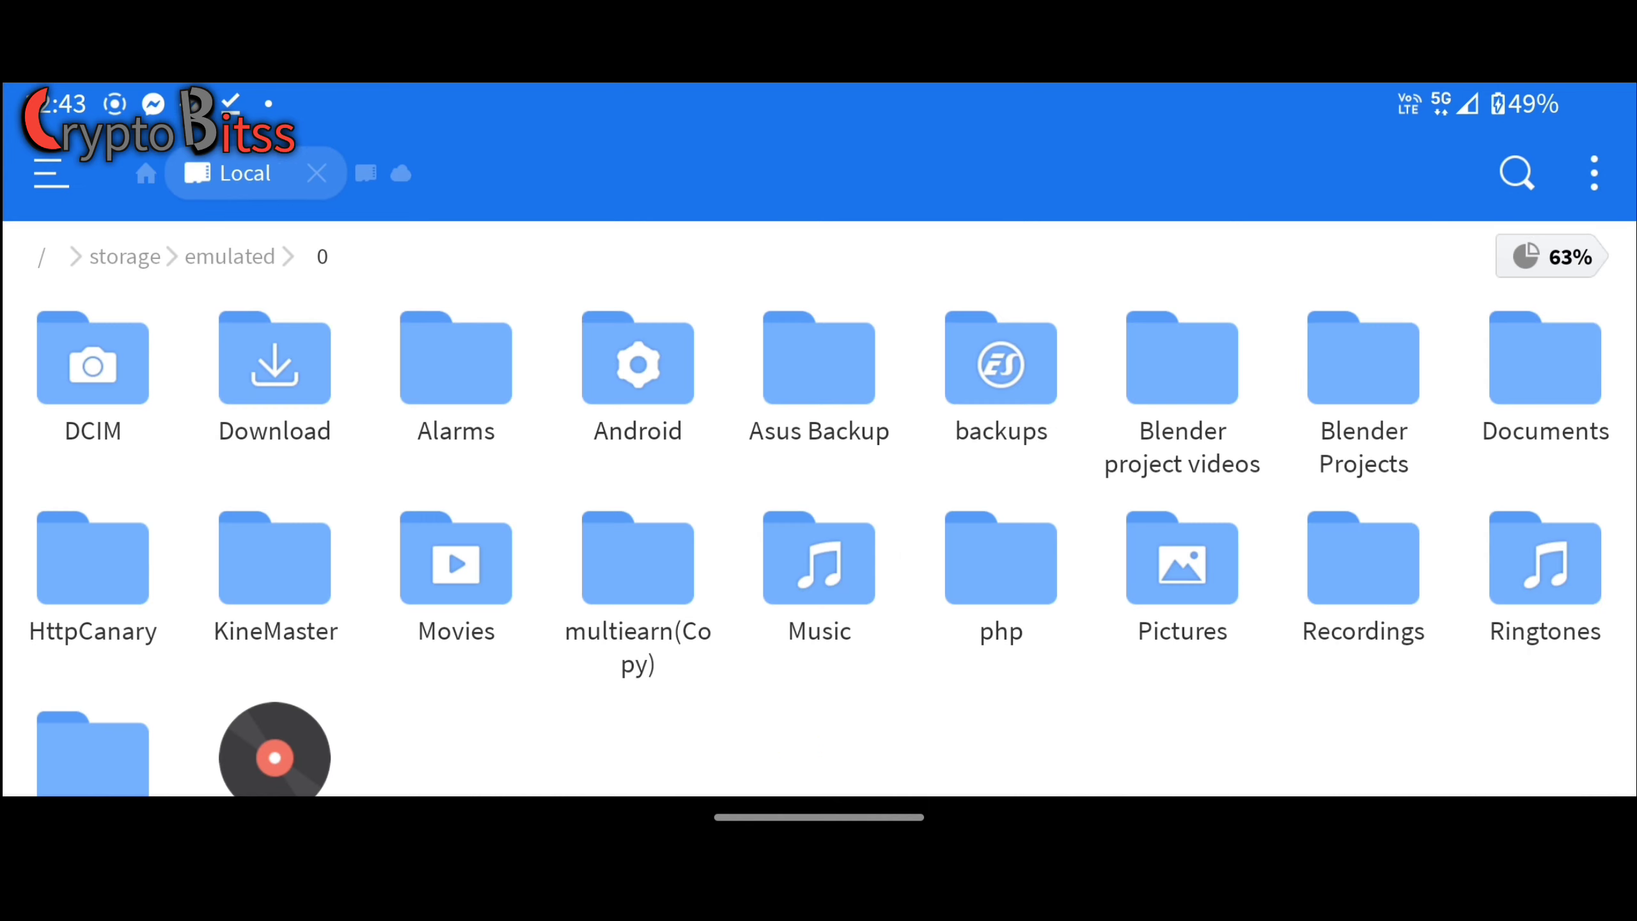
Step: Permanently delete the duplicate FCSv2 (1).zip from the Download folder
click(275, 371)
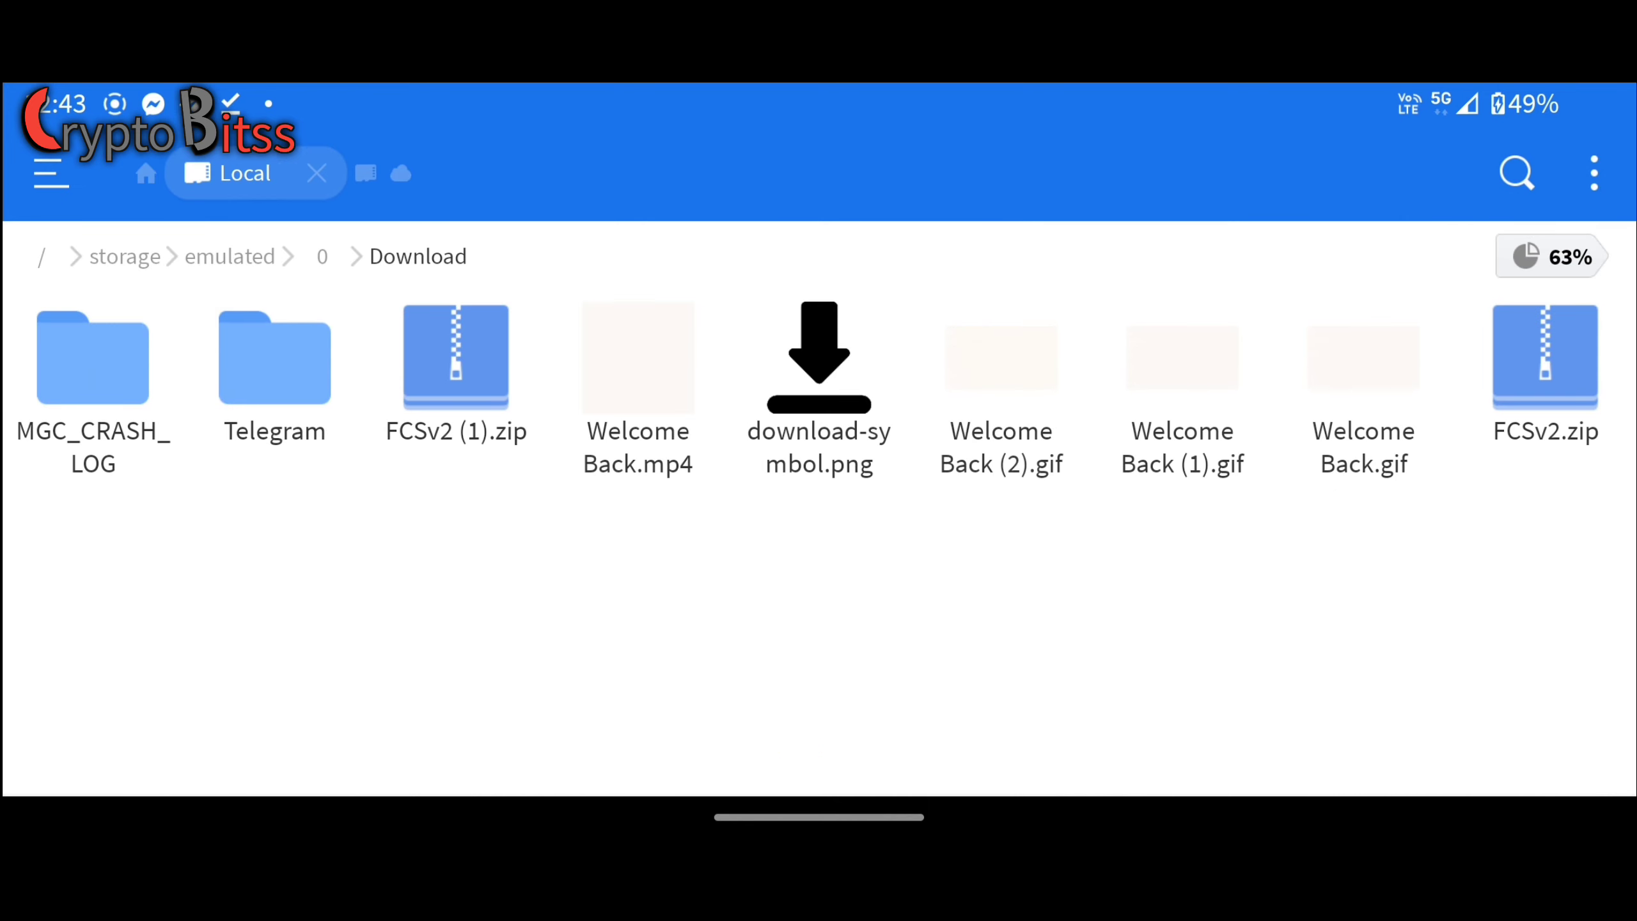
click(456, 371)
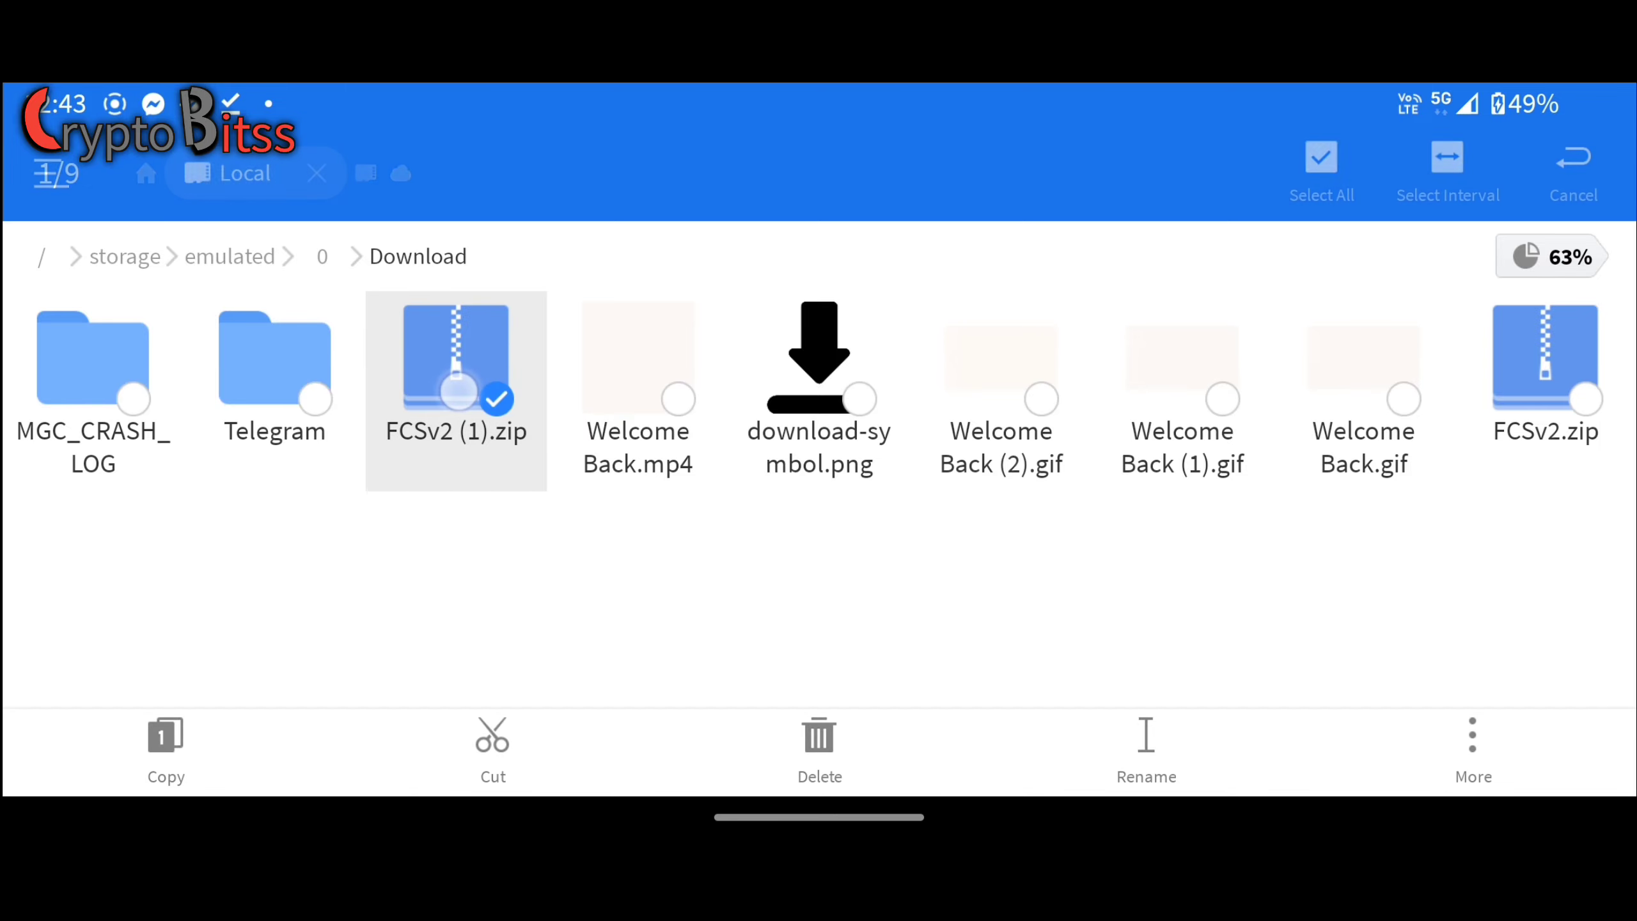
click(818, 749)
click(532, 523)
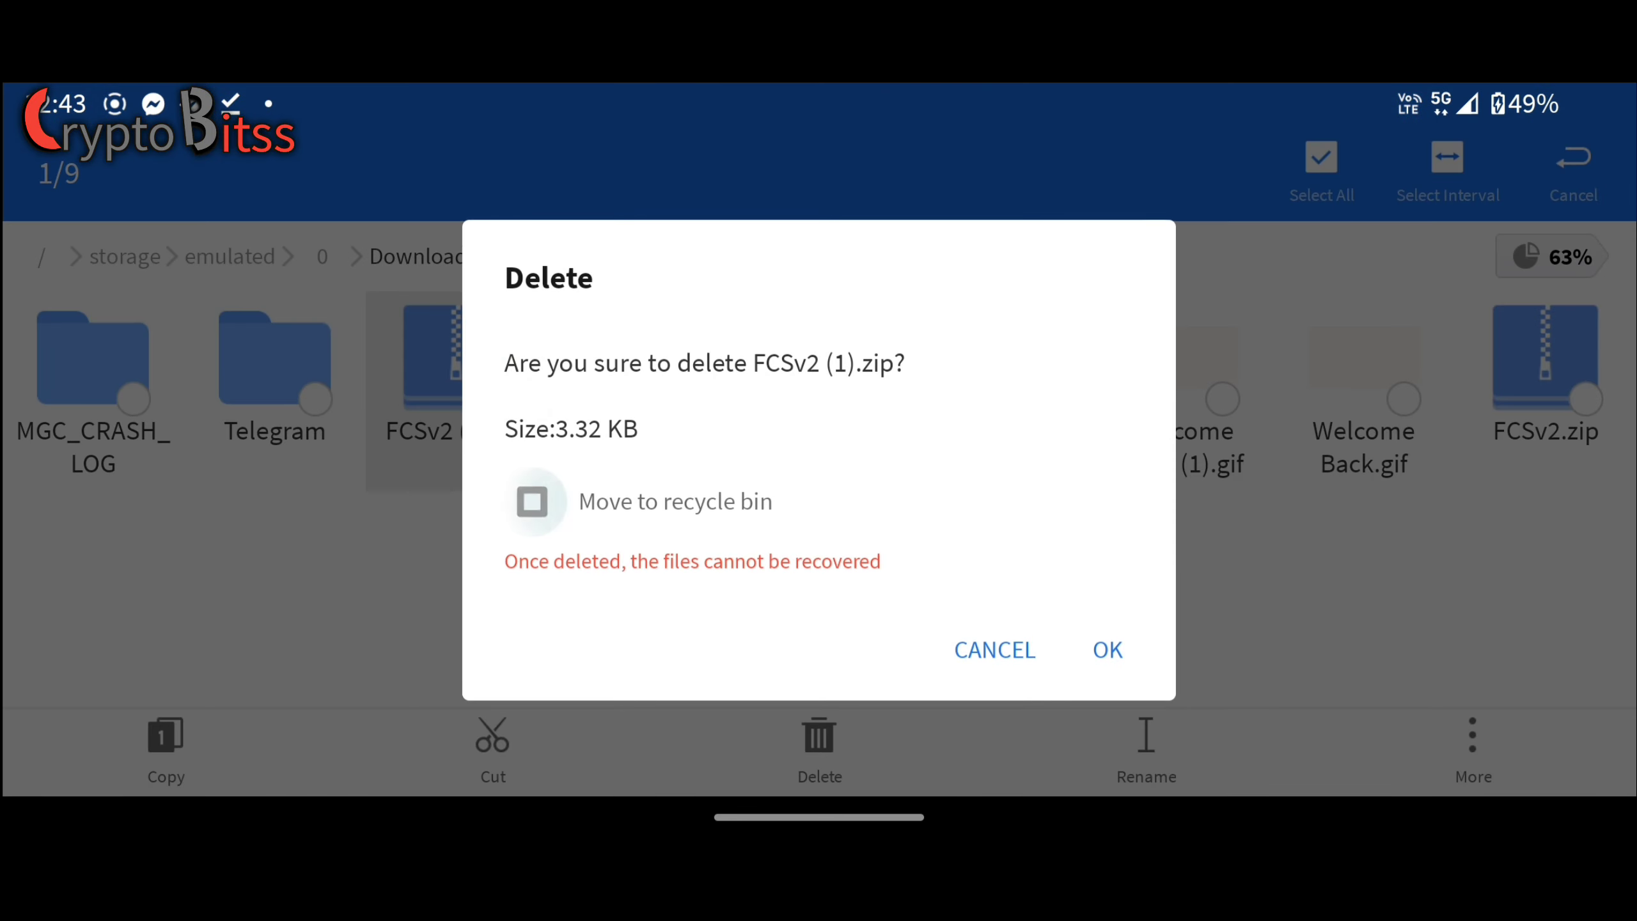
click(1100, 640)
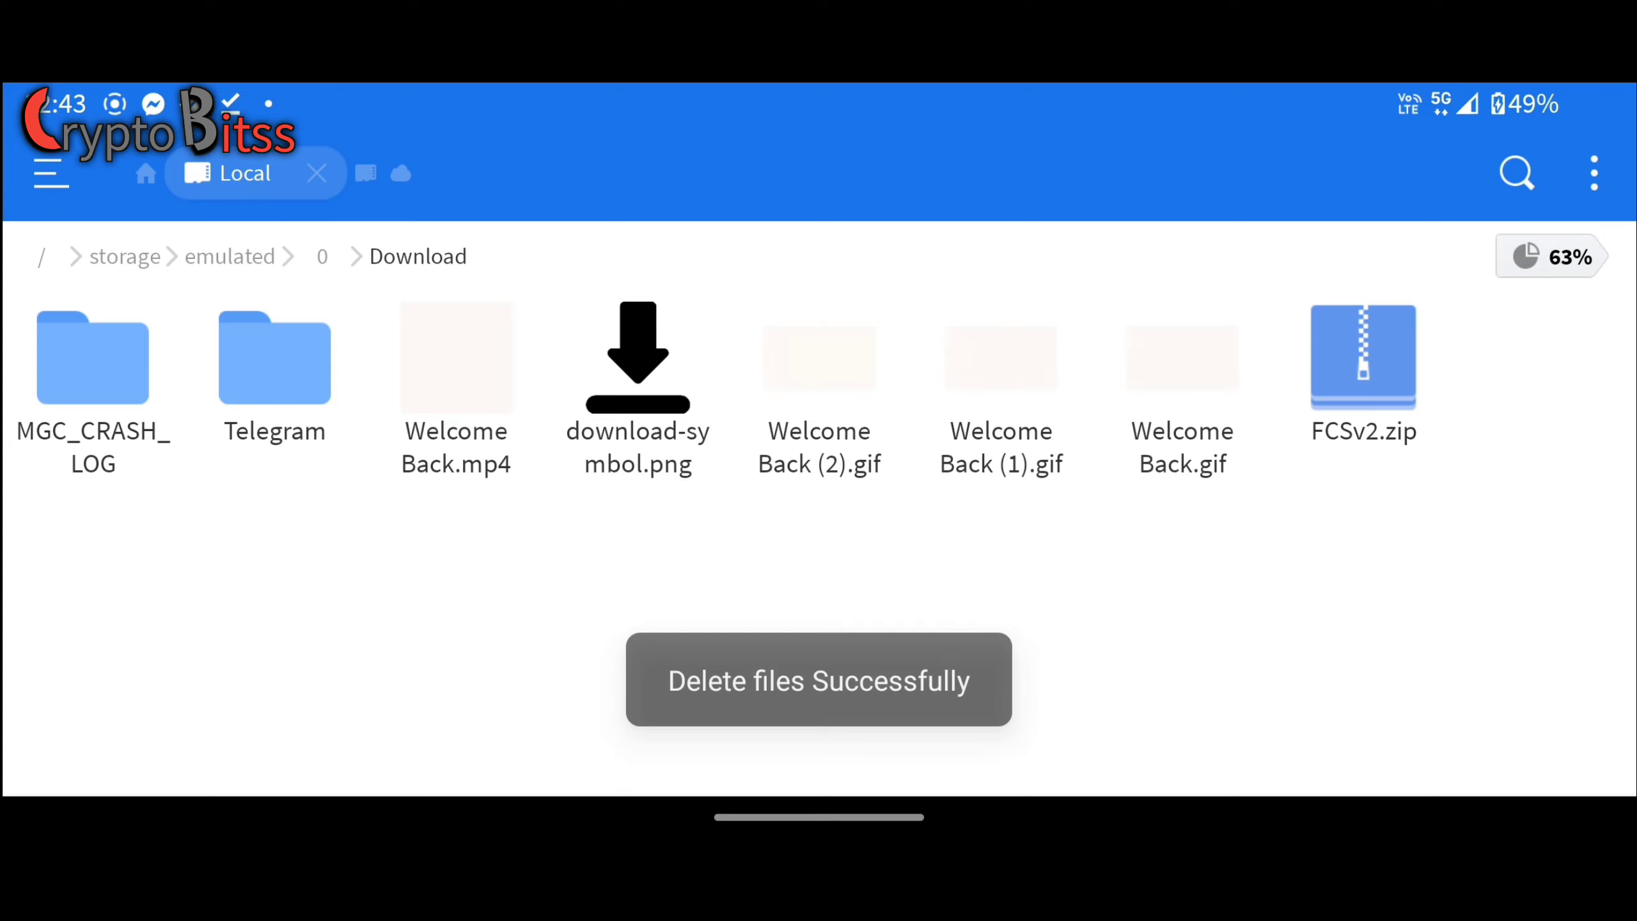
Step: Extract FCSv2.zip into a new FCSv2 folder
click(1363, 371)
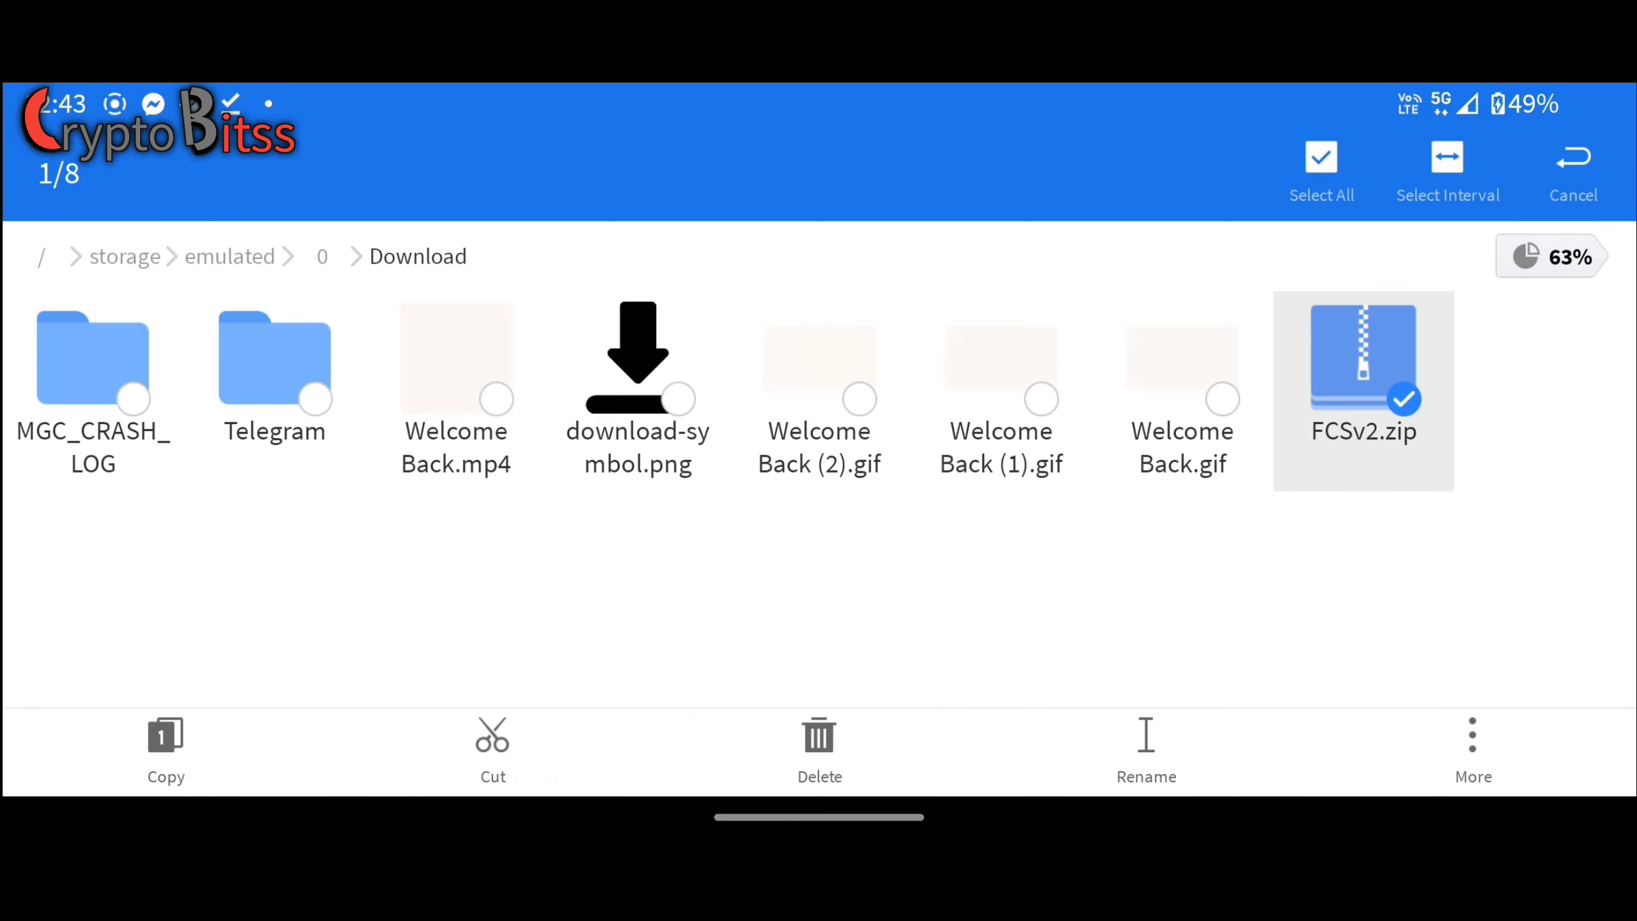
click(1472, 748)
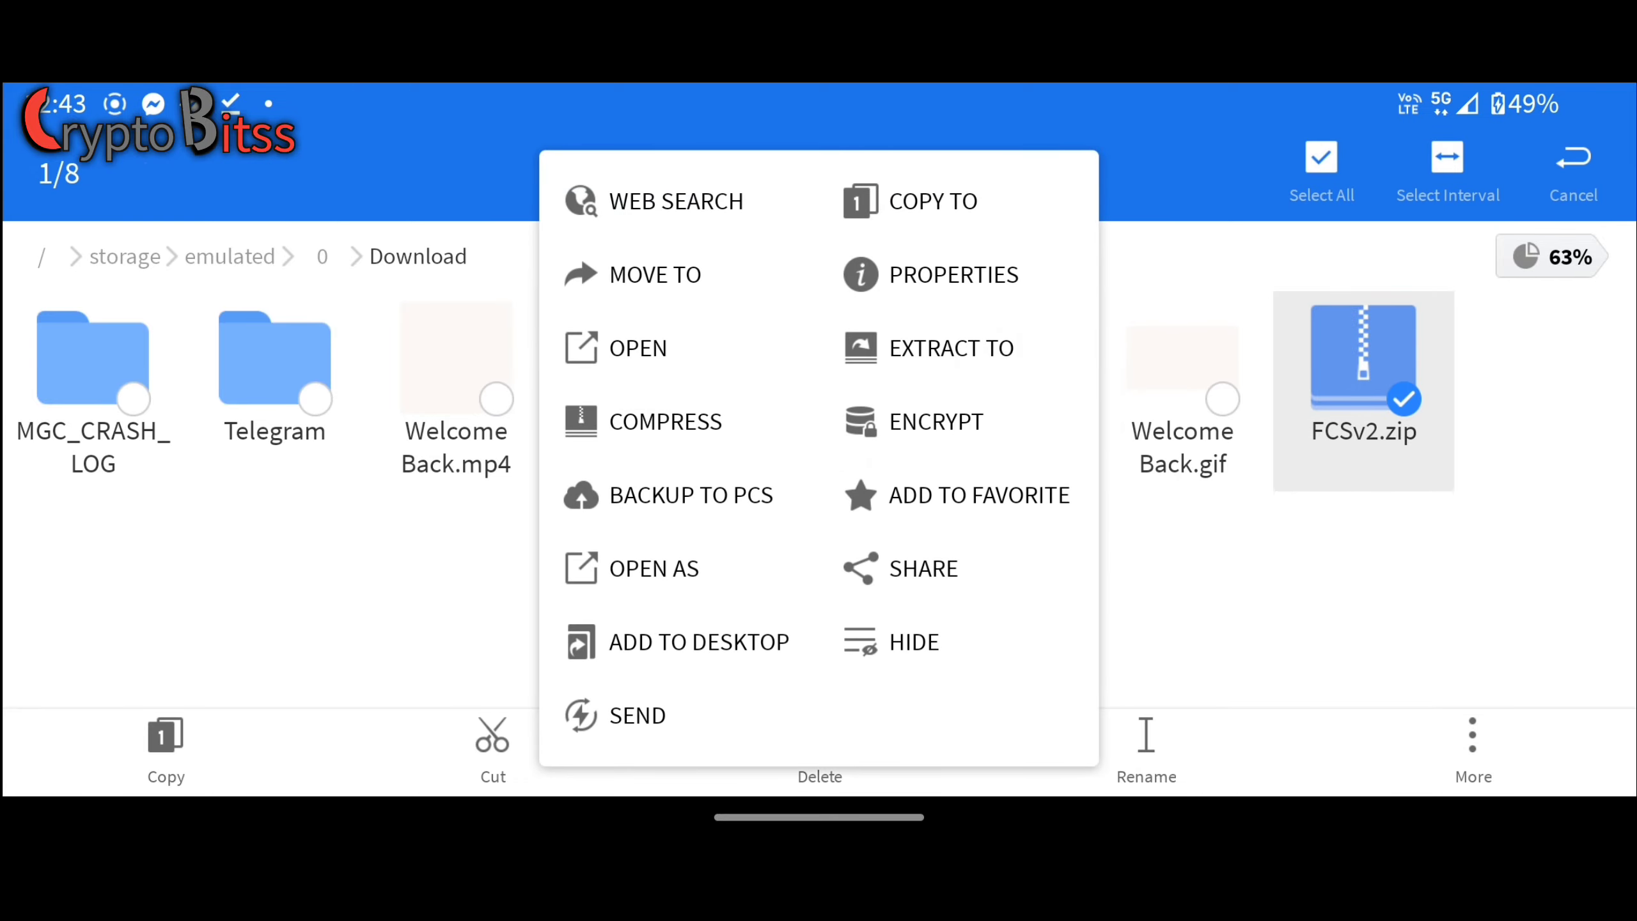
click(951, 348)
click(1107, 649)
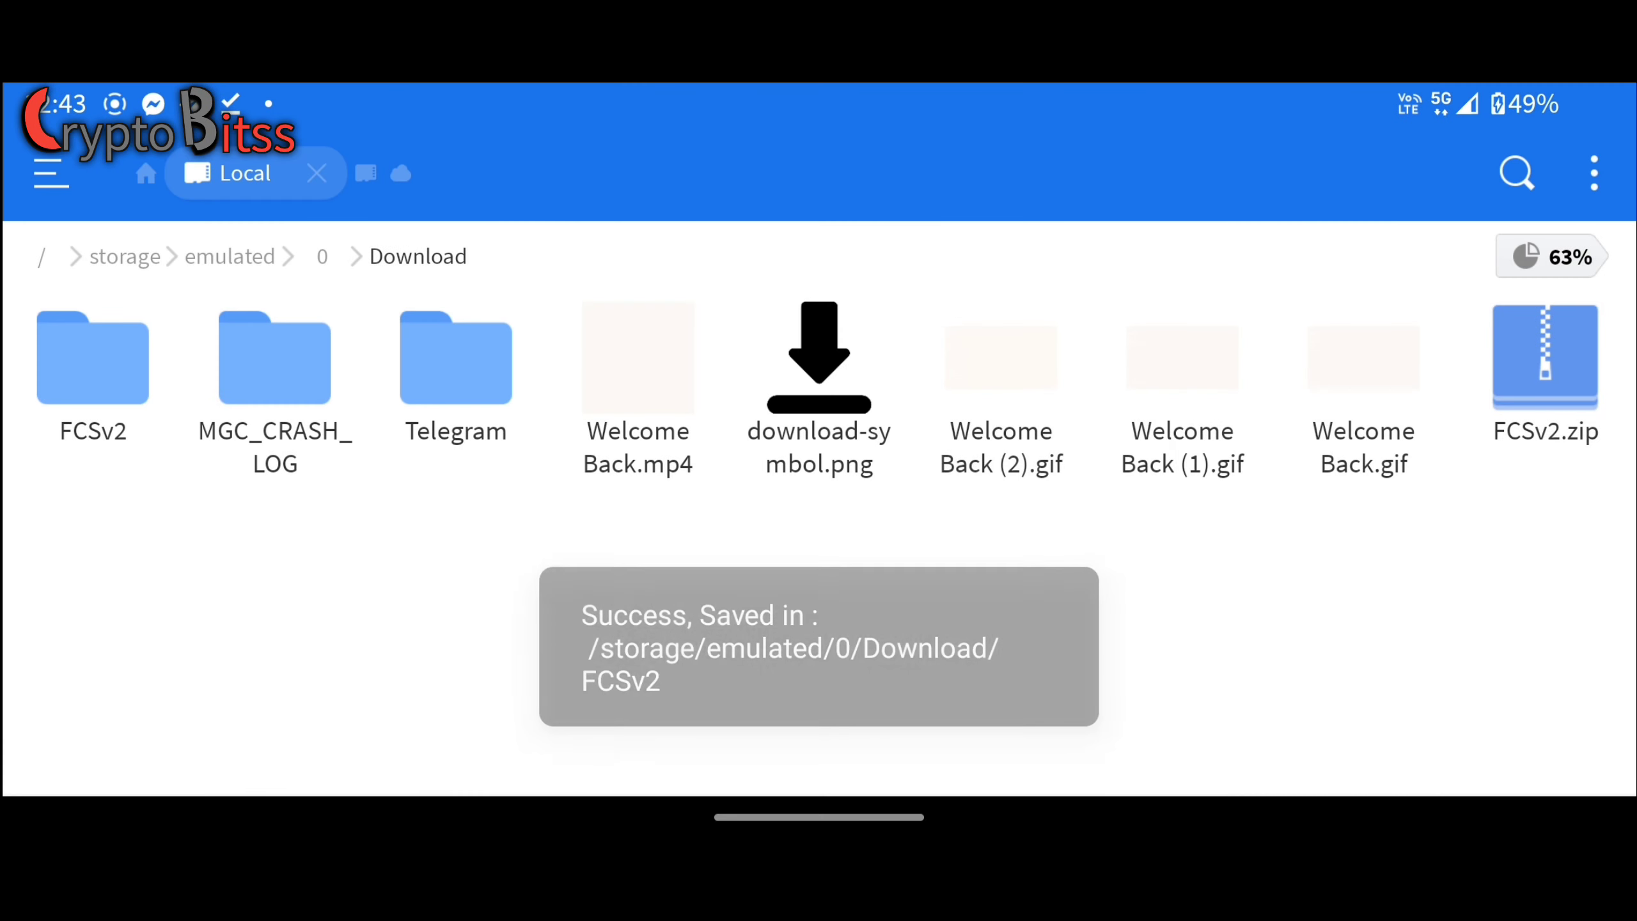
Step: Copy bot.php's folder path from its Properties in the FCSv2 folder
click(92, 359)
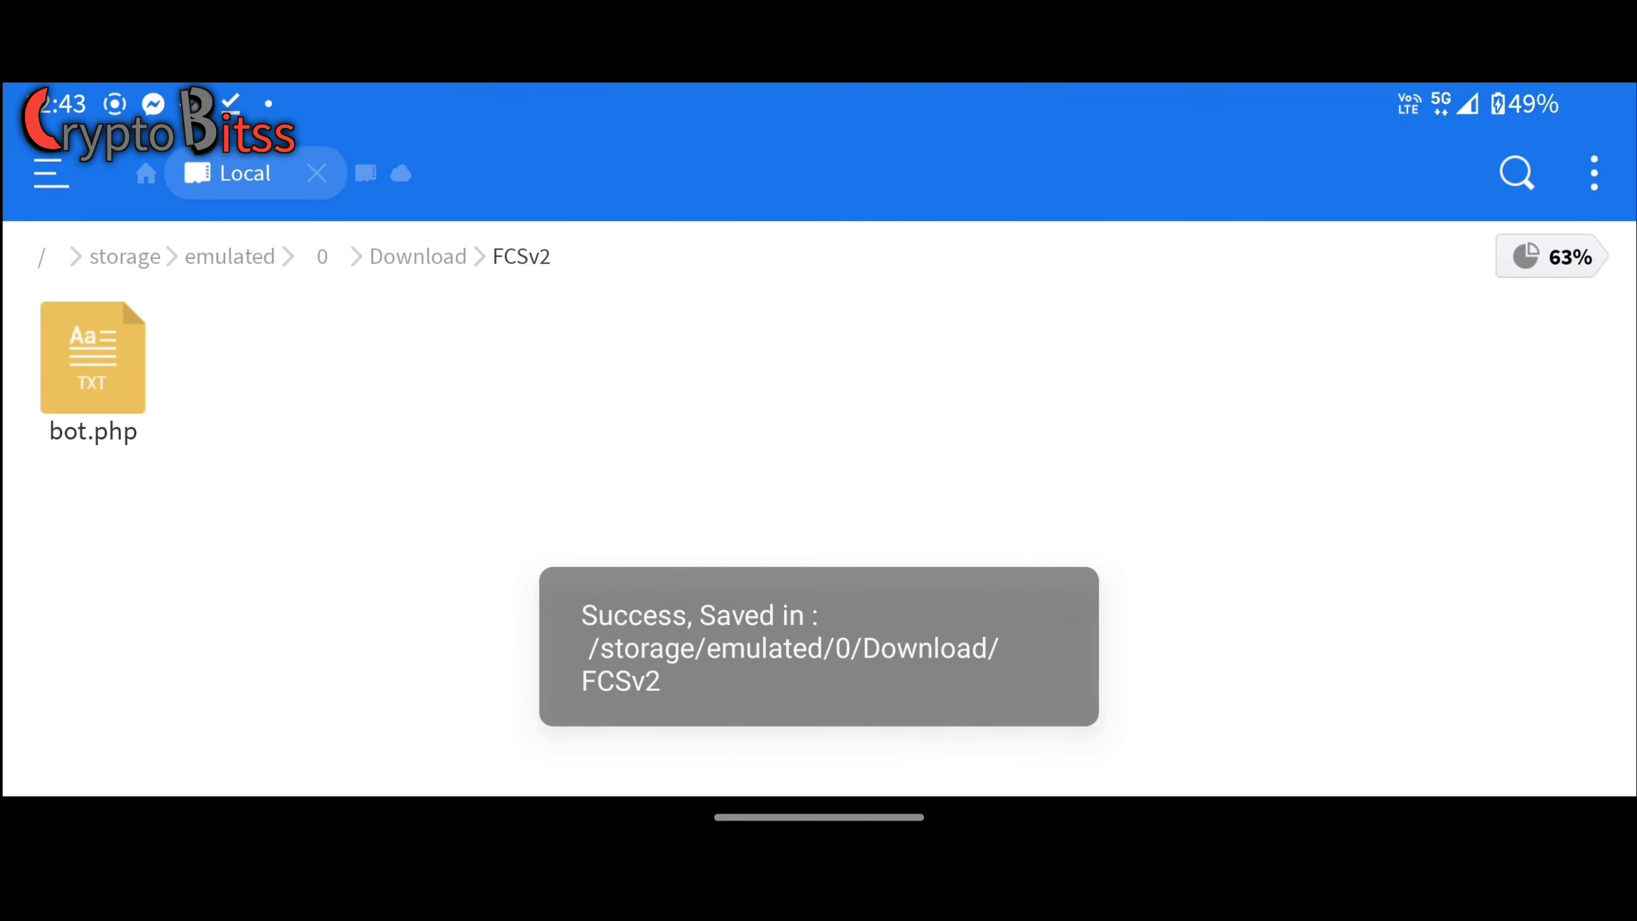
click(93, 364)
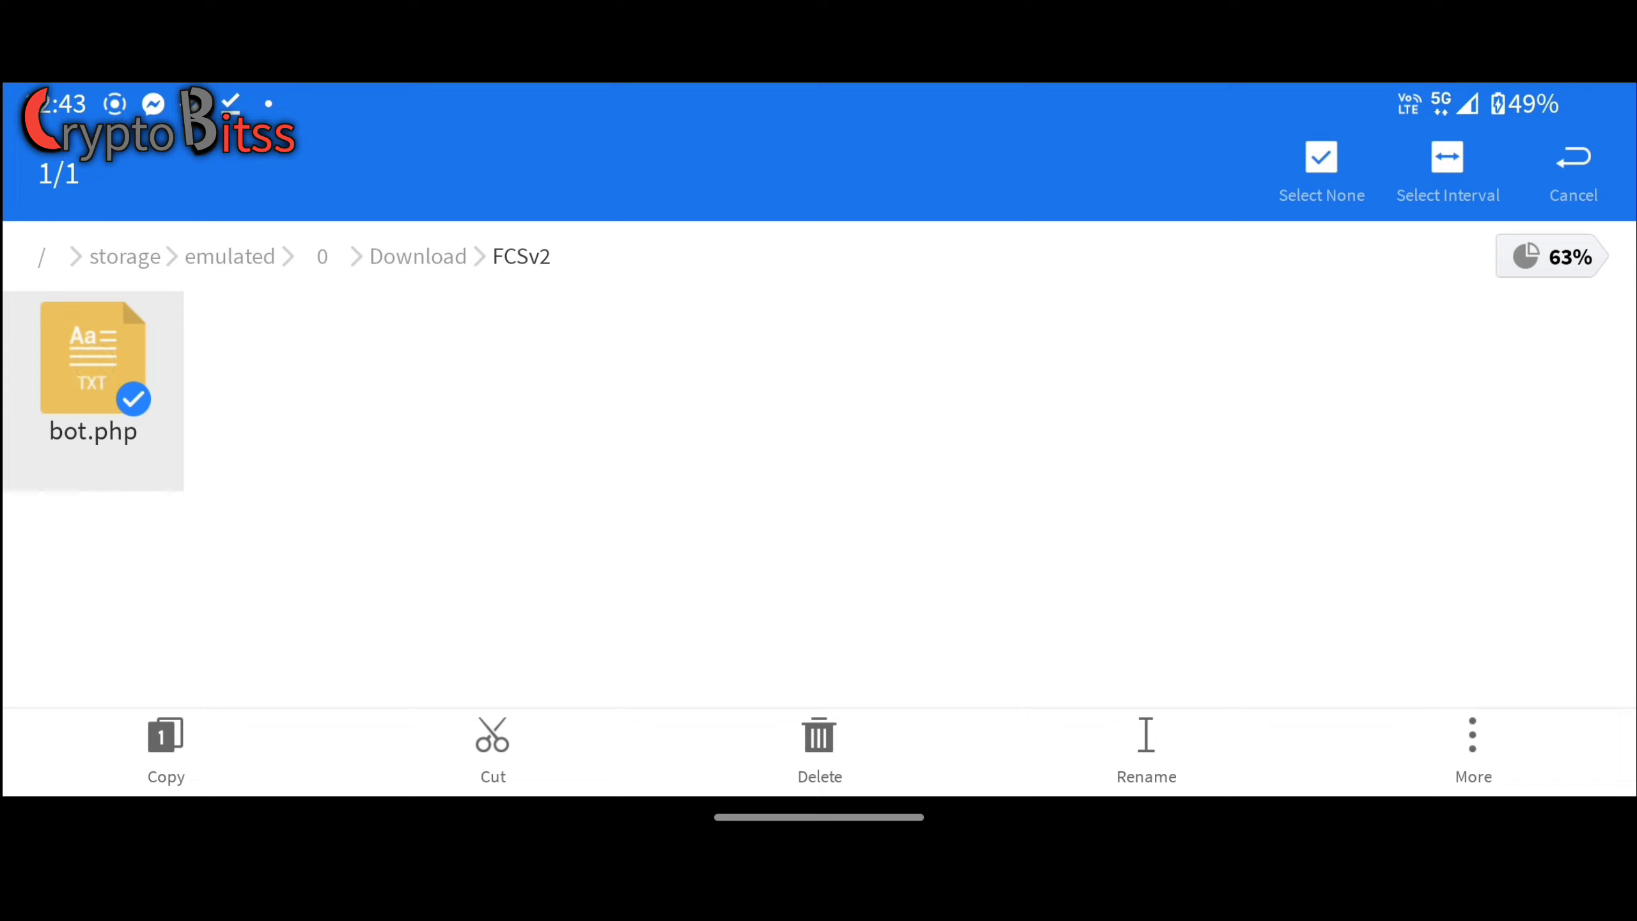
click(1473, 748)
click(991, 319)
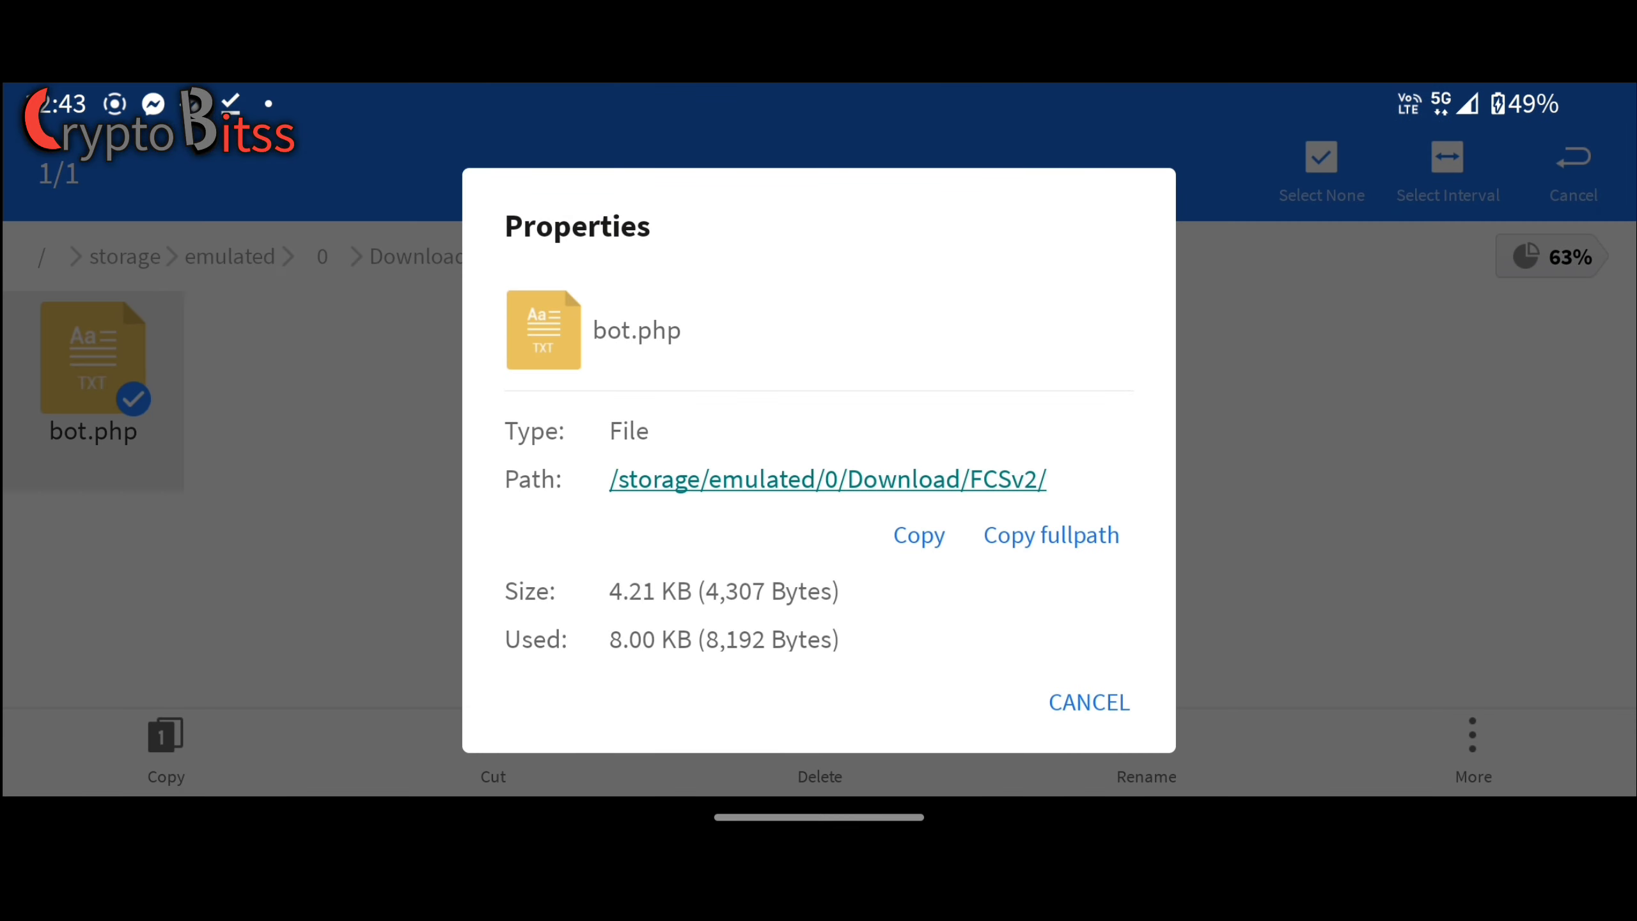
click(919, 536)
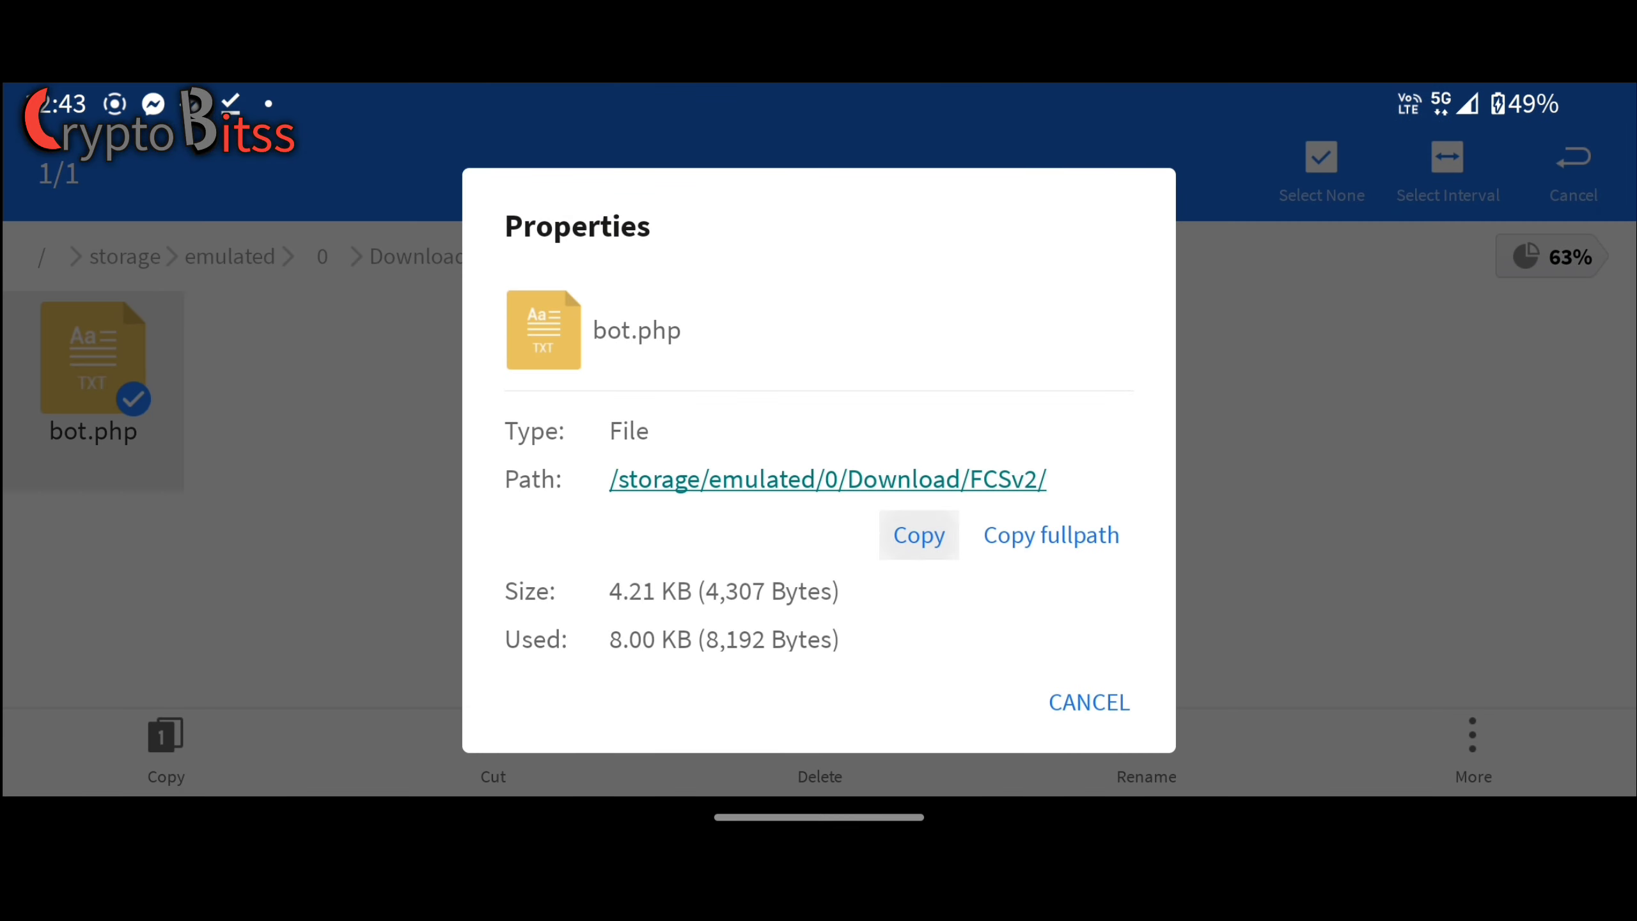
Step: Leave the file manager and switch to Termux through the recent apps overview
click(1088, 702)
drag(818, 816, 855, 683)
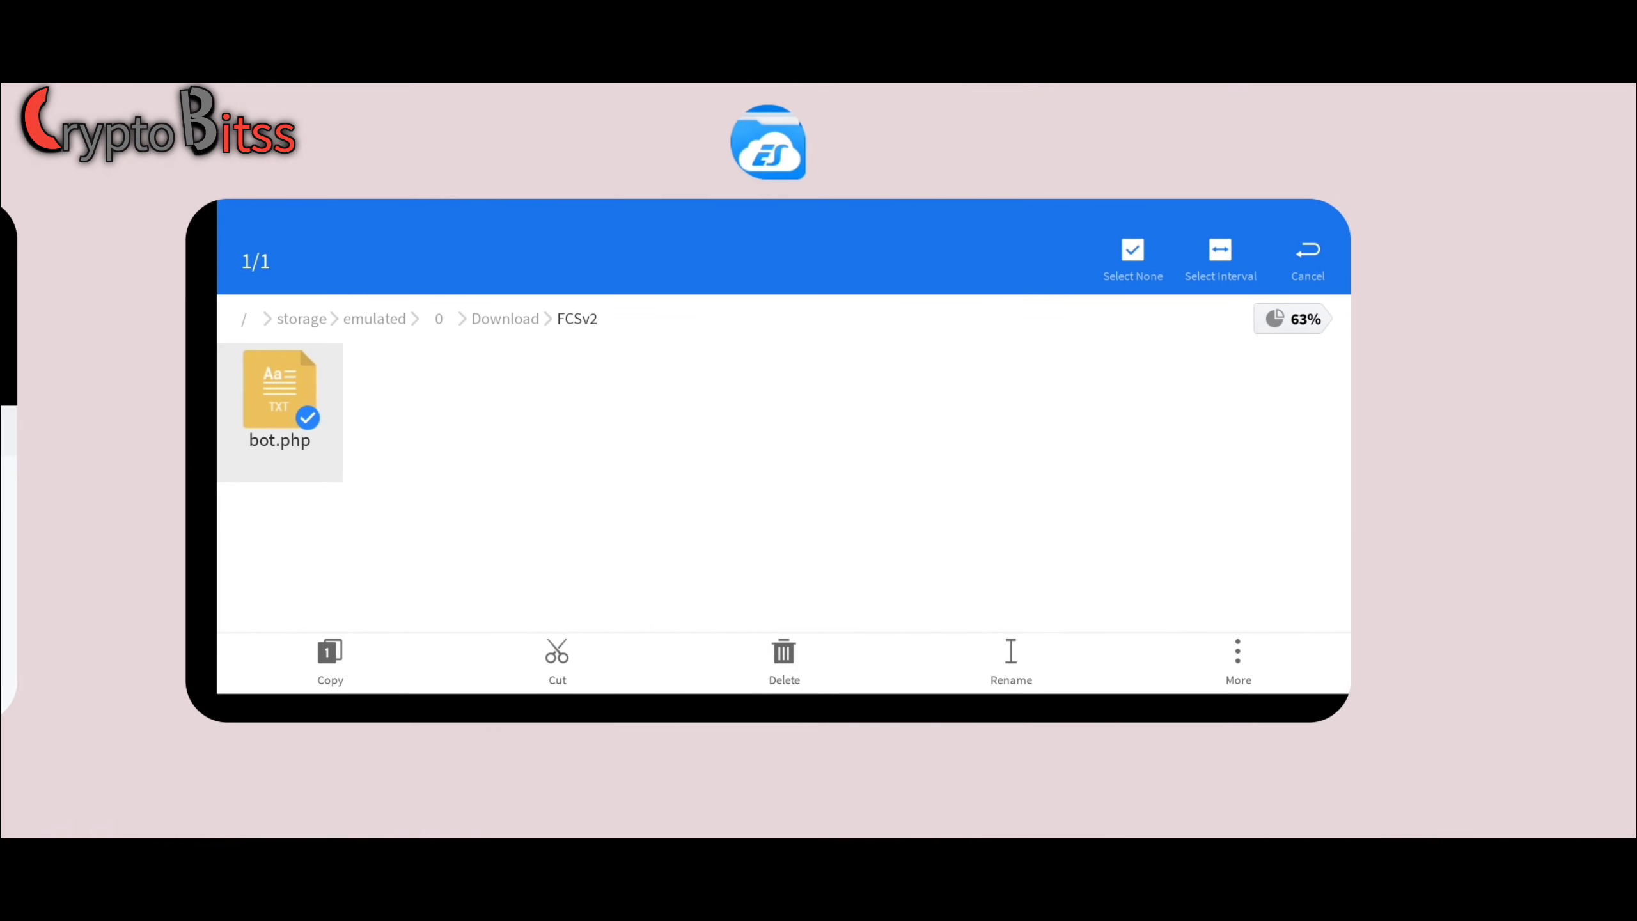
drag(870, 473, 1476, 475)
click(960, 549)
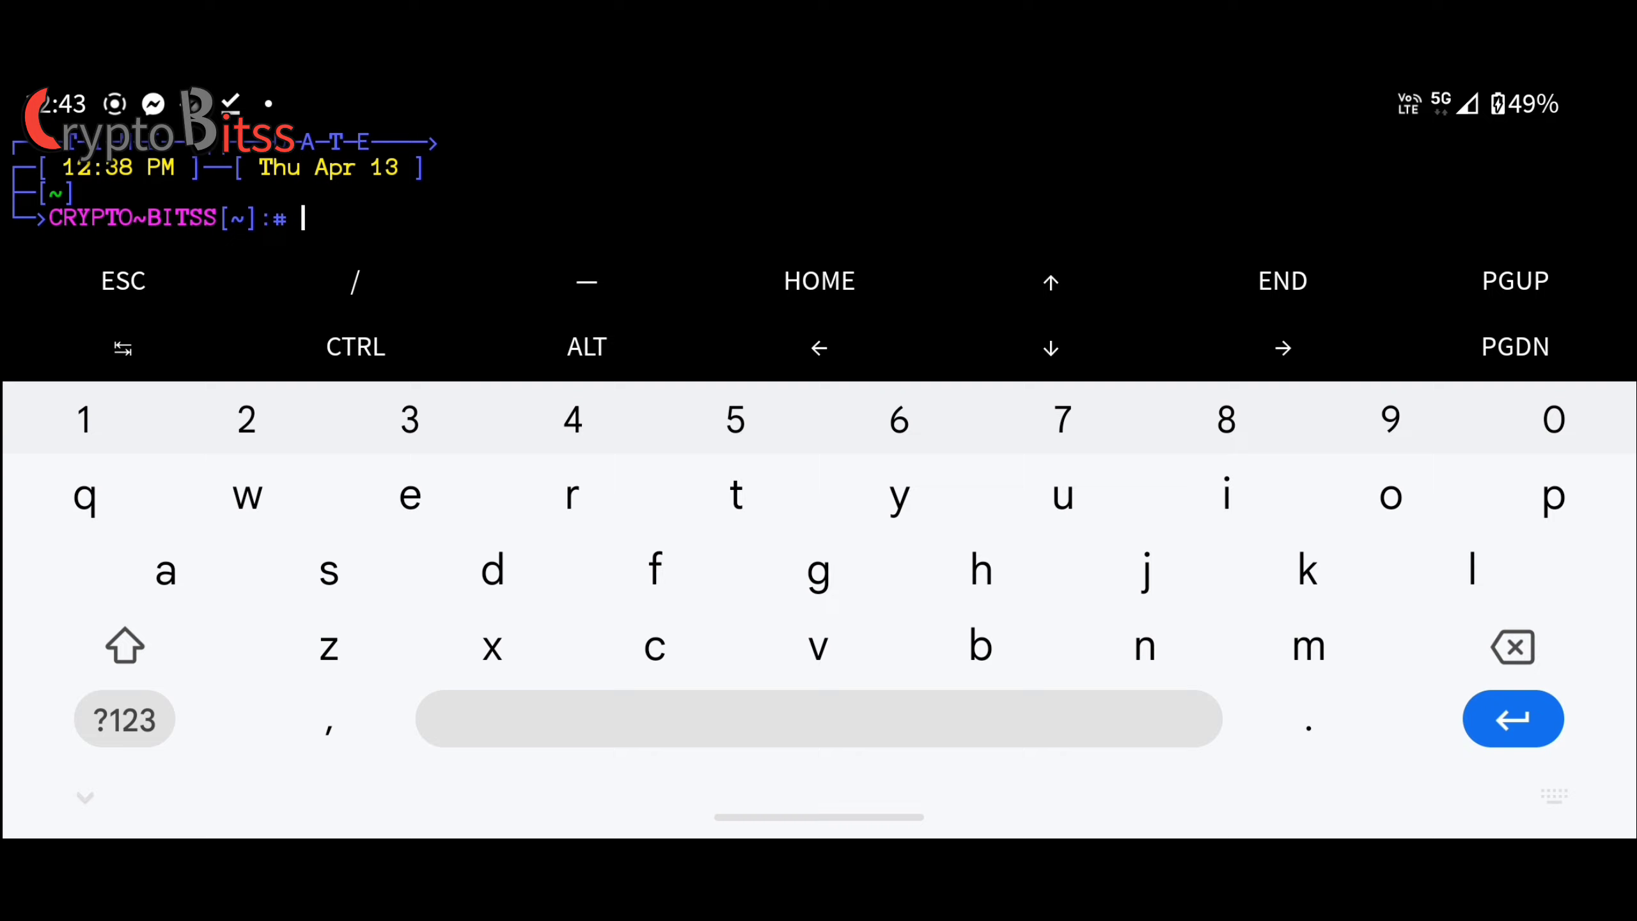
text(pkg u)
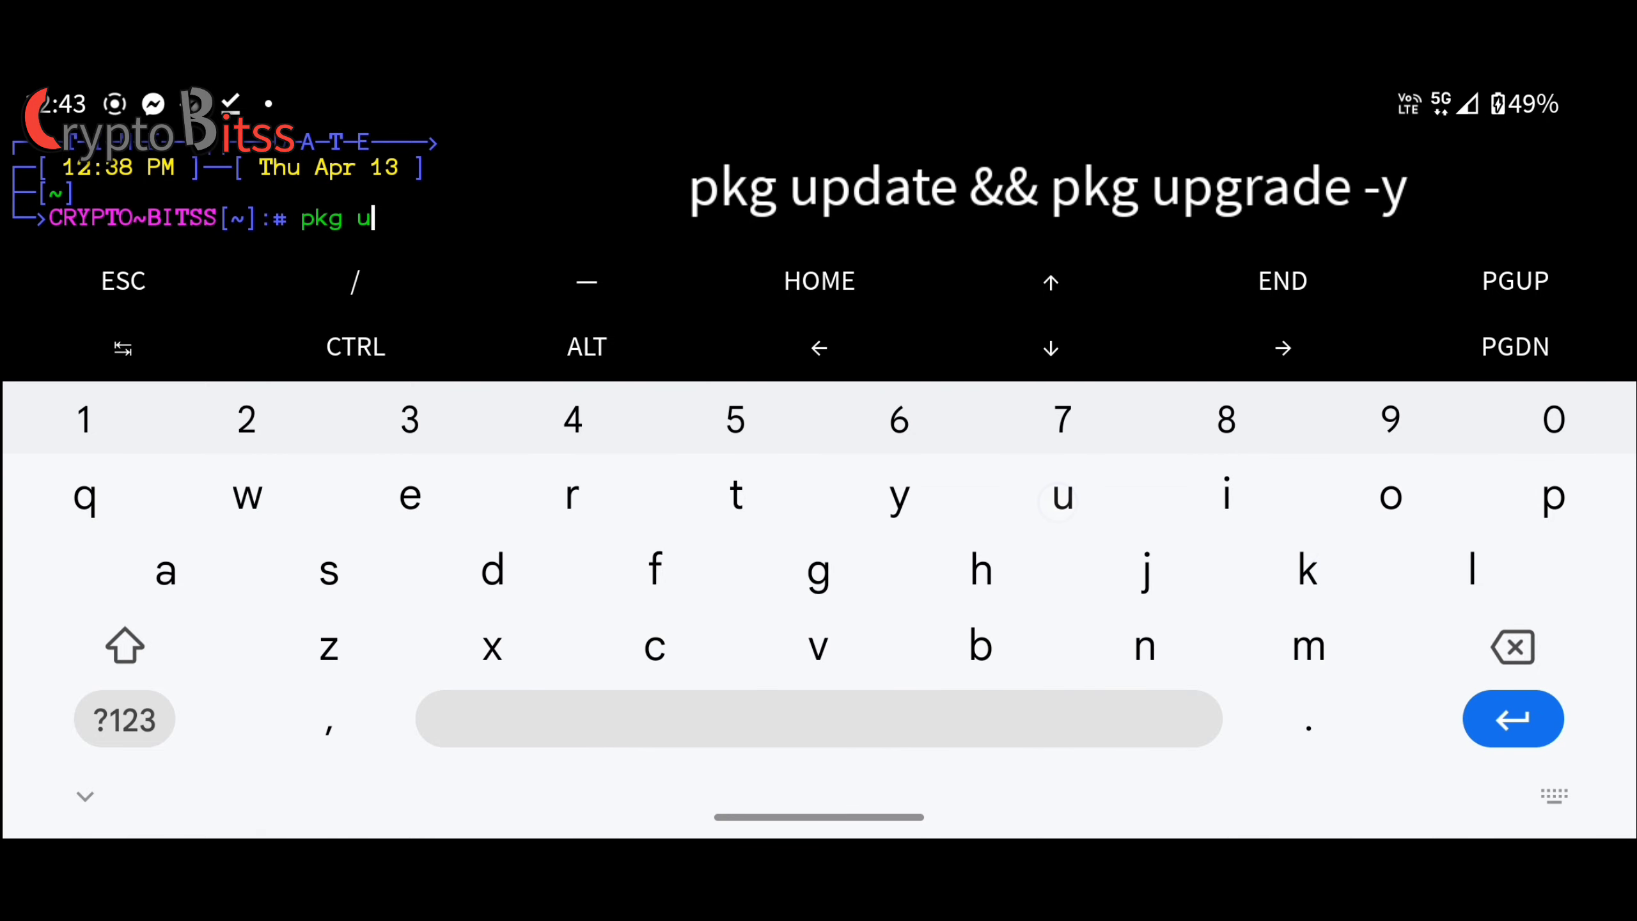
text(pdate)
text( &&)
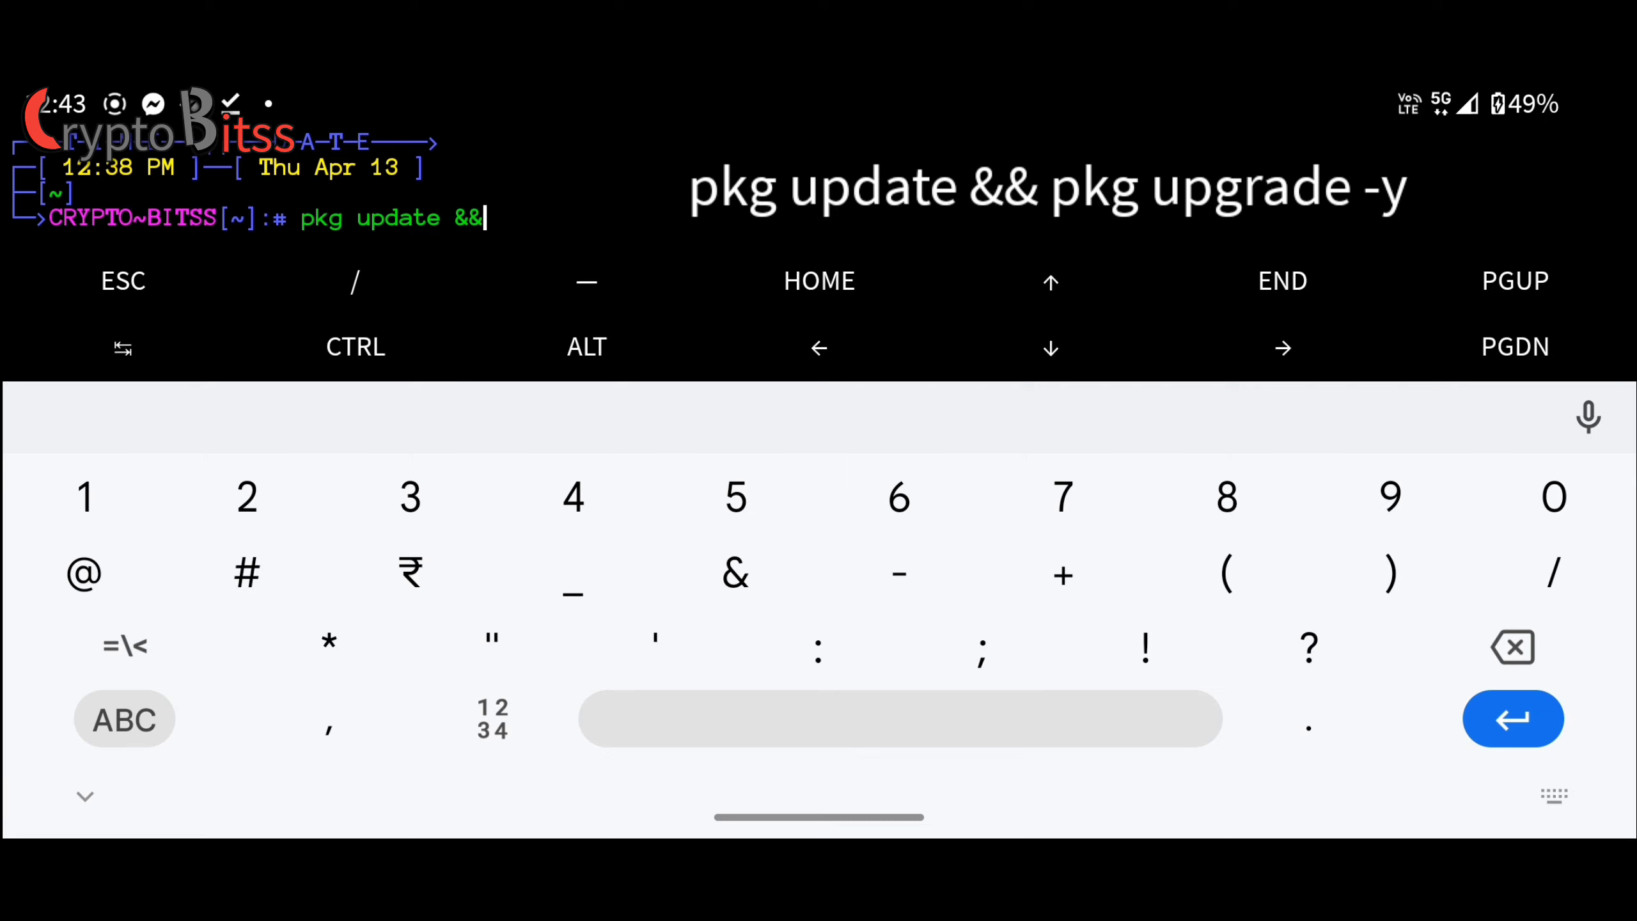
text( pkg )
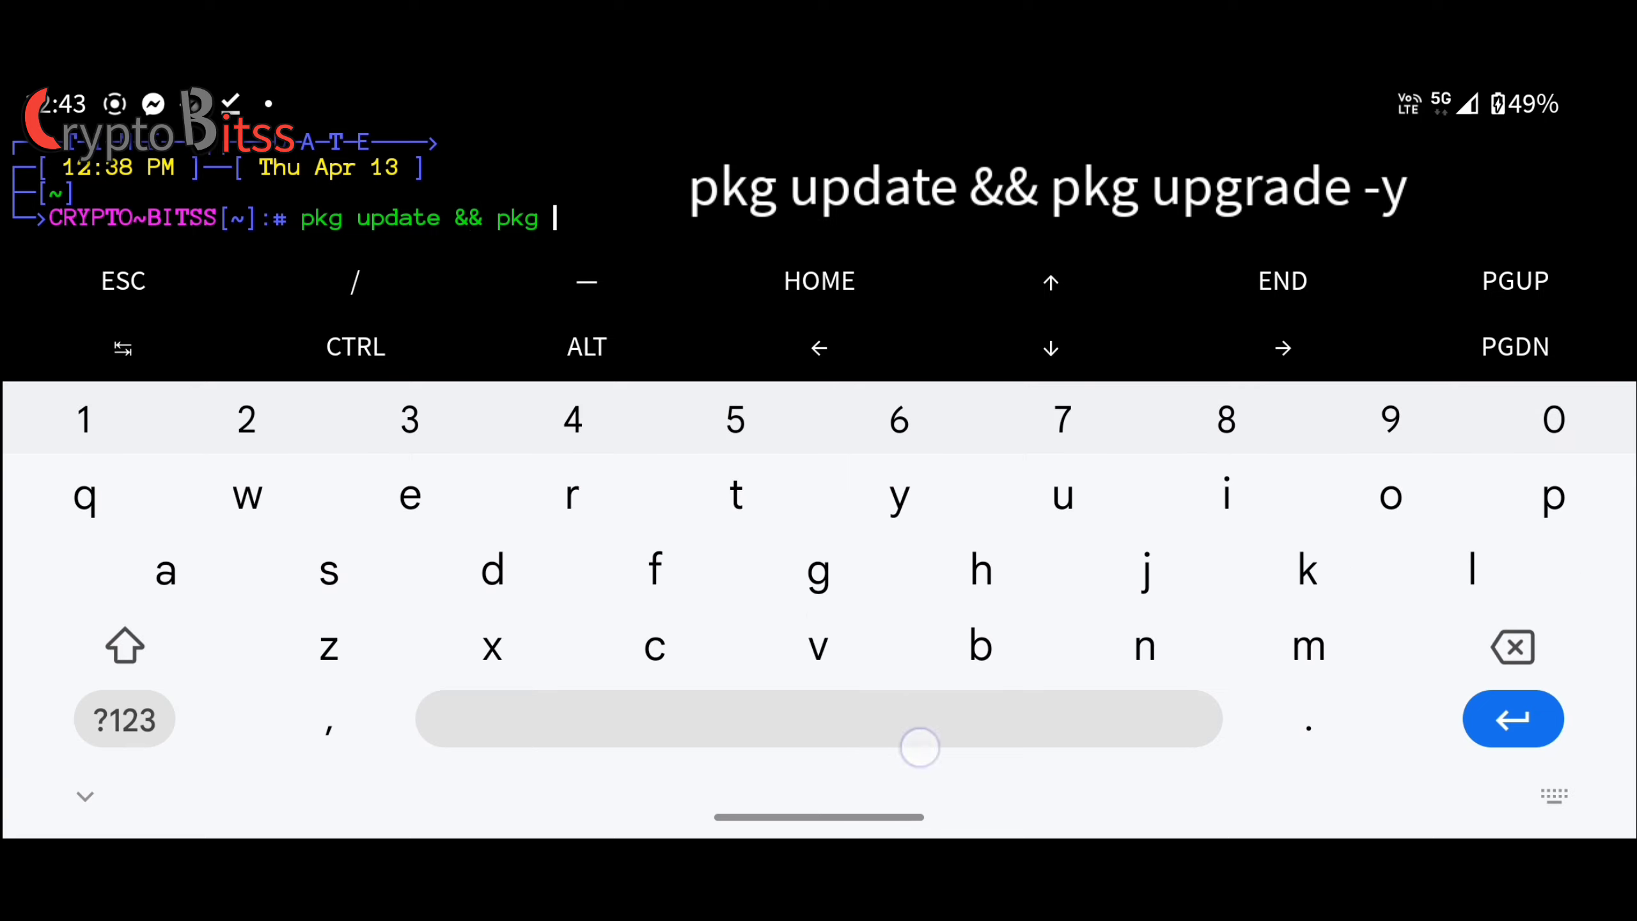
text(upgra)
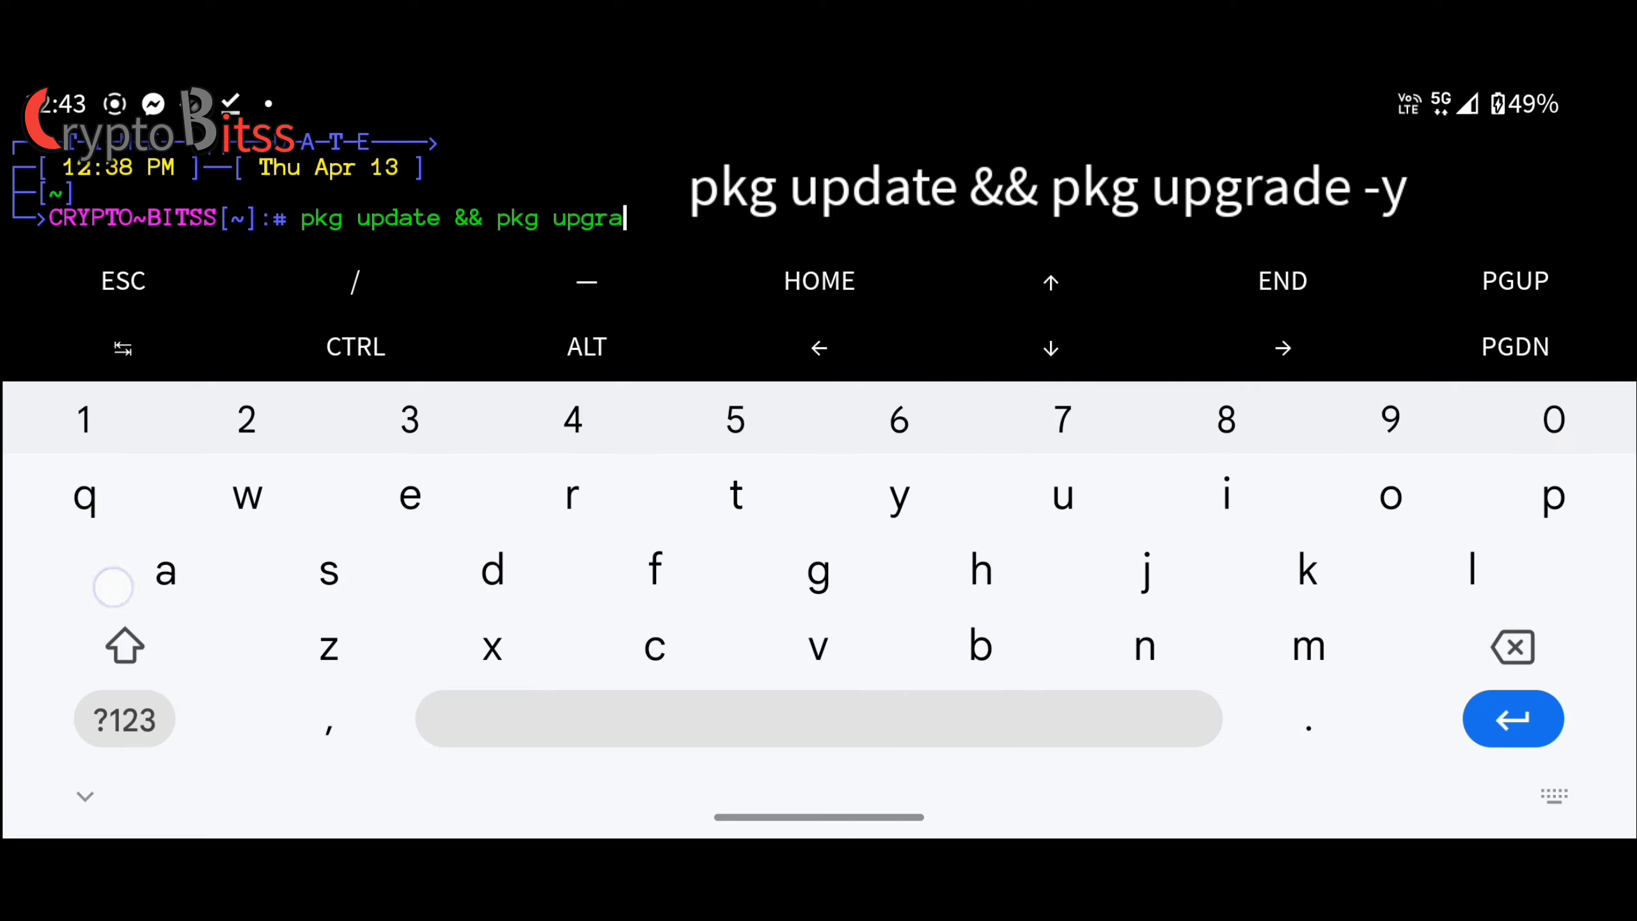
text(de)
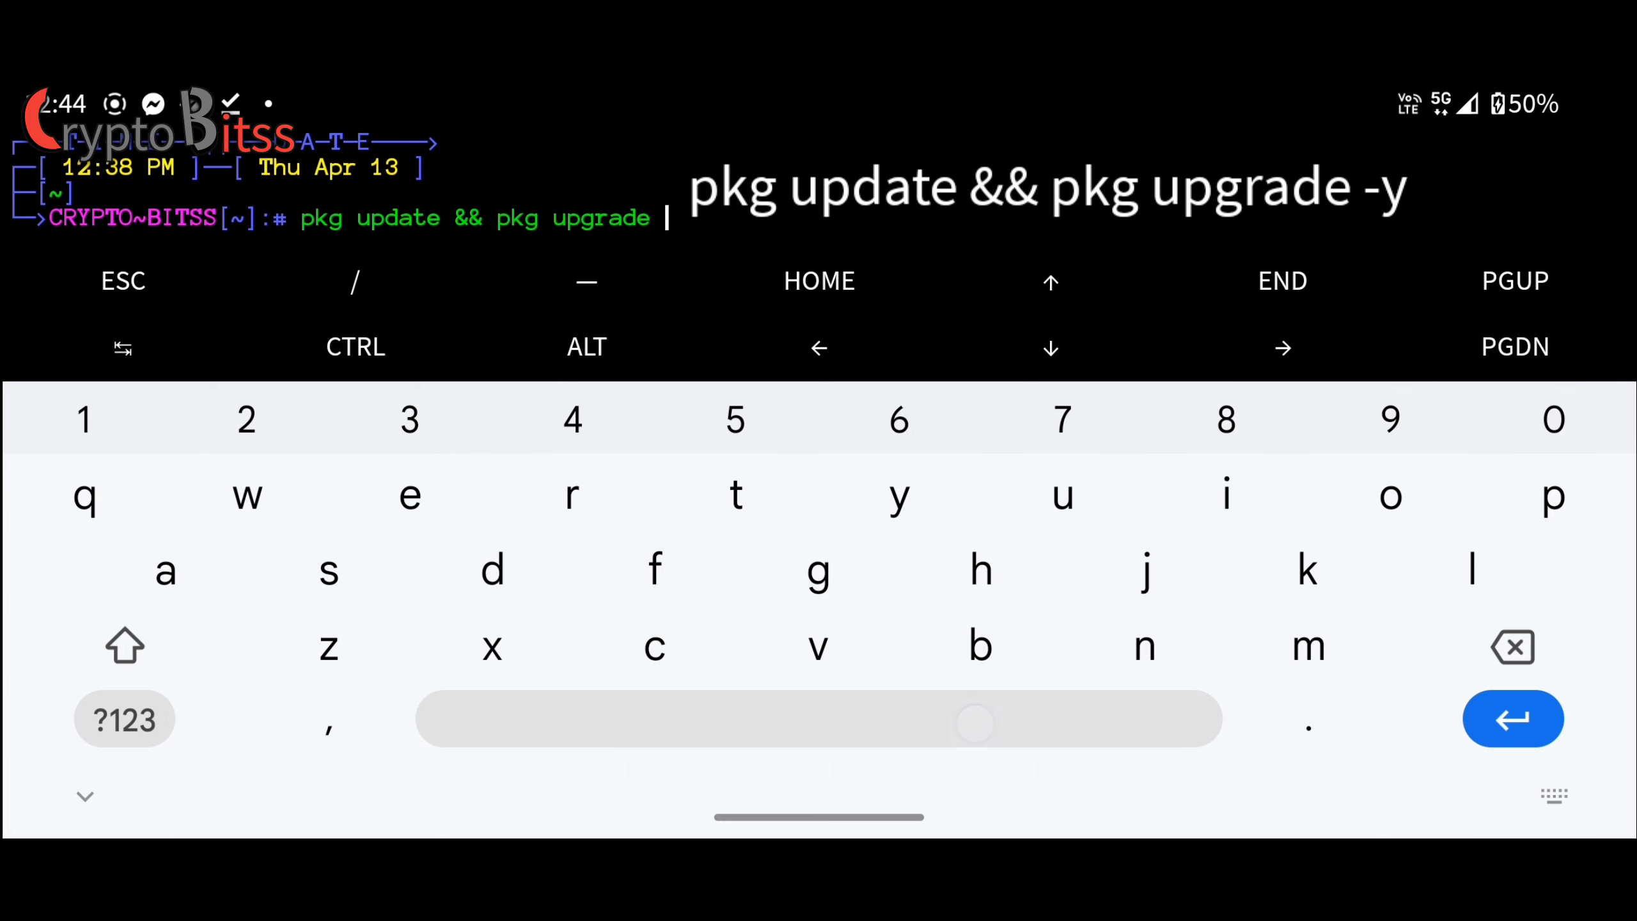
Step: Run pkg update && pkg upgrade -y until clang, LLVM and inetutils finish installing
click(125, 721)
text(-)
click(125, 720)
text(y)
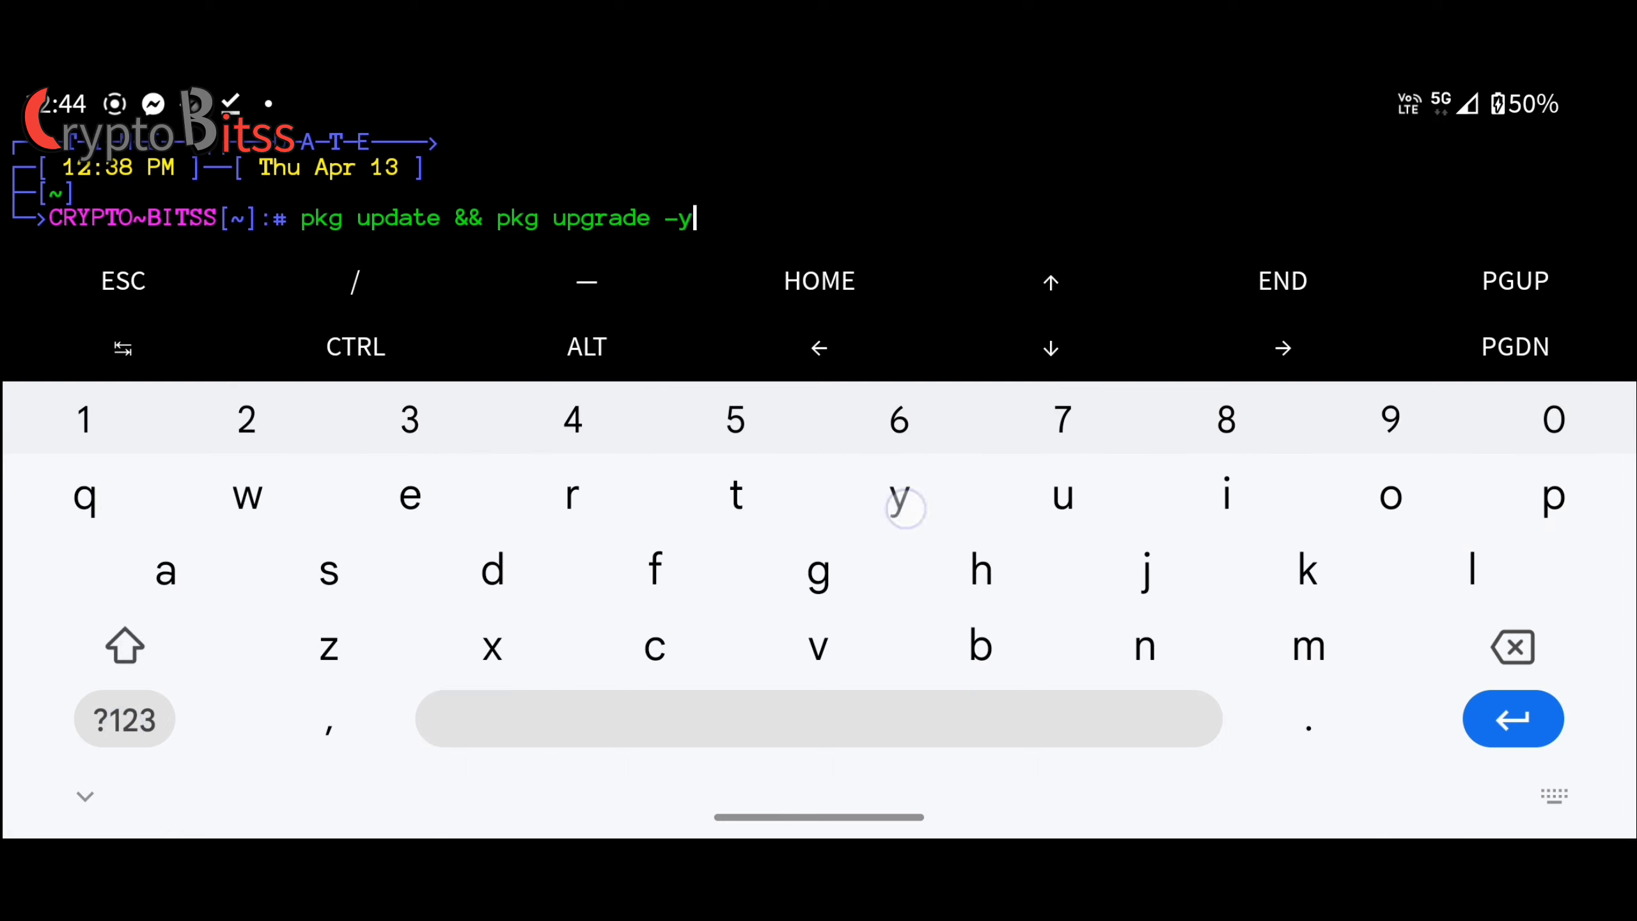
key(Return)
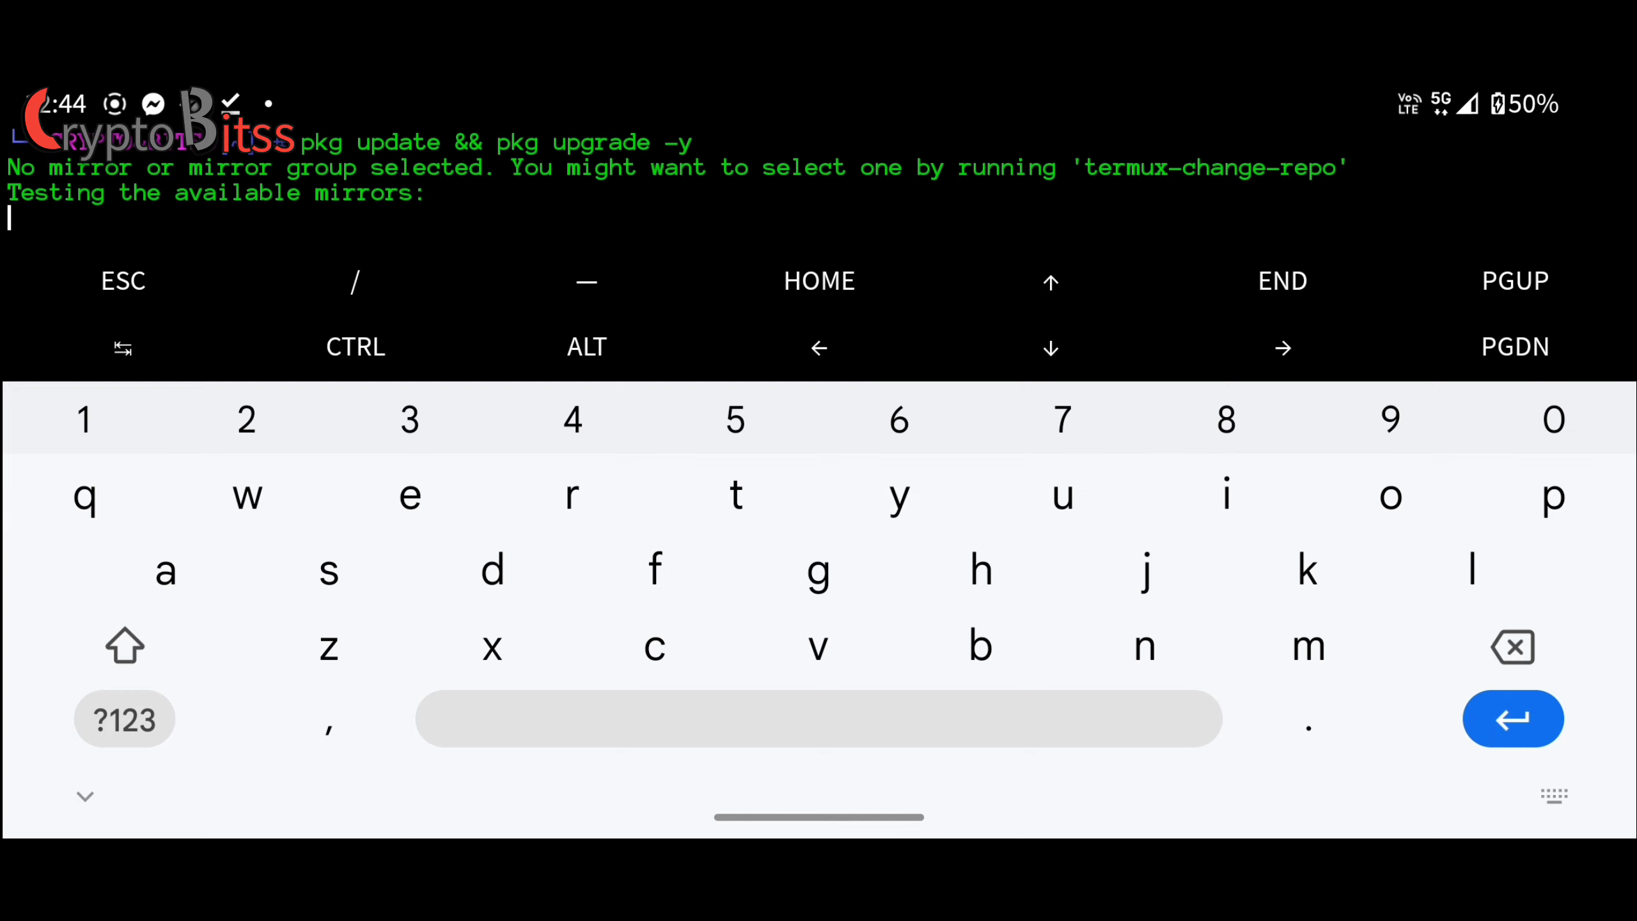
click(85, 796)
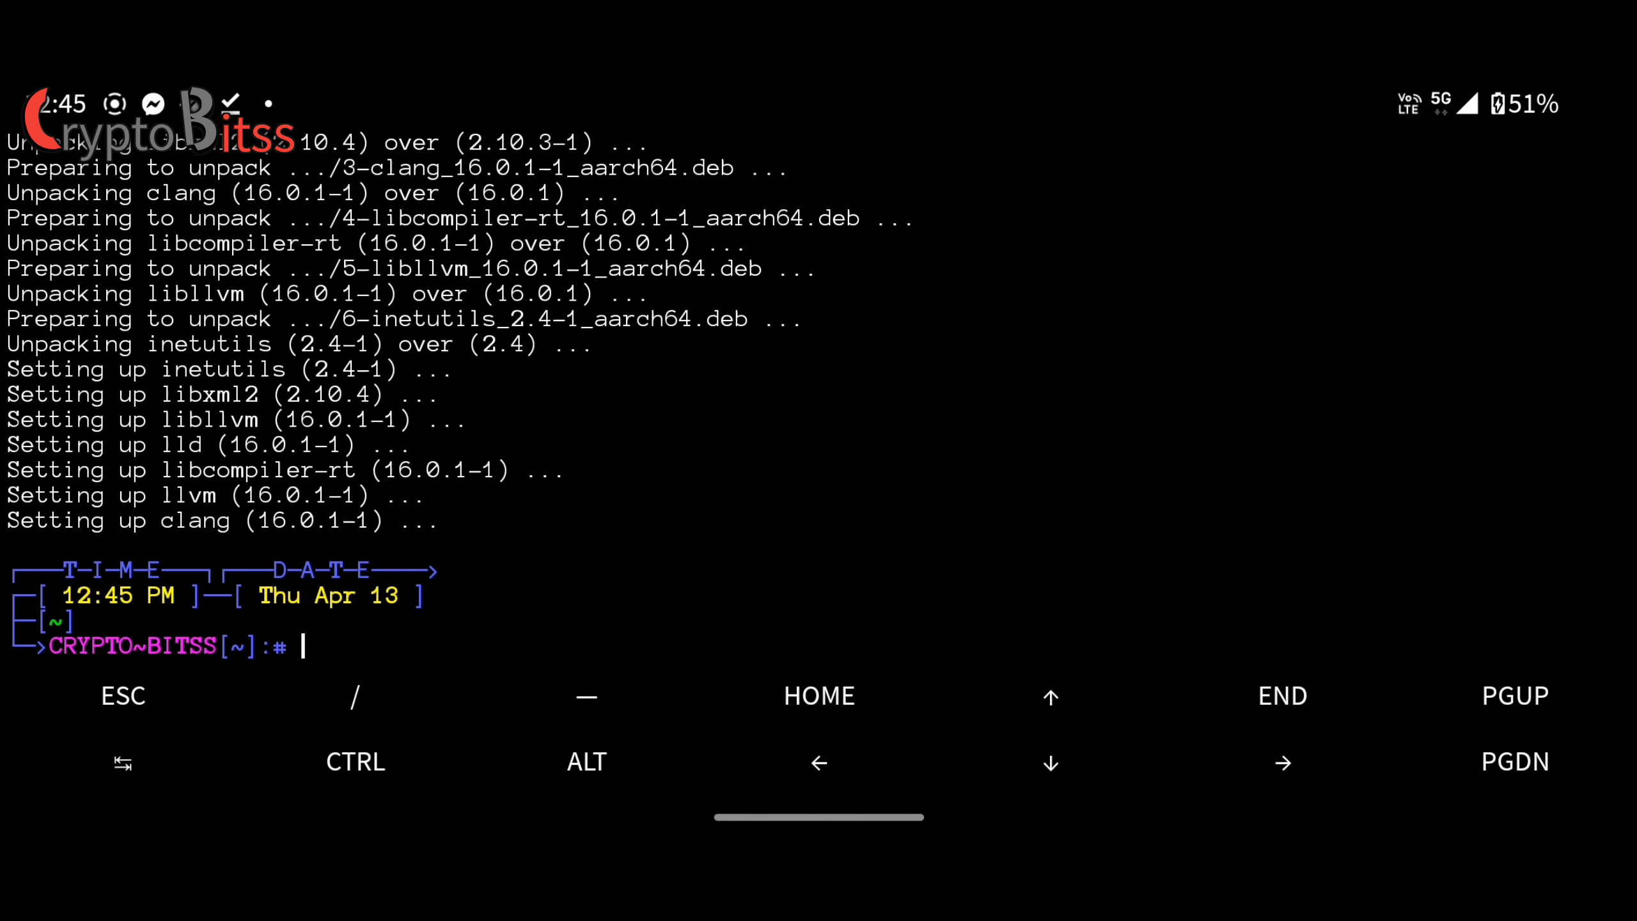
click(1066, 495)
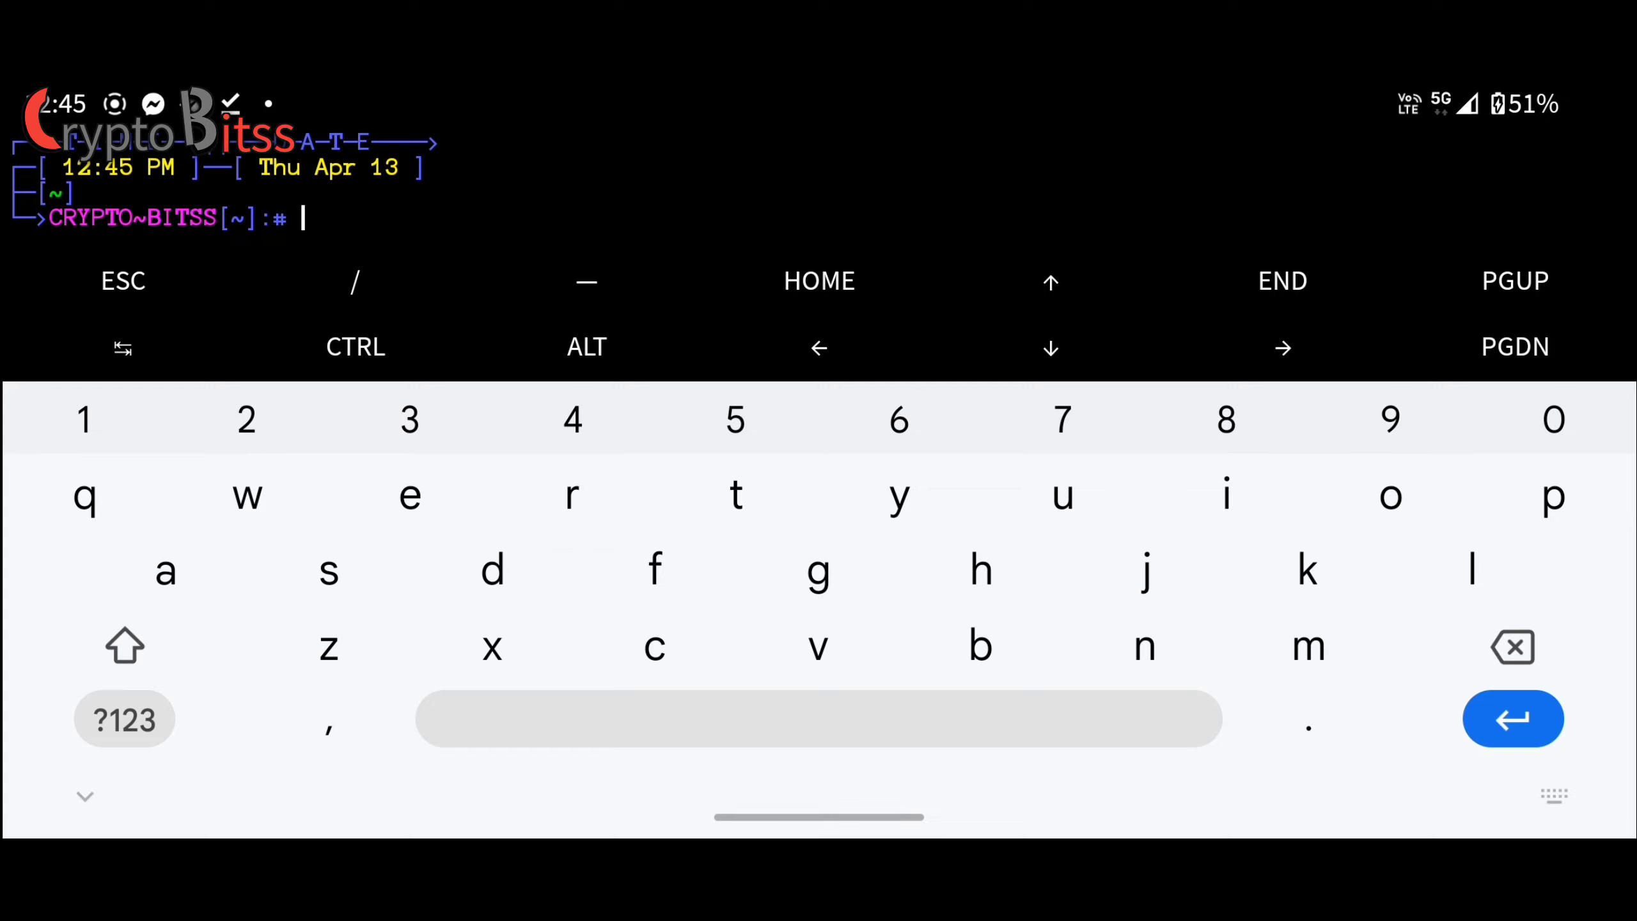
text(pkg i)
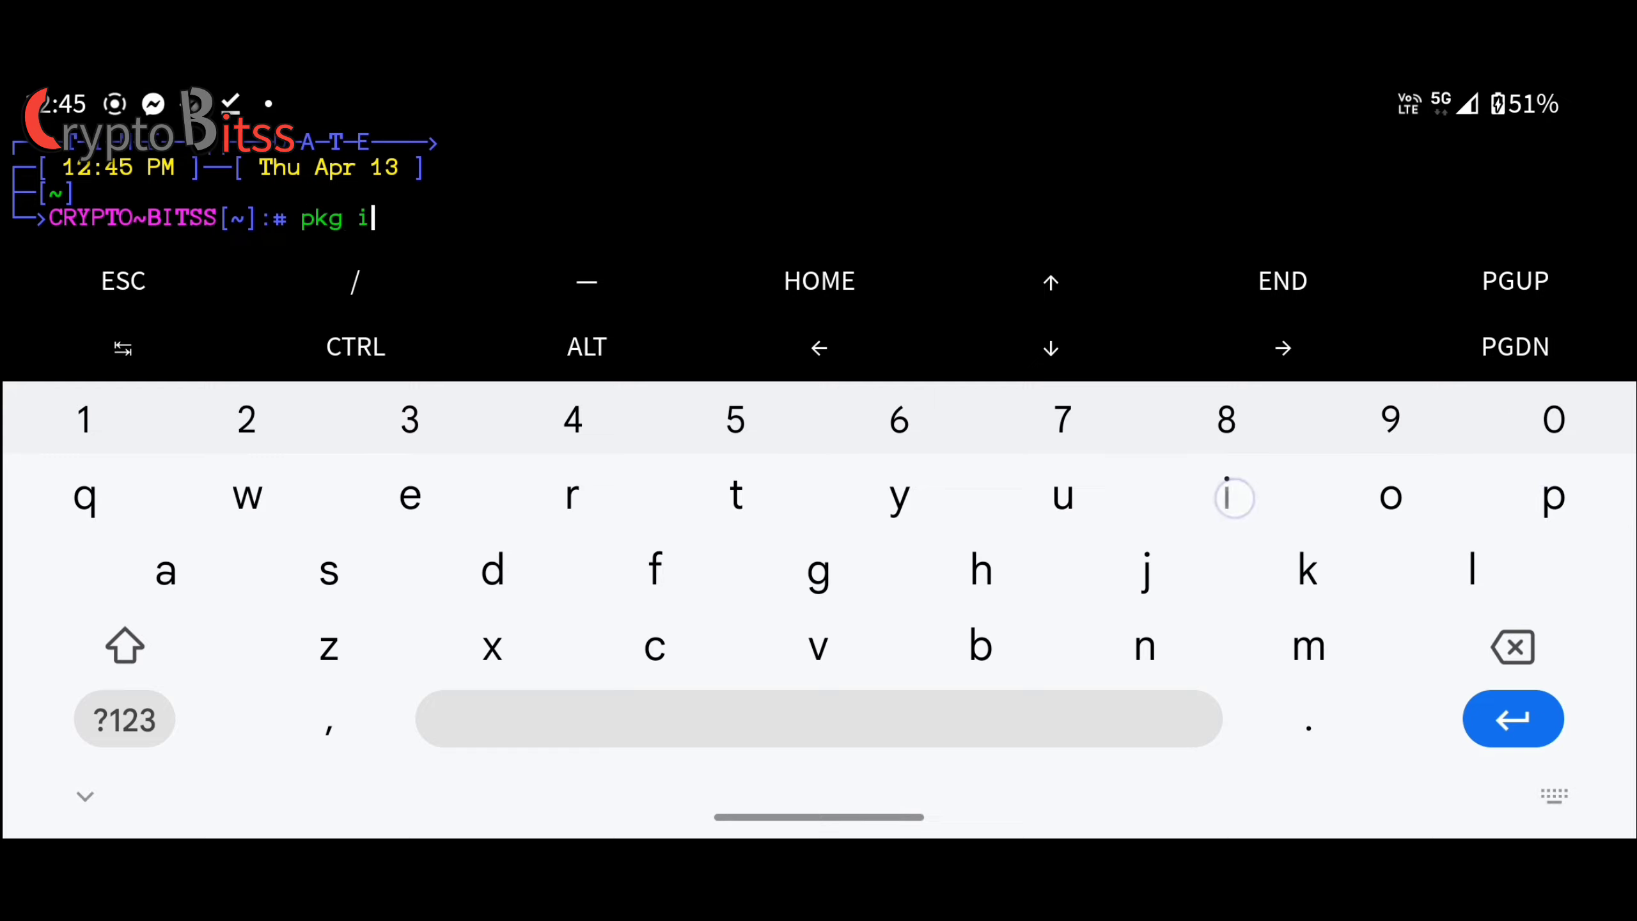
text(nstall )
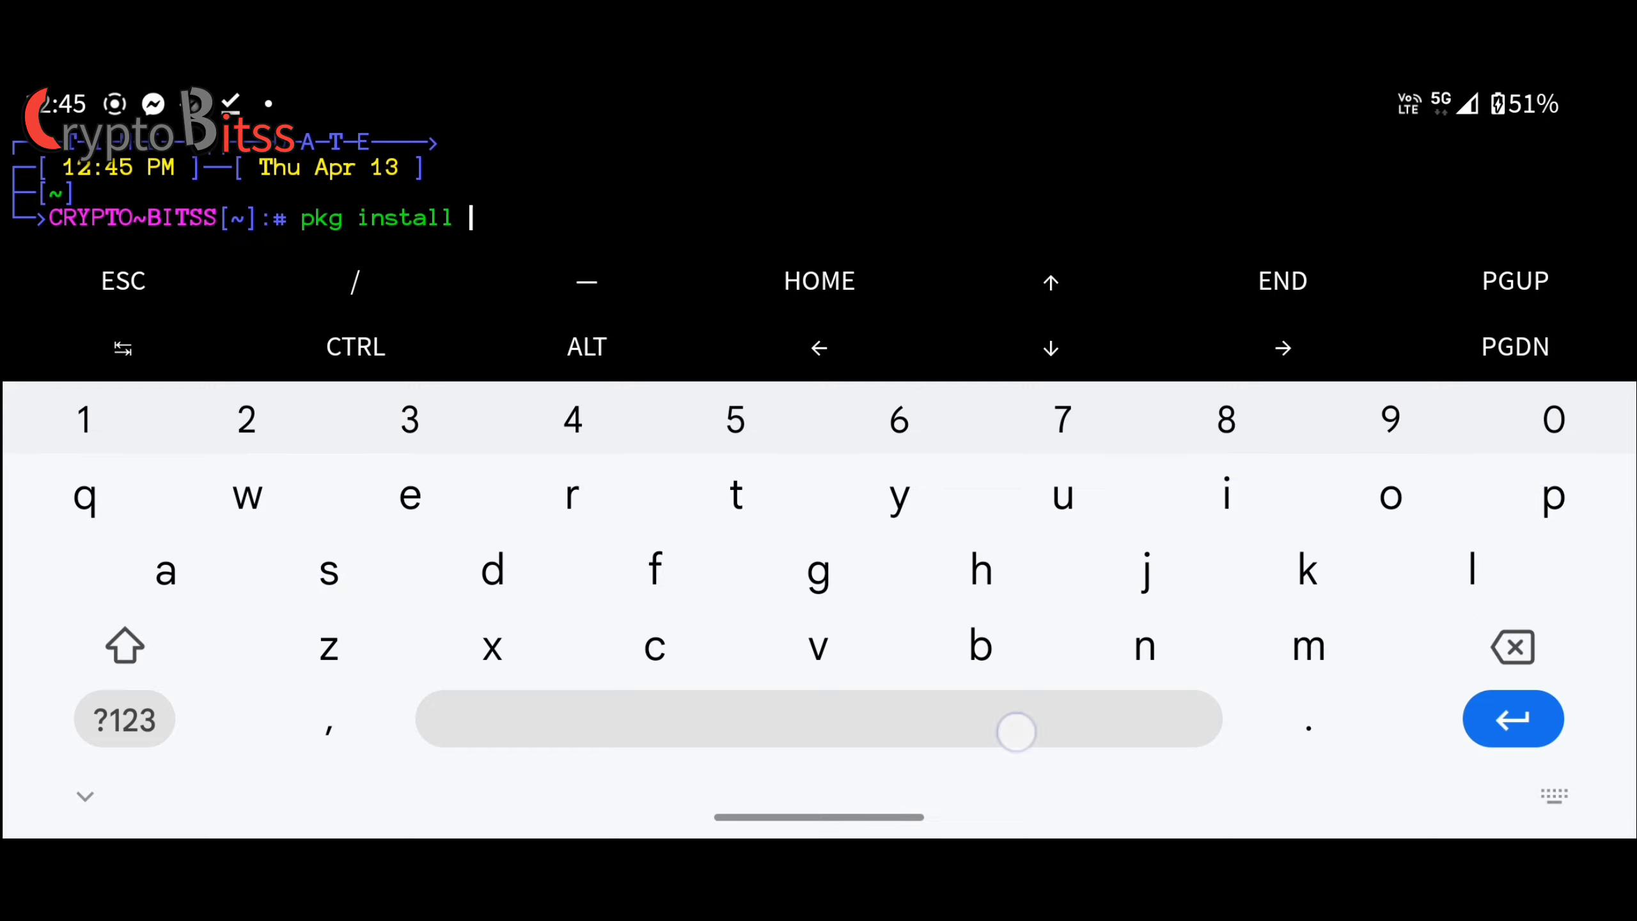
text(p)
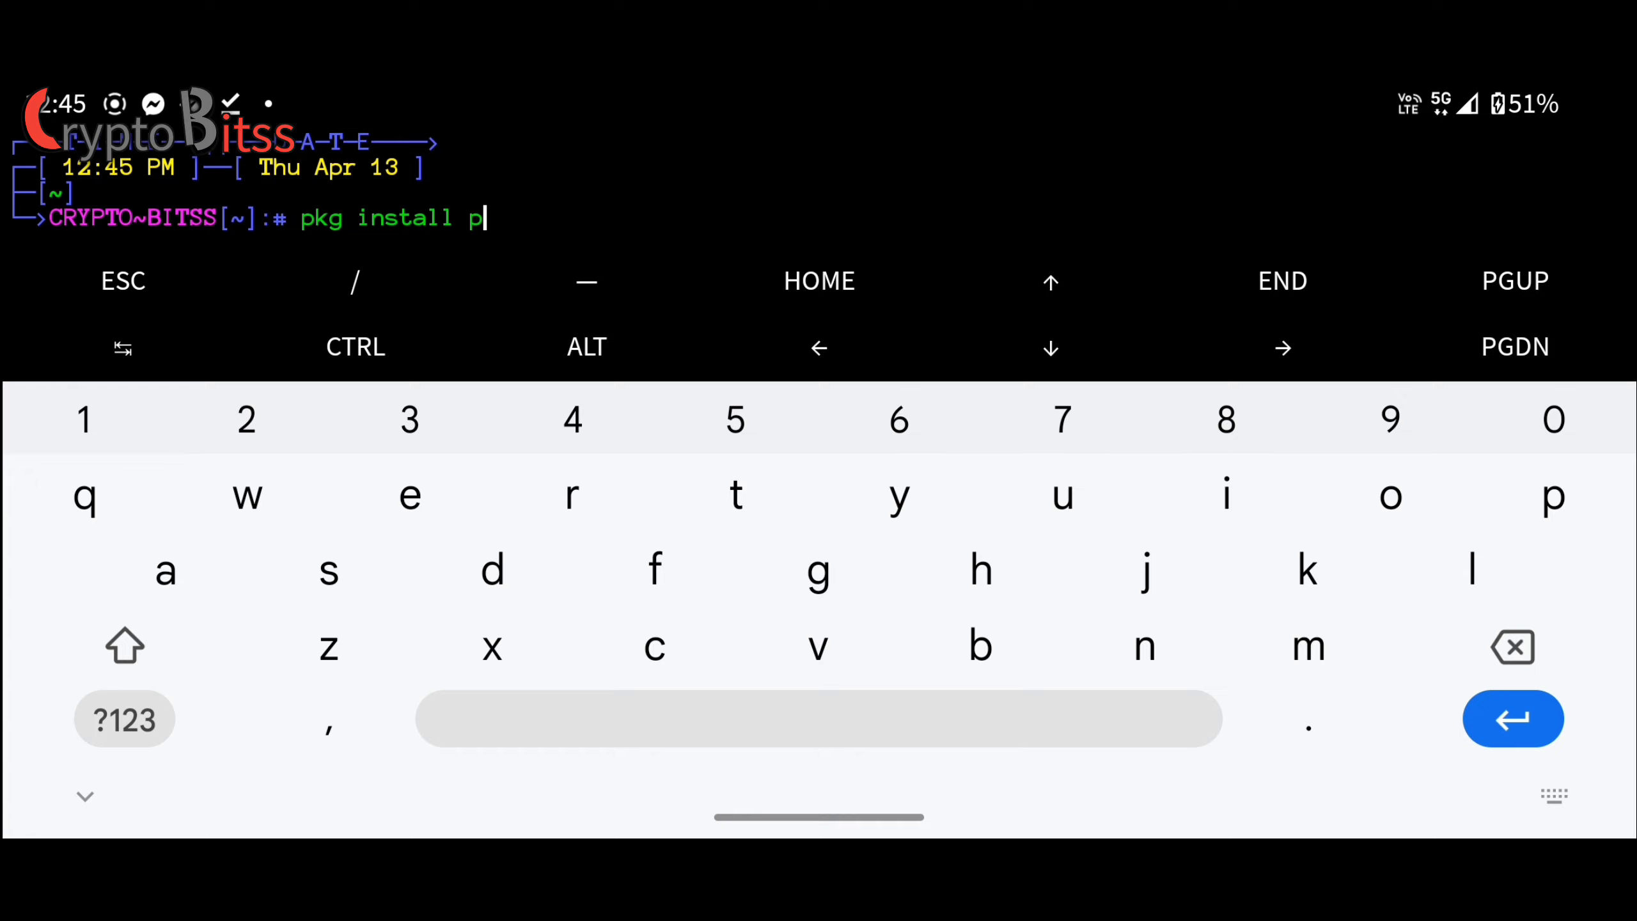
text(hp)
Step: Run pkg install php, which reports PHP 8.2.4-1 is already the newest version
key(Return)
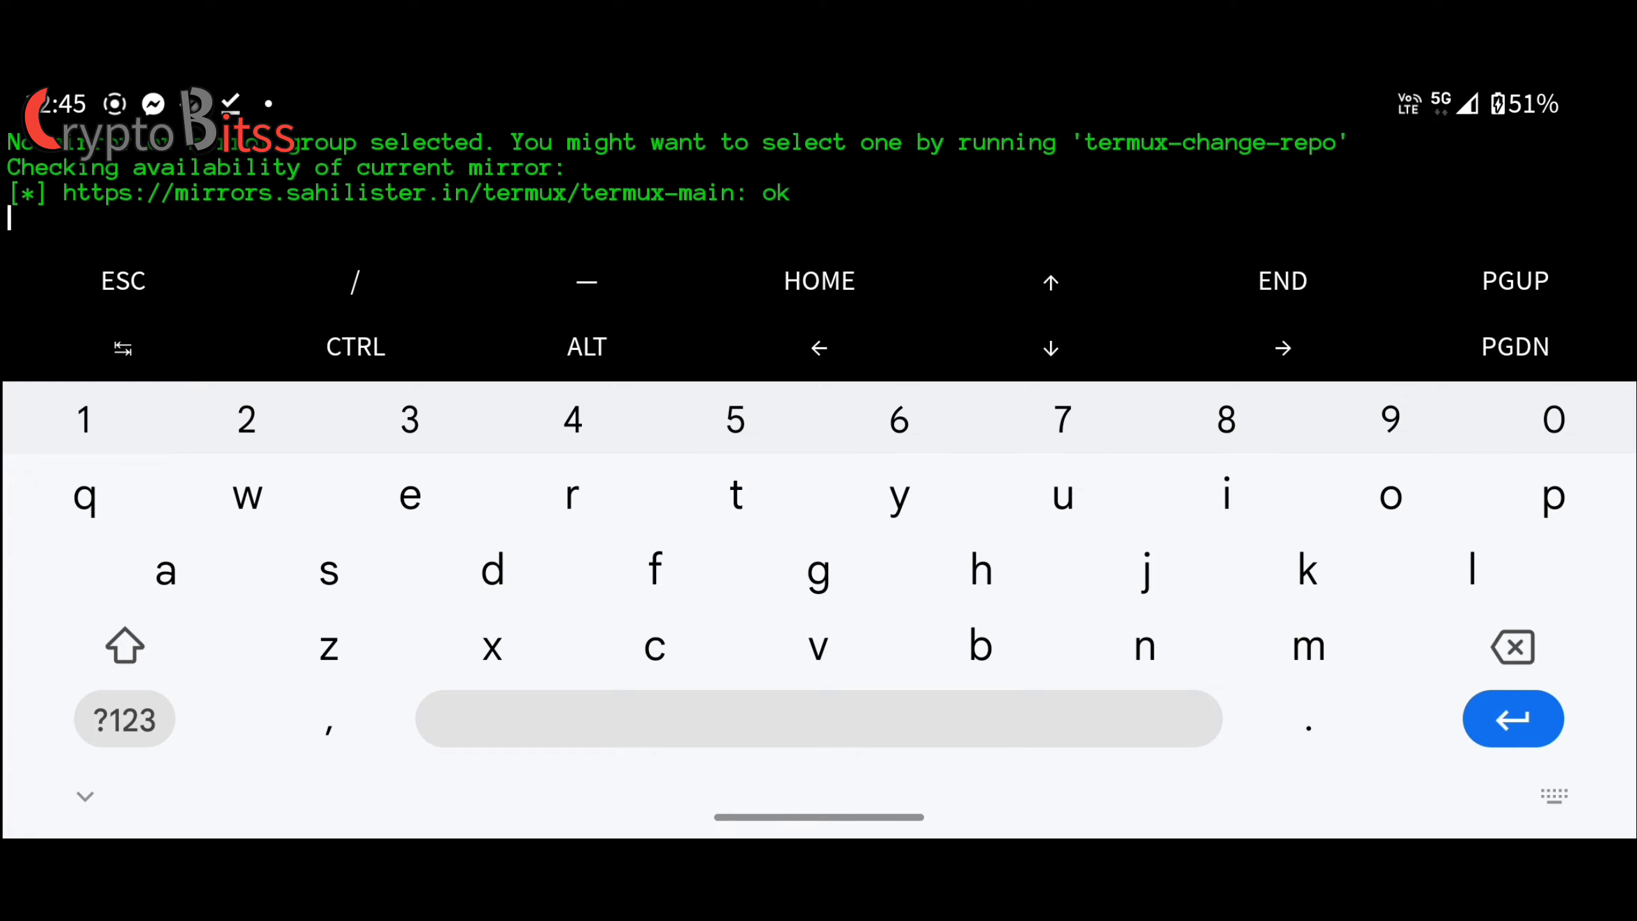
click(85, 797)
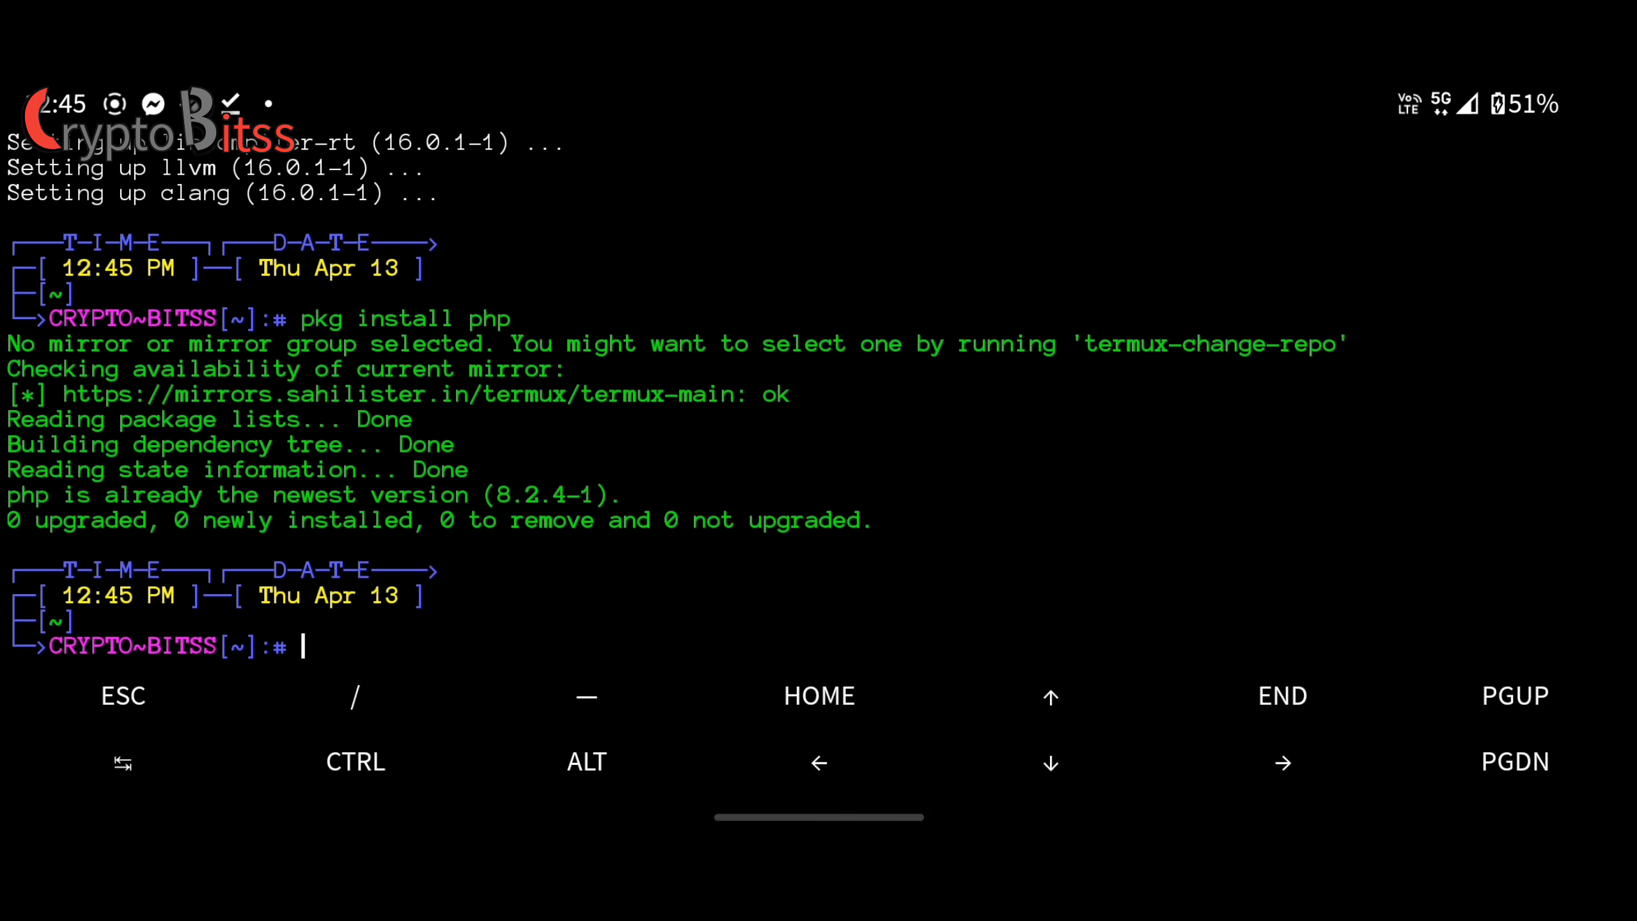
click(483, 623)
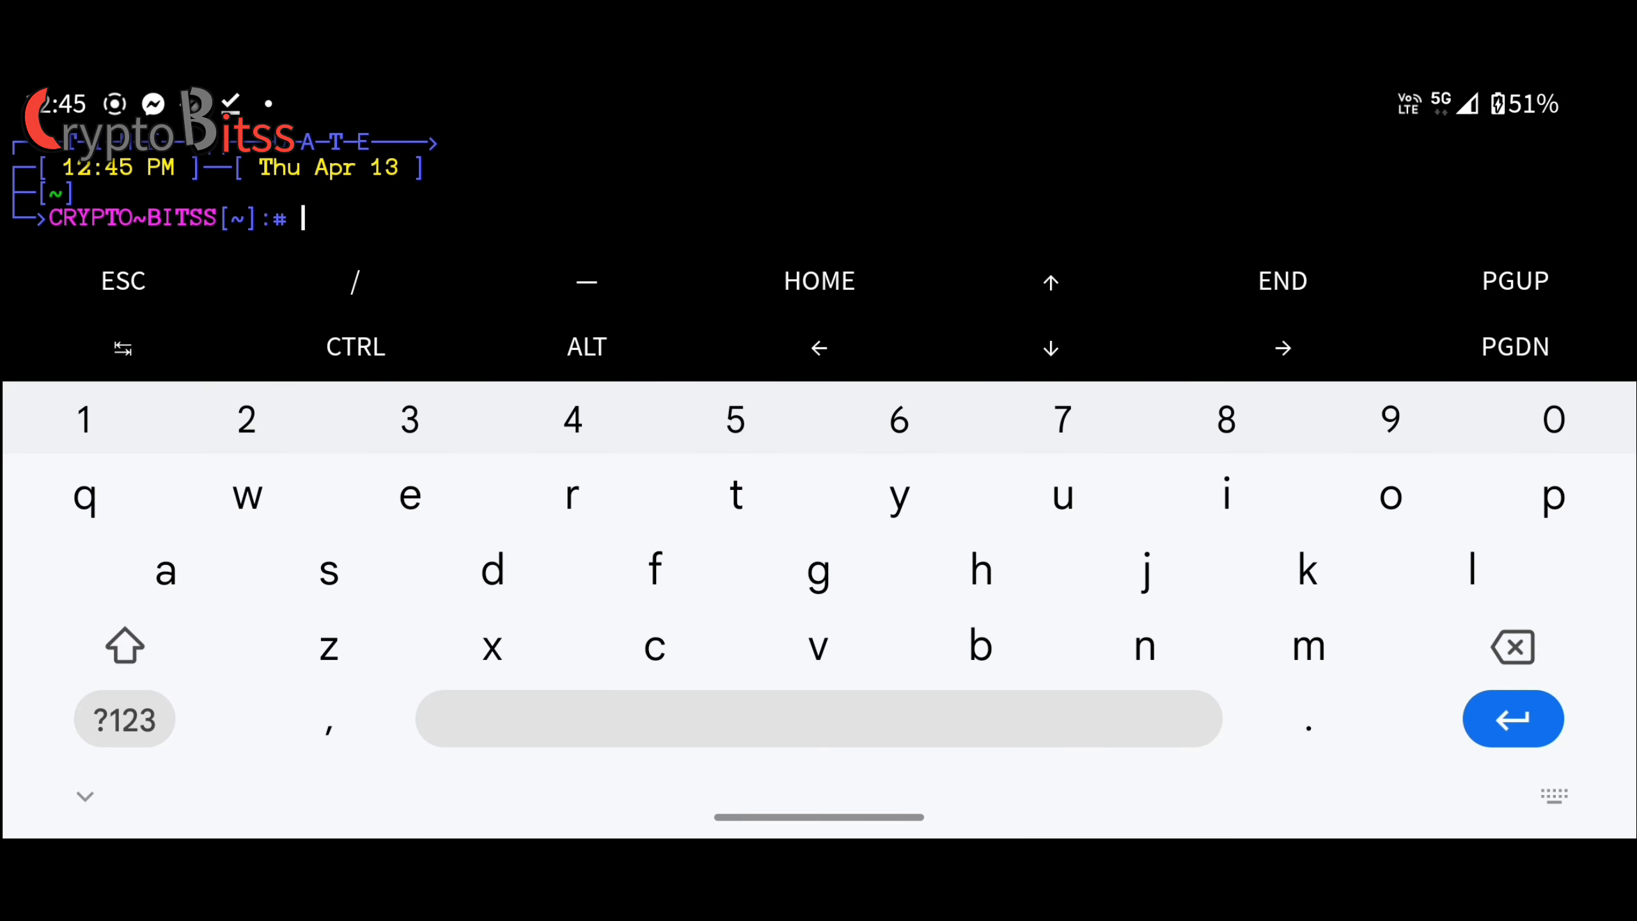
text(termux)
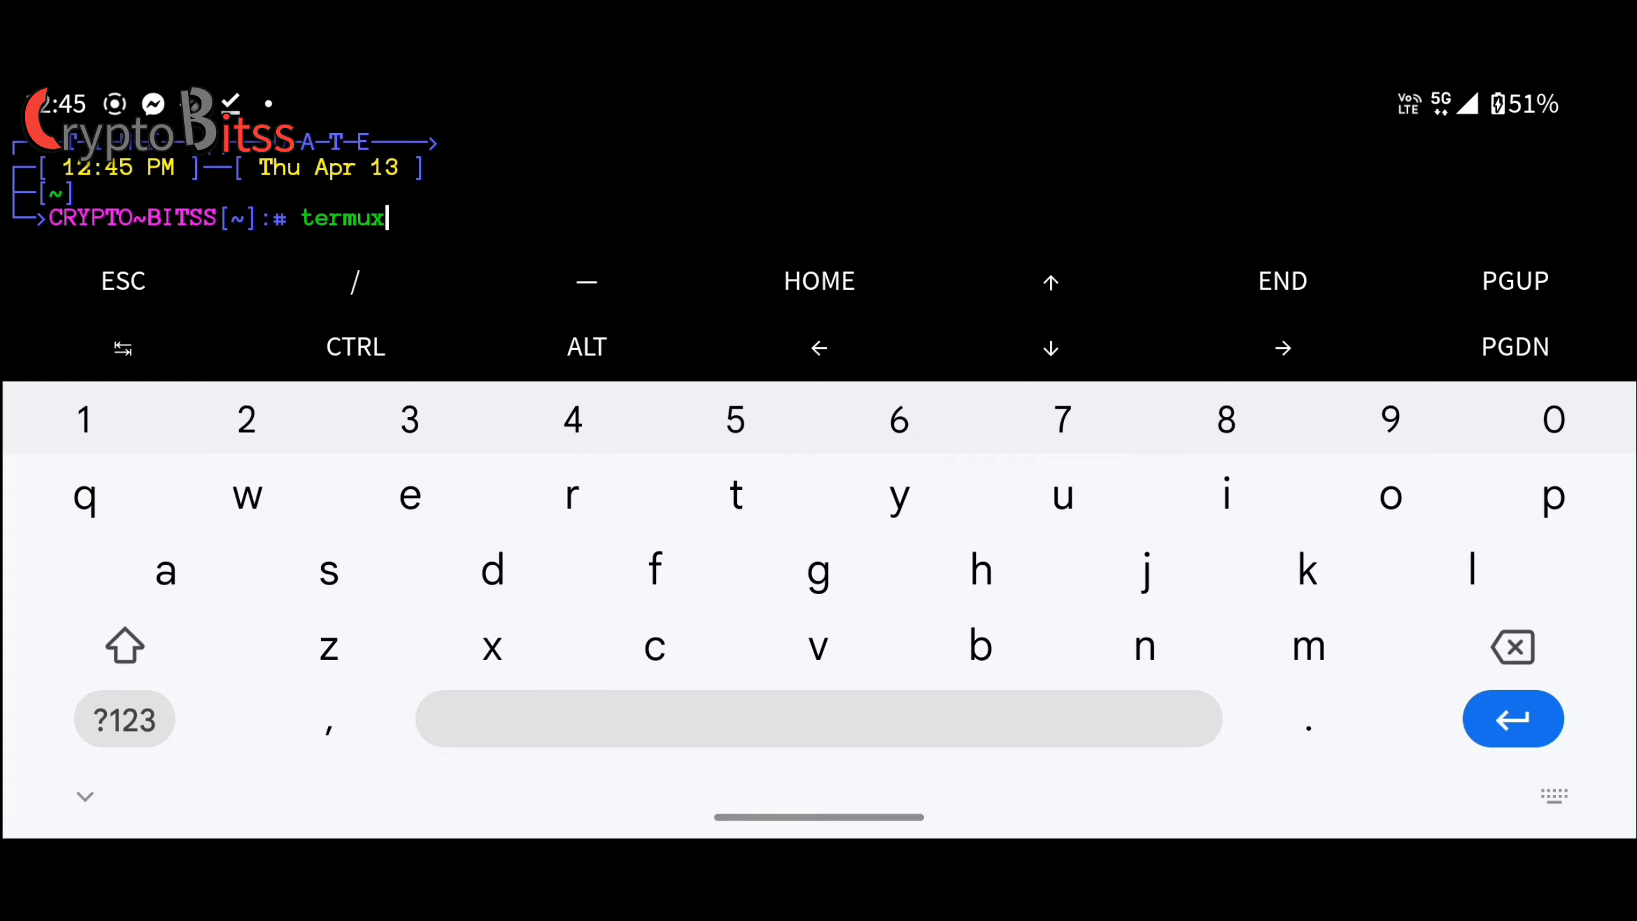
Step: Run termux-setup-storage and answer y to rebuild the existing ~/storage directory
click(124, 720)
click(124, 719)
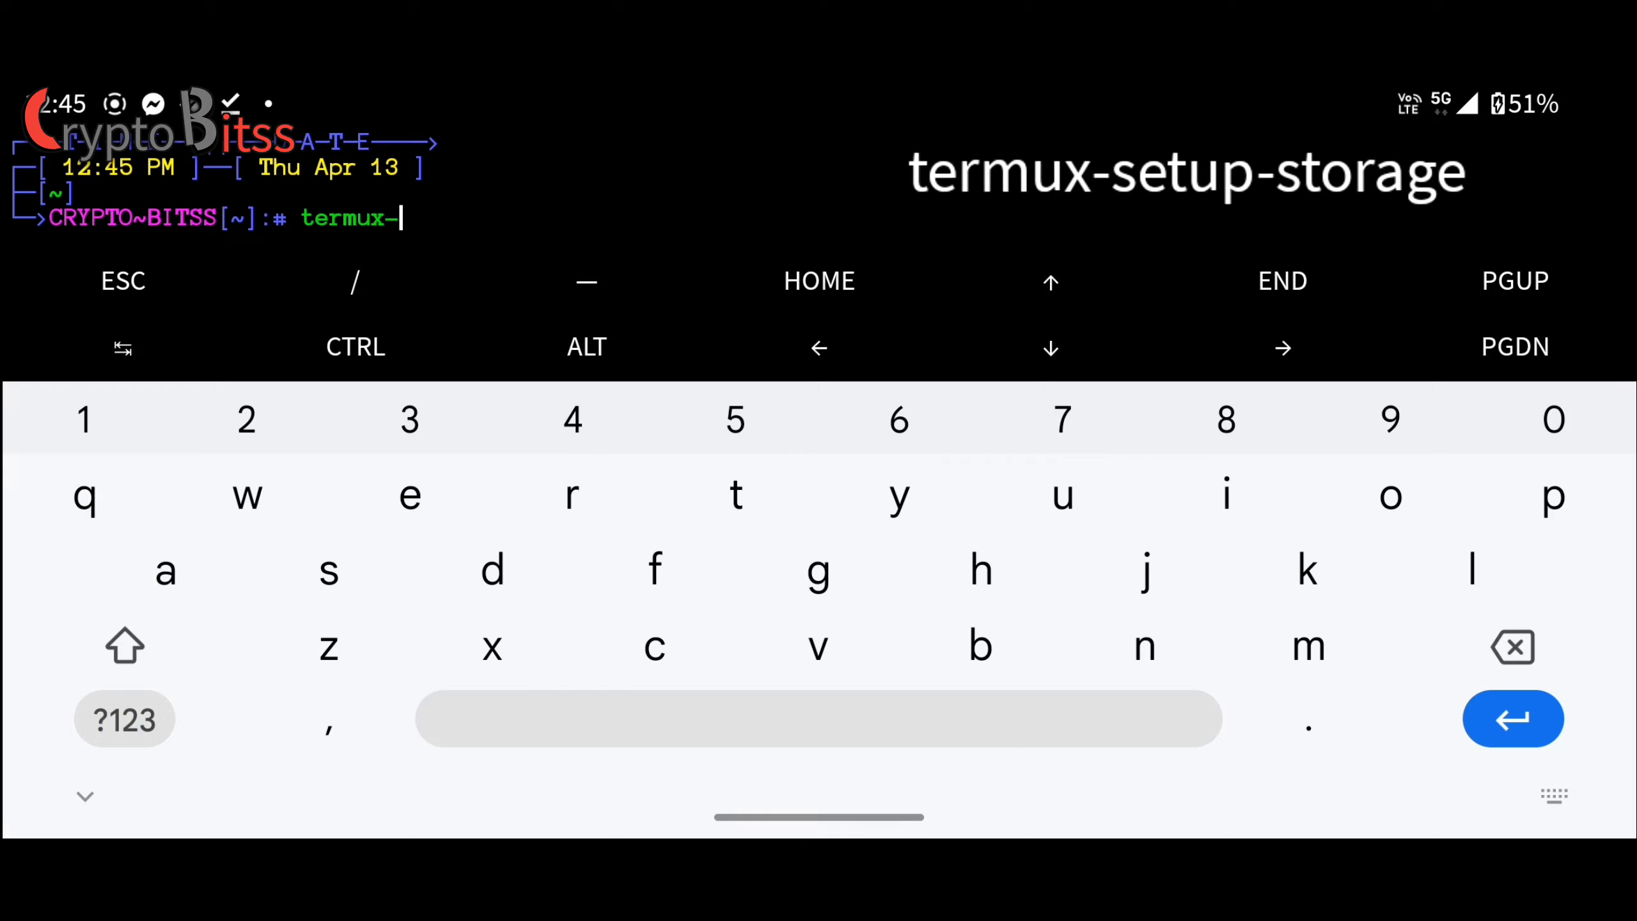
text(setu)
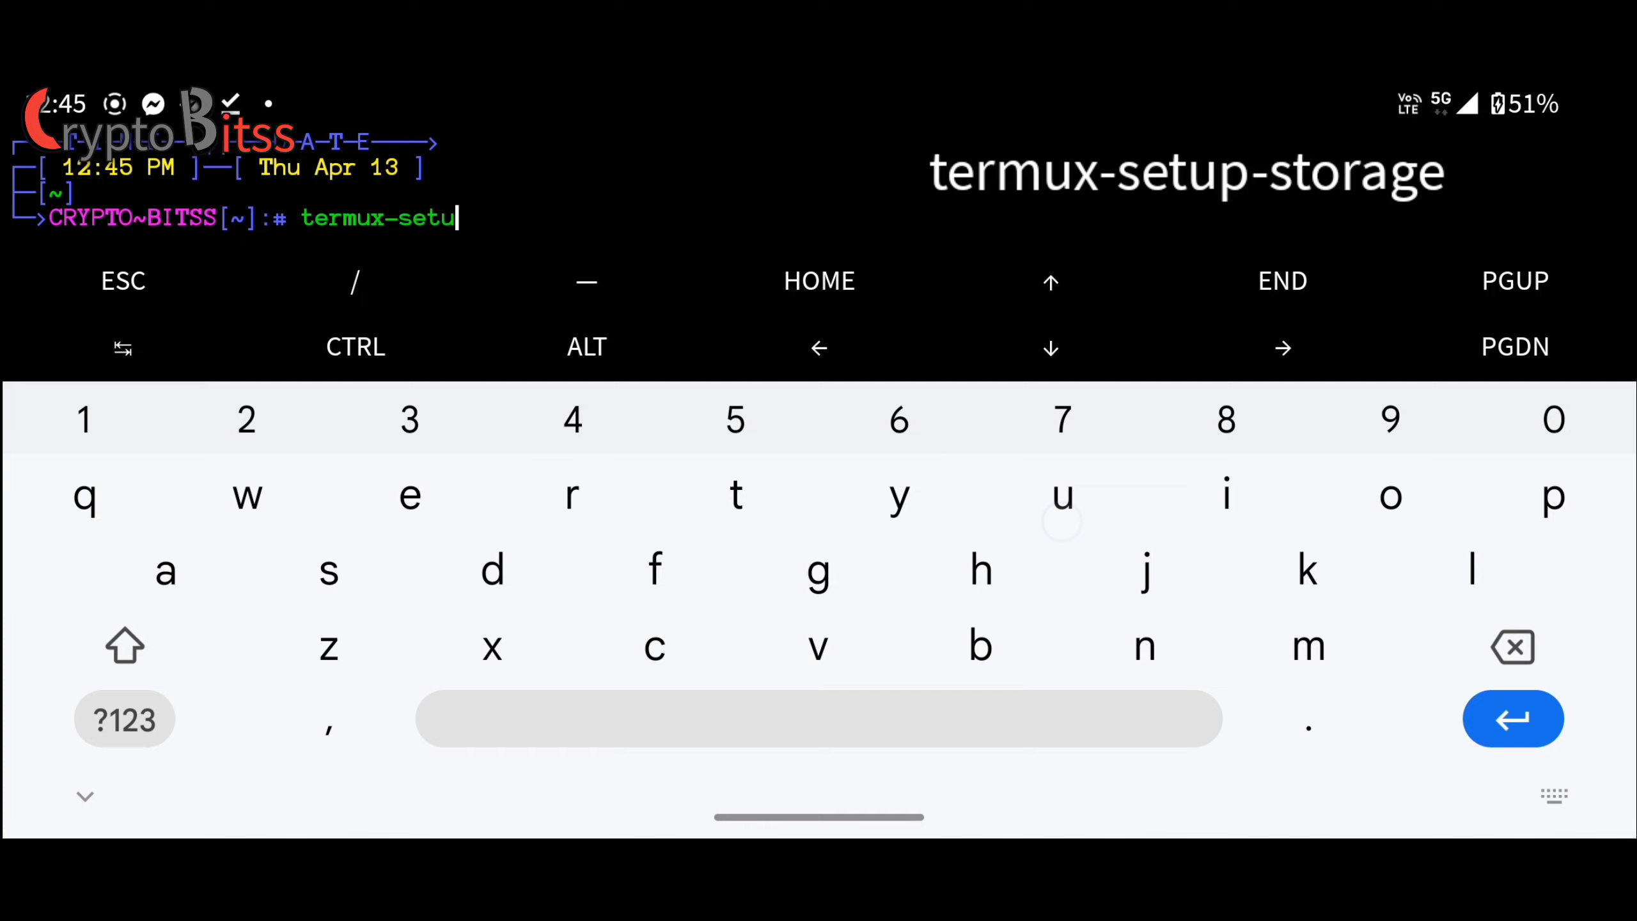
text(p)
click(124, 719)
text(-)
click(125, 720)
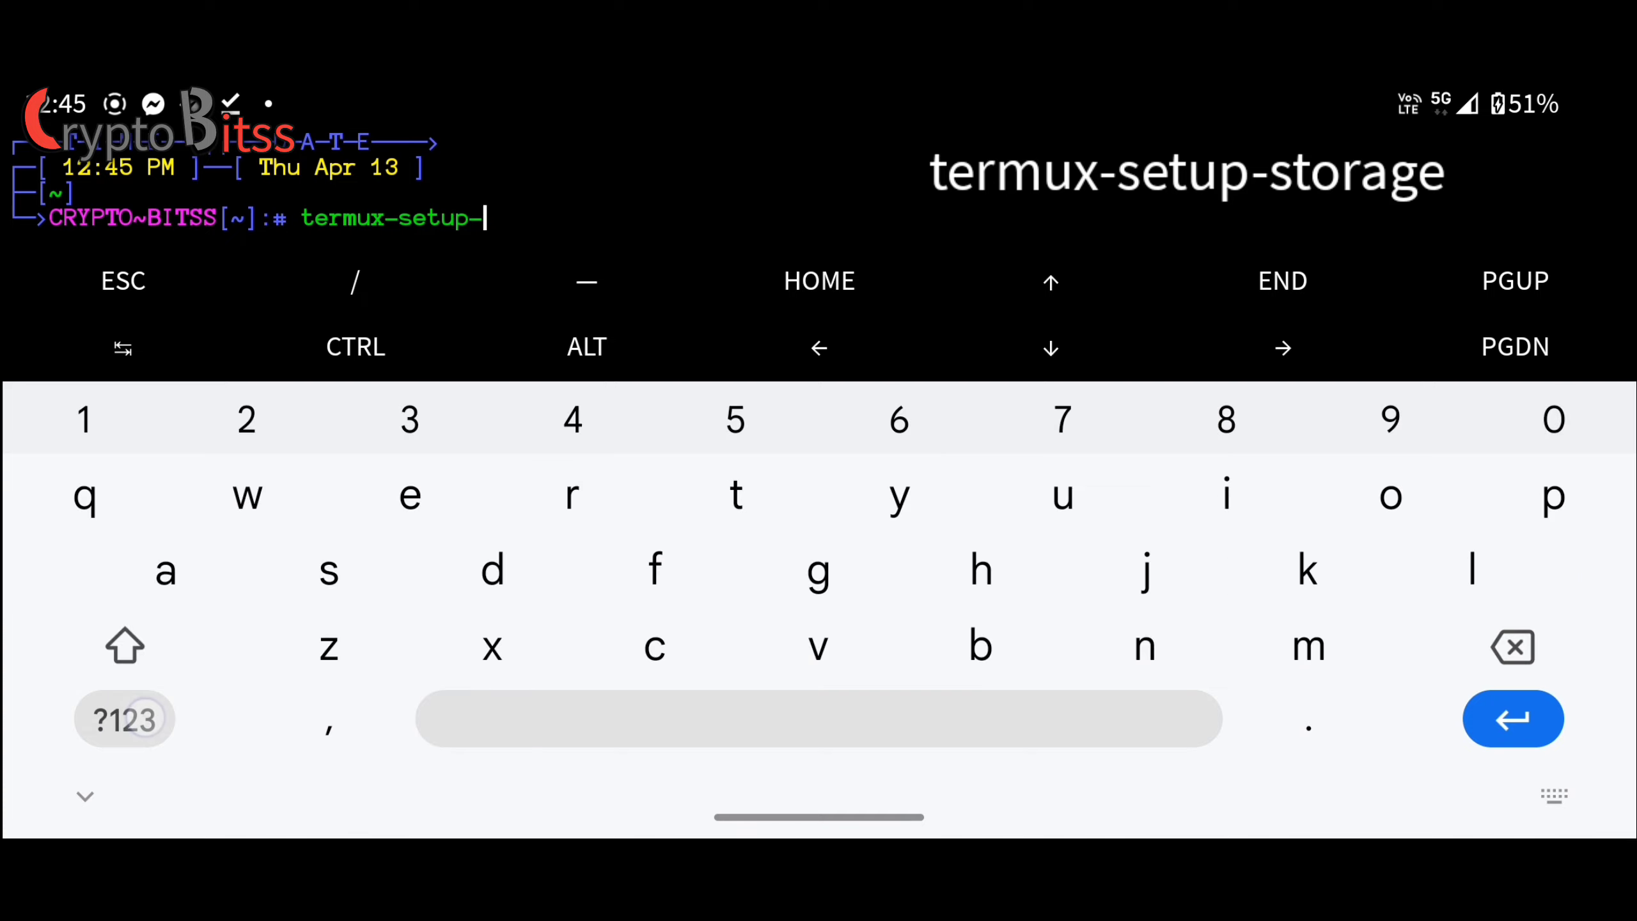
text(stor)
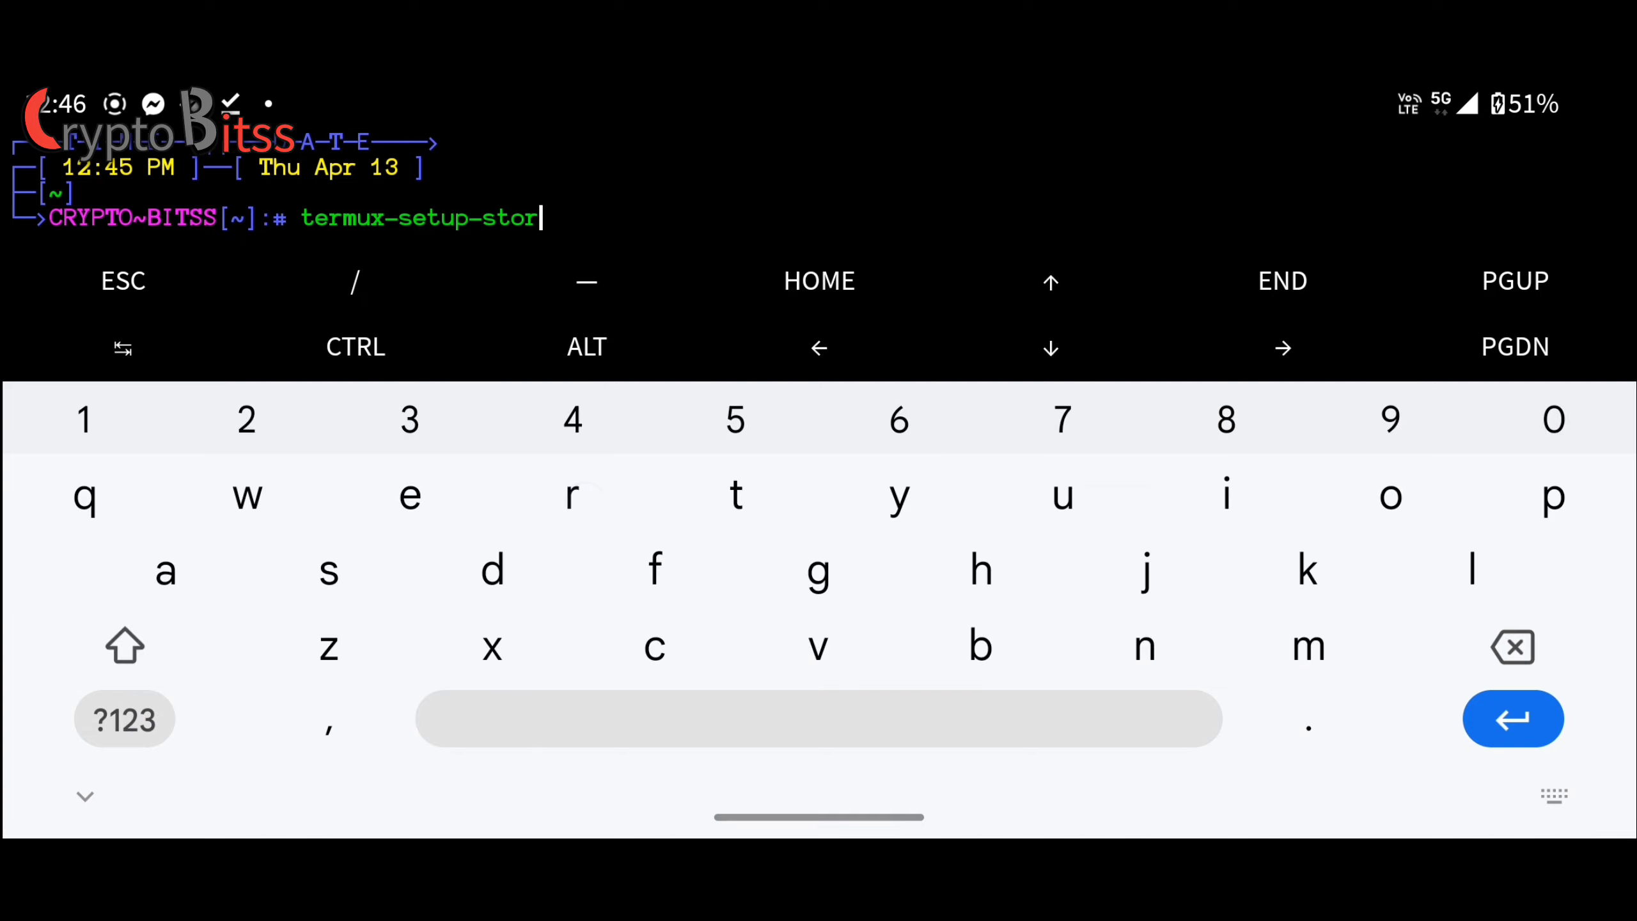
text(age)
key(Return)
text(y)
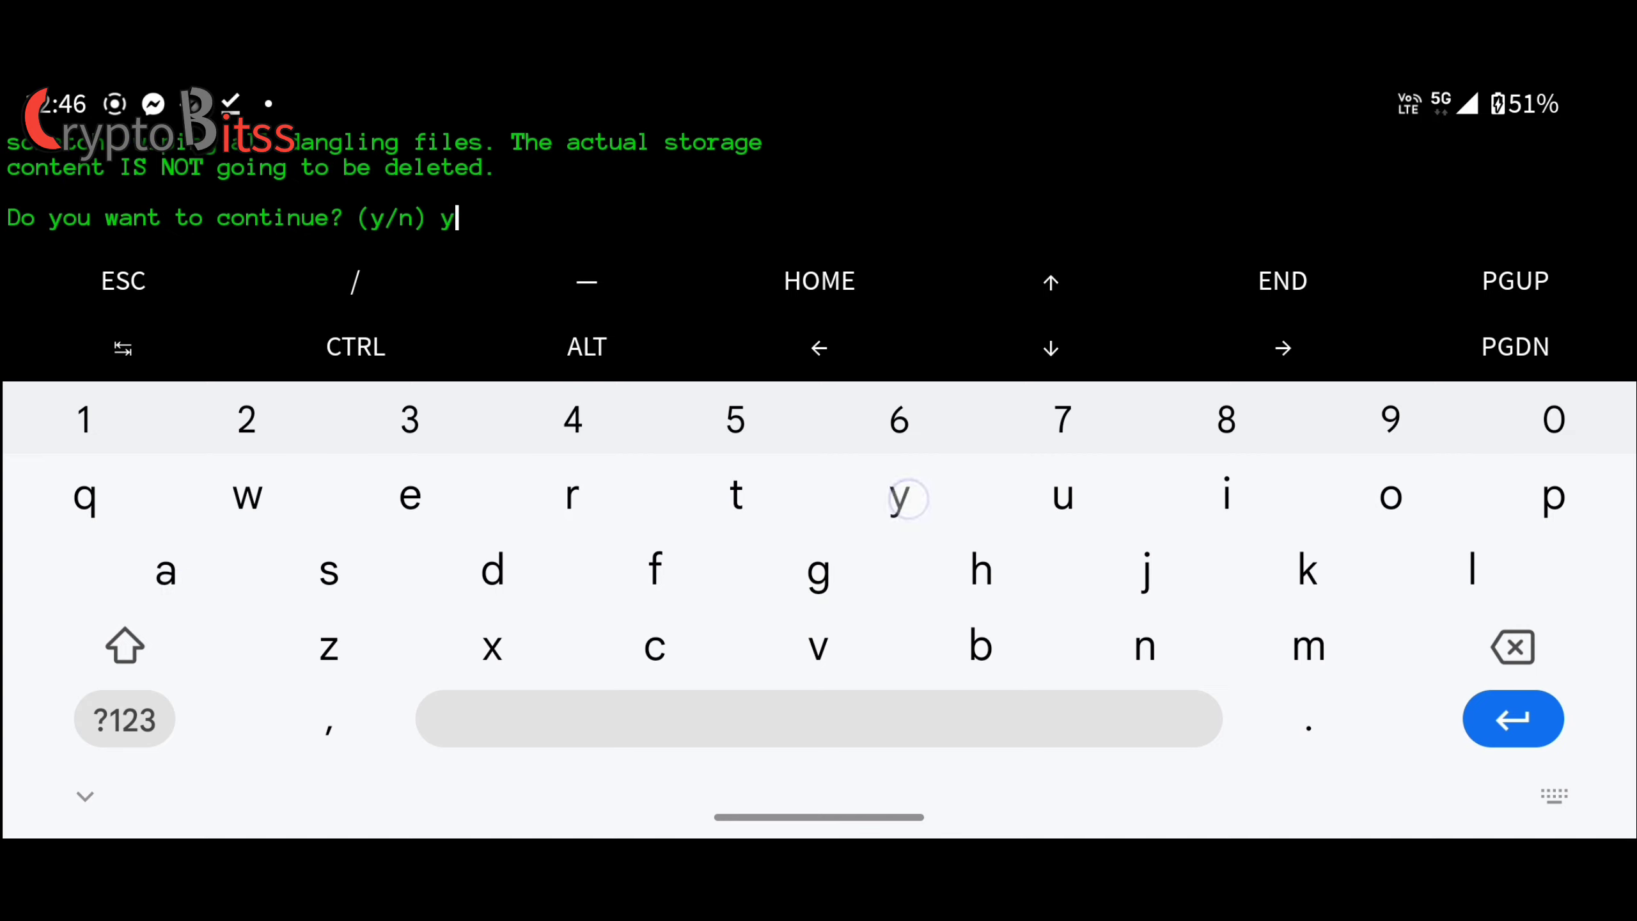
key(Return)
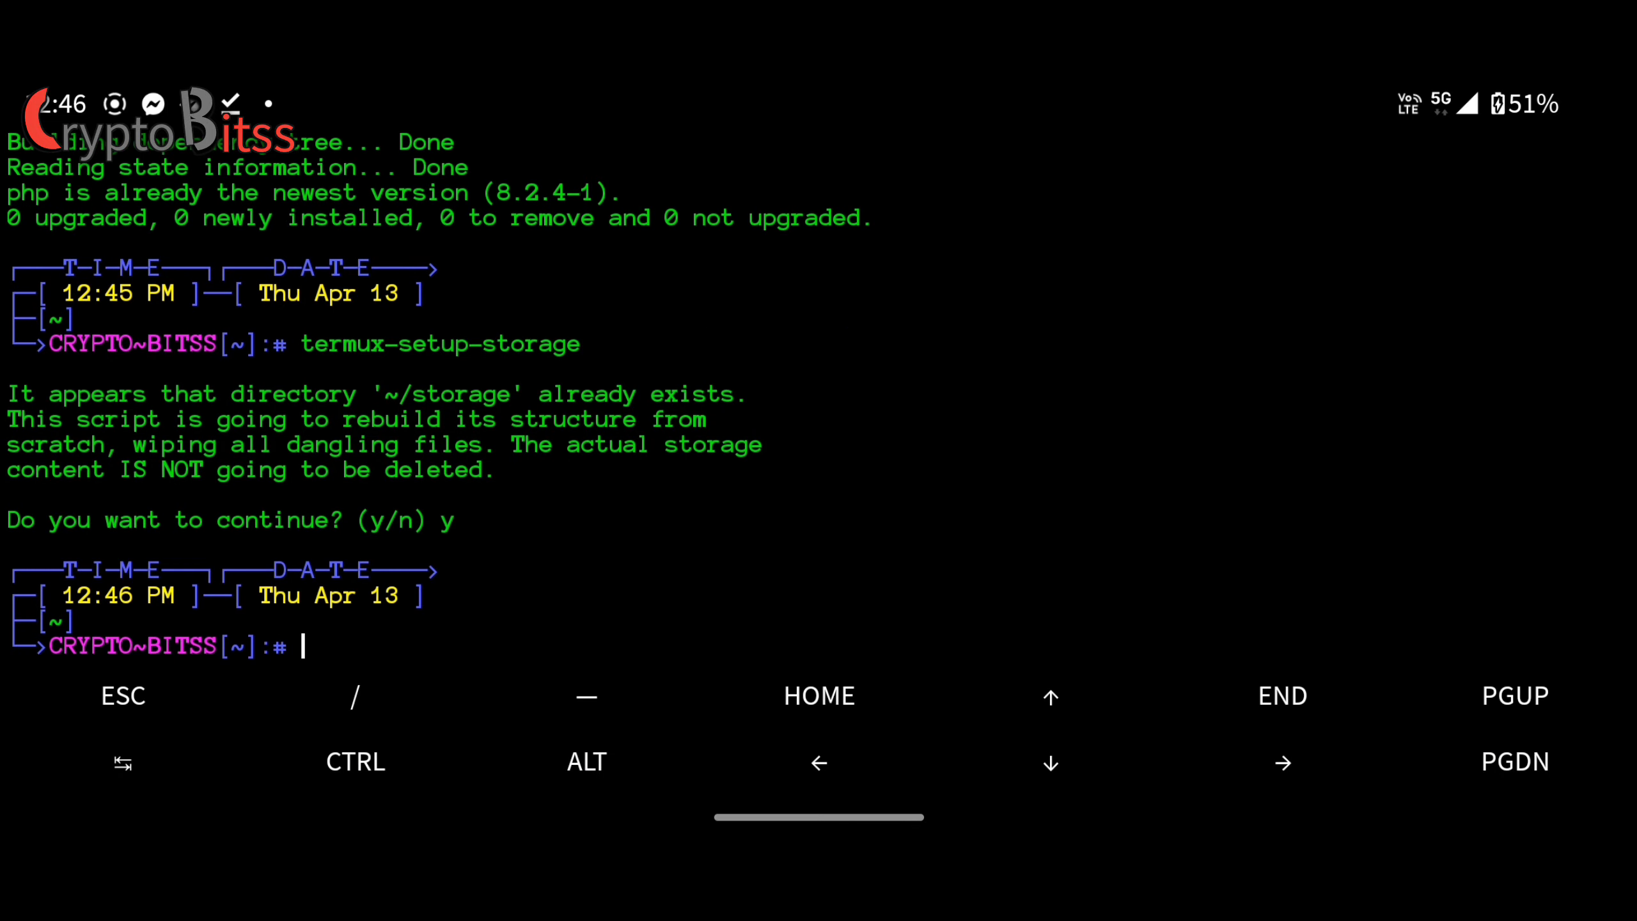
Step: Paste the path and run cd /storage/emulated/0/Download/FCSv2/
click(1102, 505)
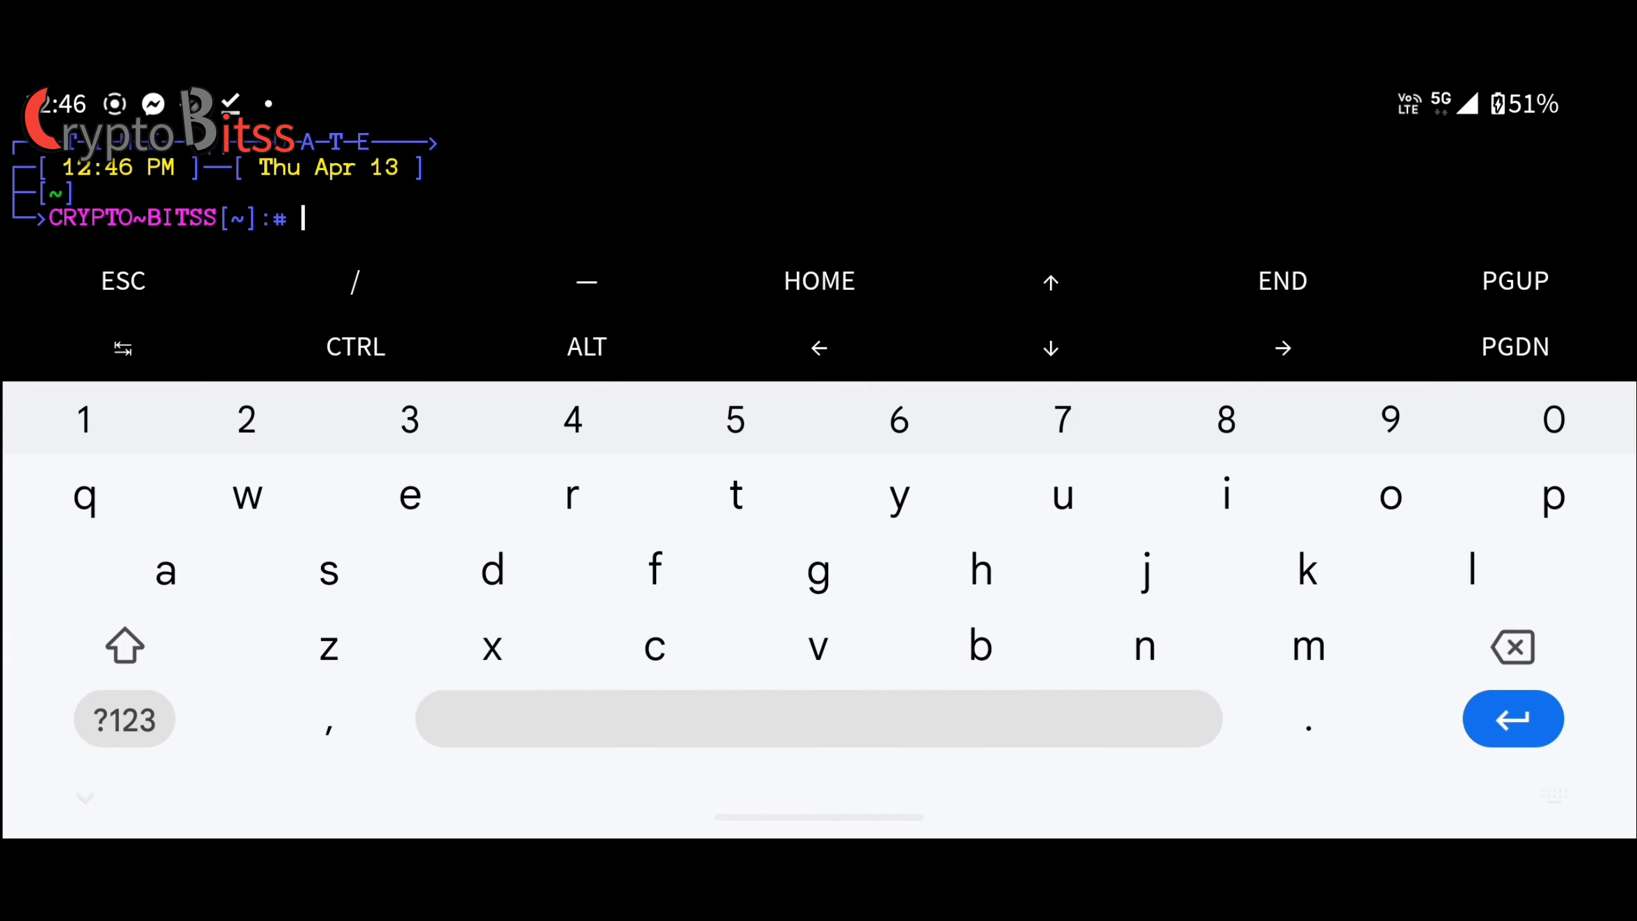
text(cd)
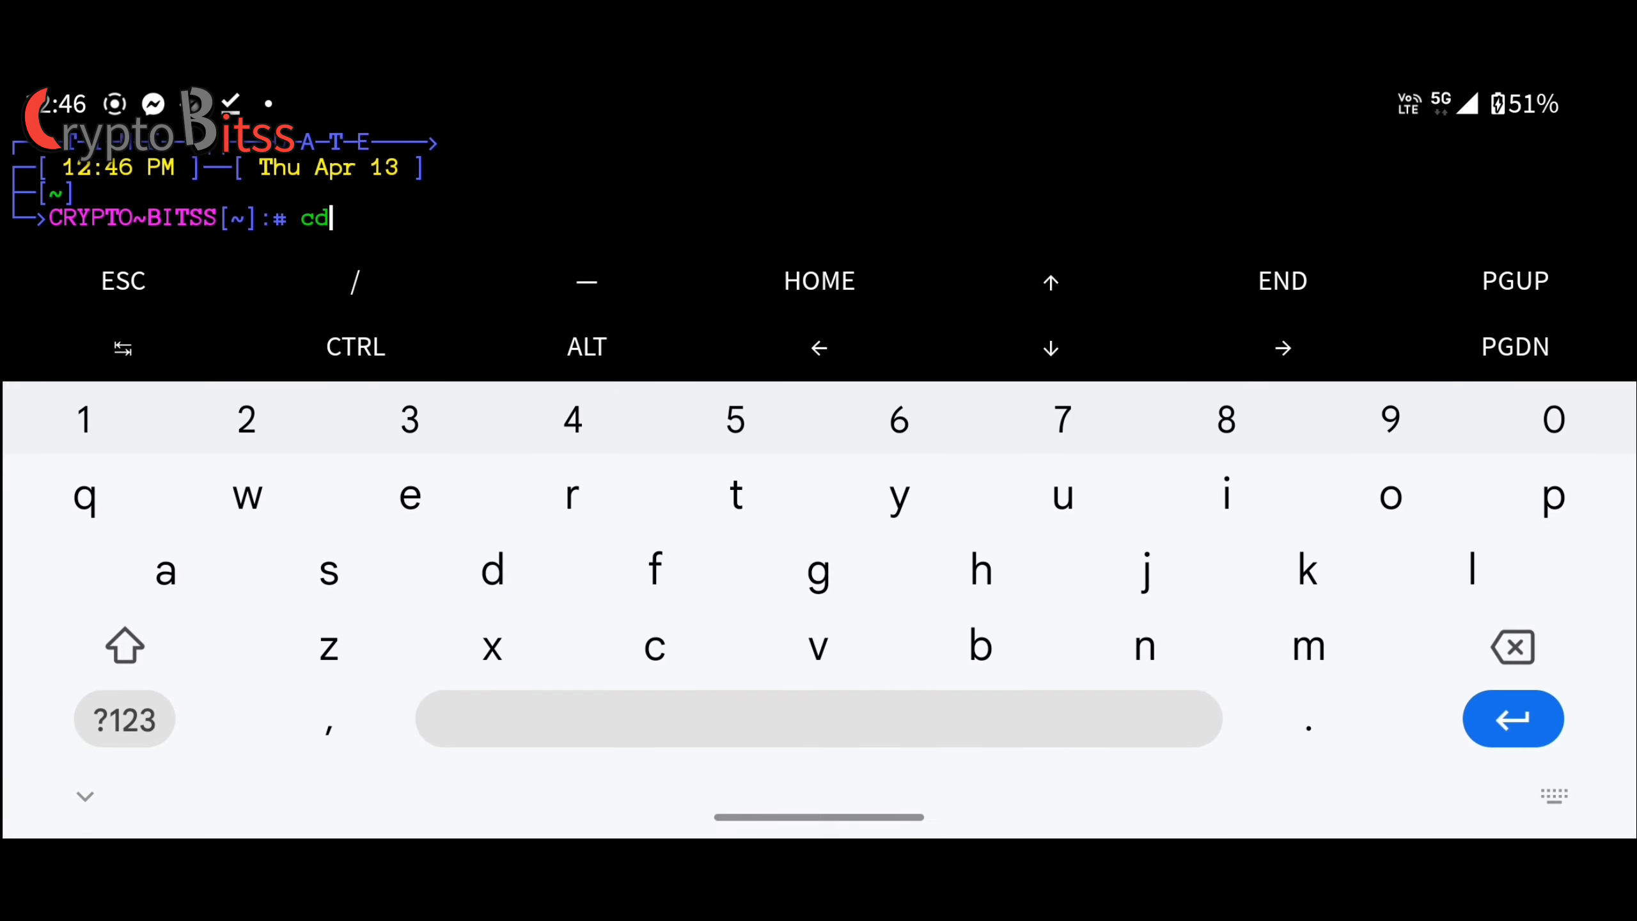
click(935, 187)
click(917, 298)
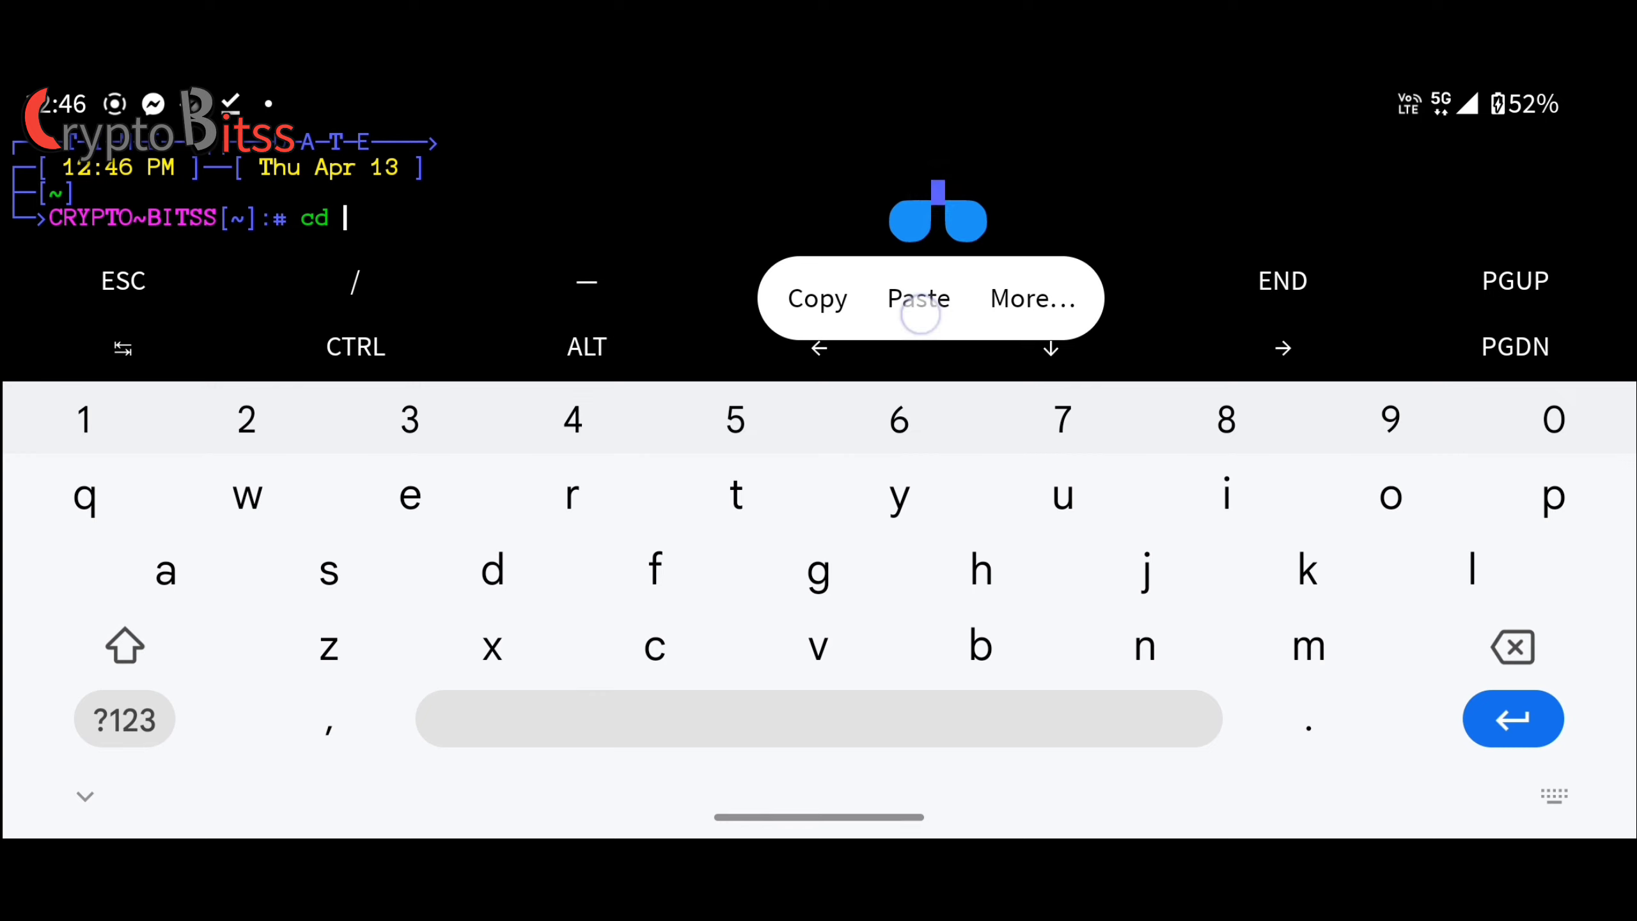
click(1513, 719)
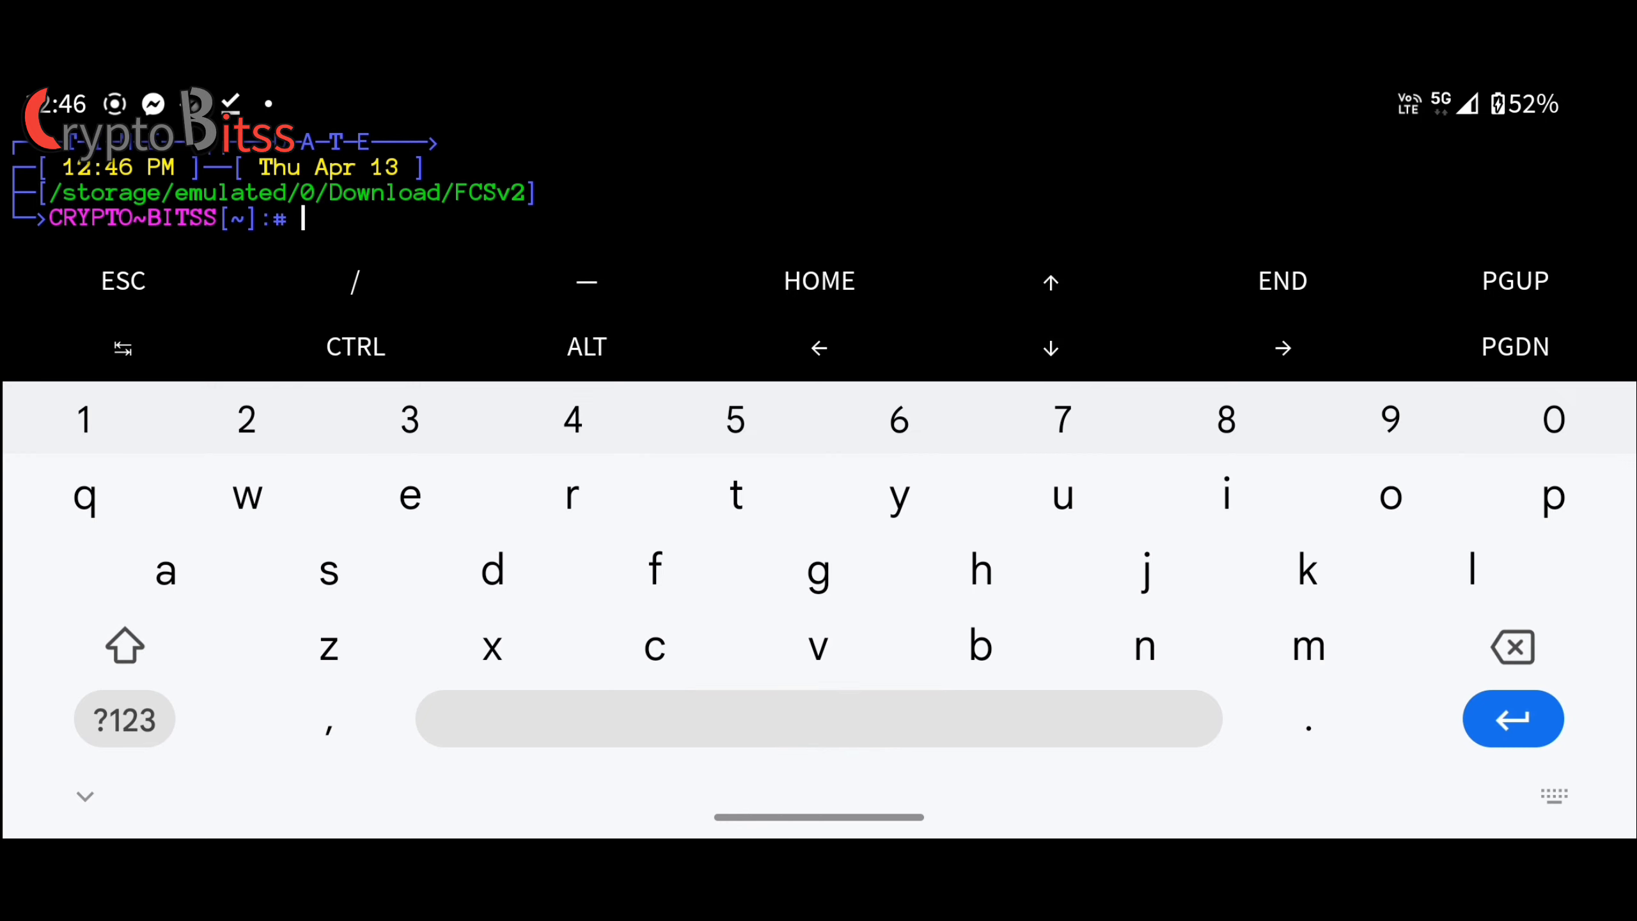
click(84, 795)
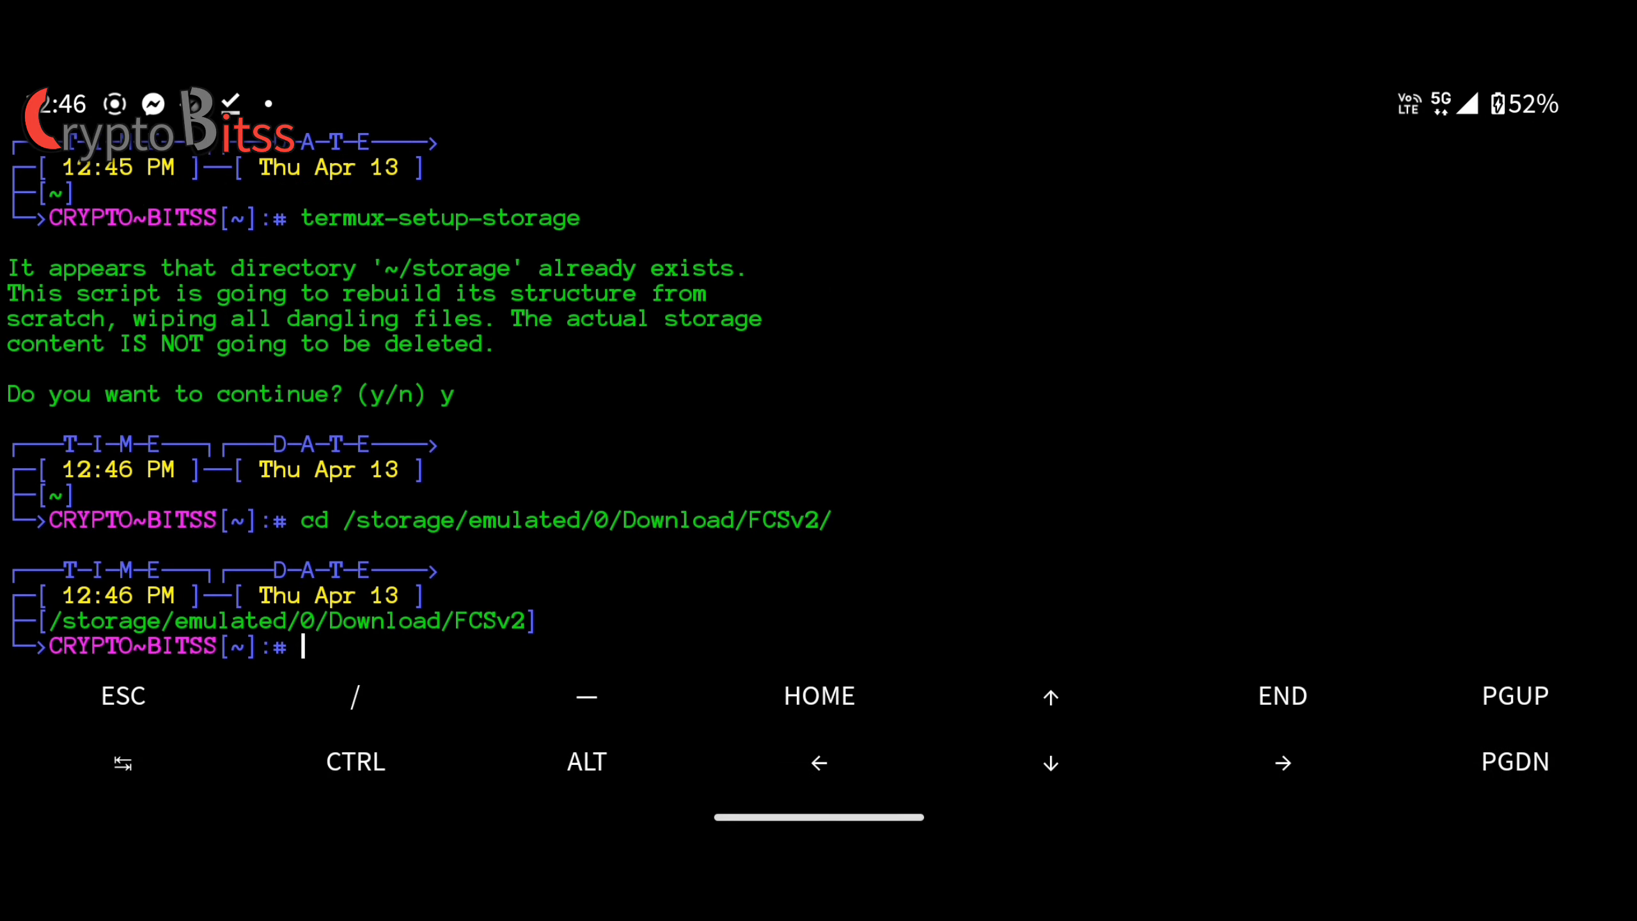
Step: Run ls in the FCSv2 folder, which lists the single file bot.php
click(819, 384)
text(l)
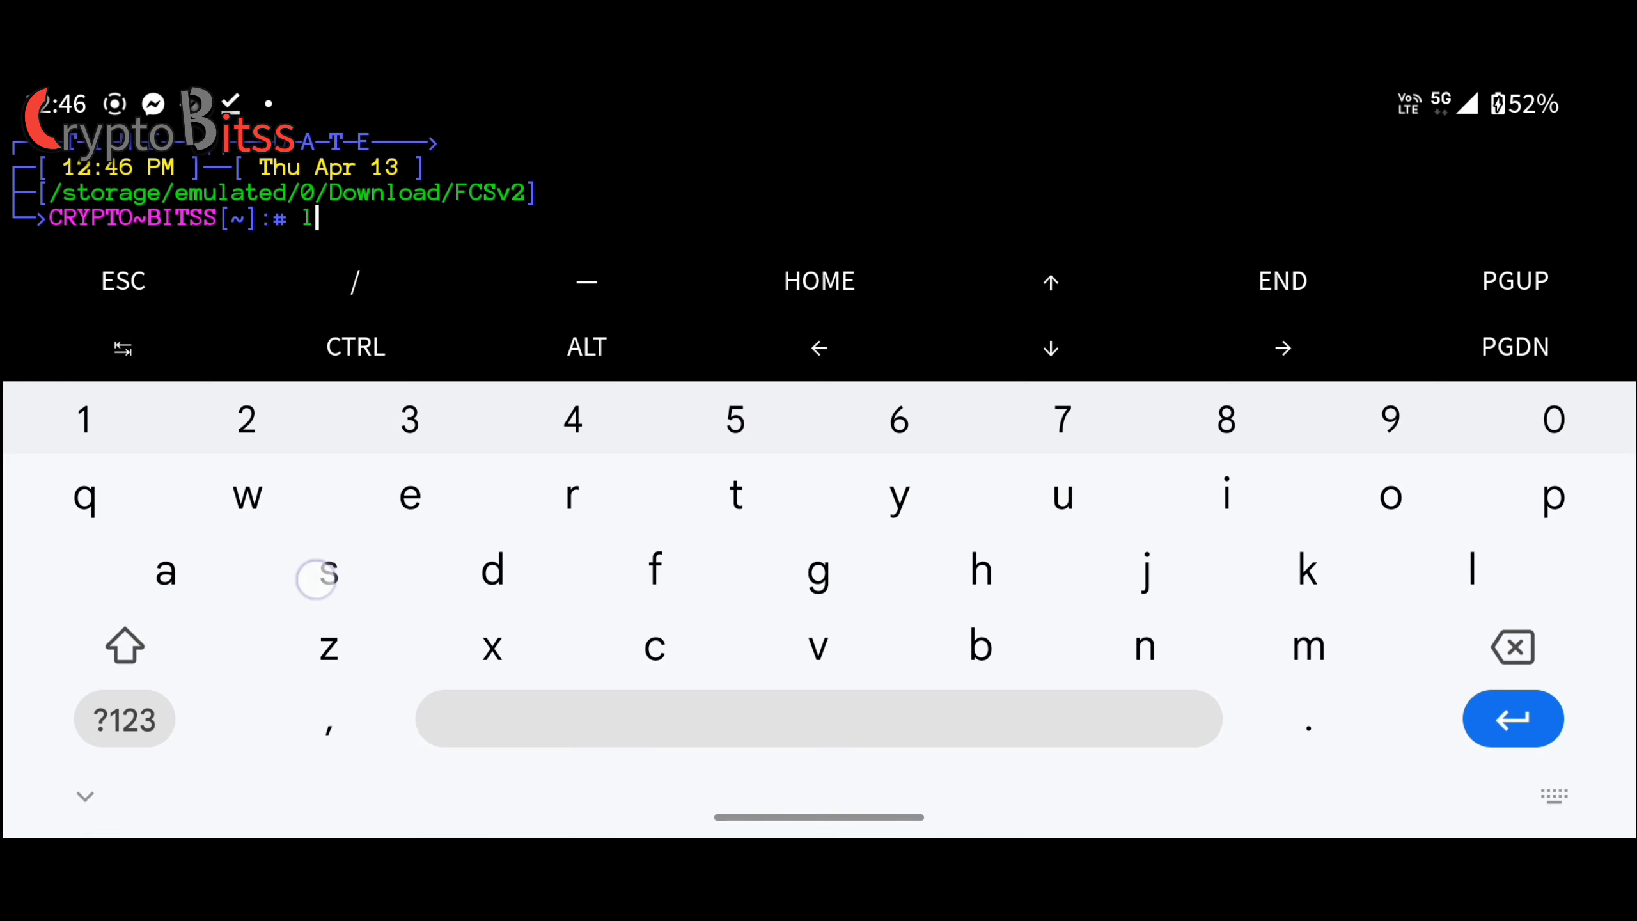
text(s)
click(1513, 719)
click(85, 796)
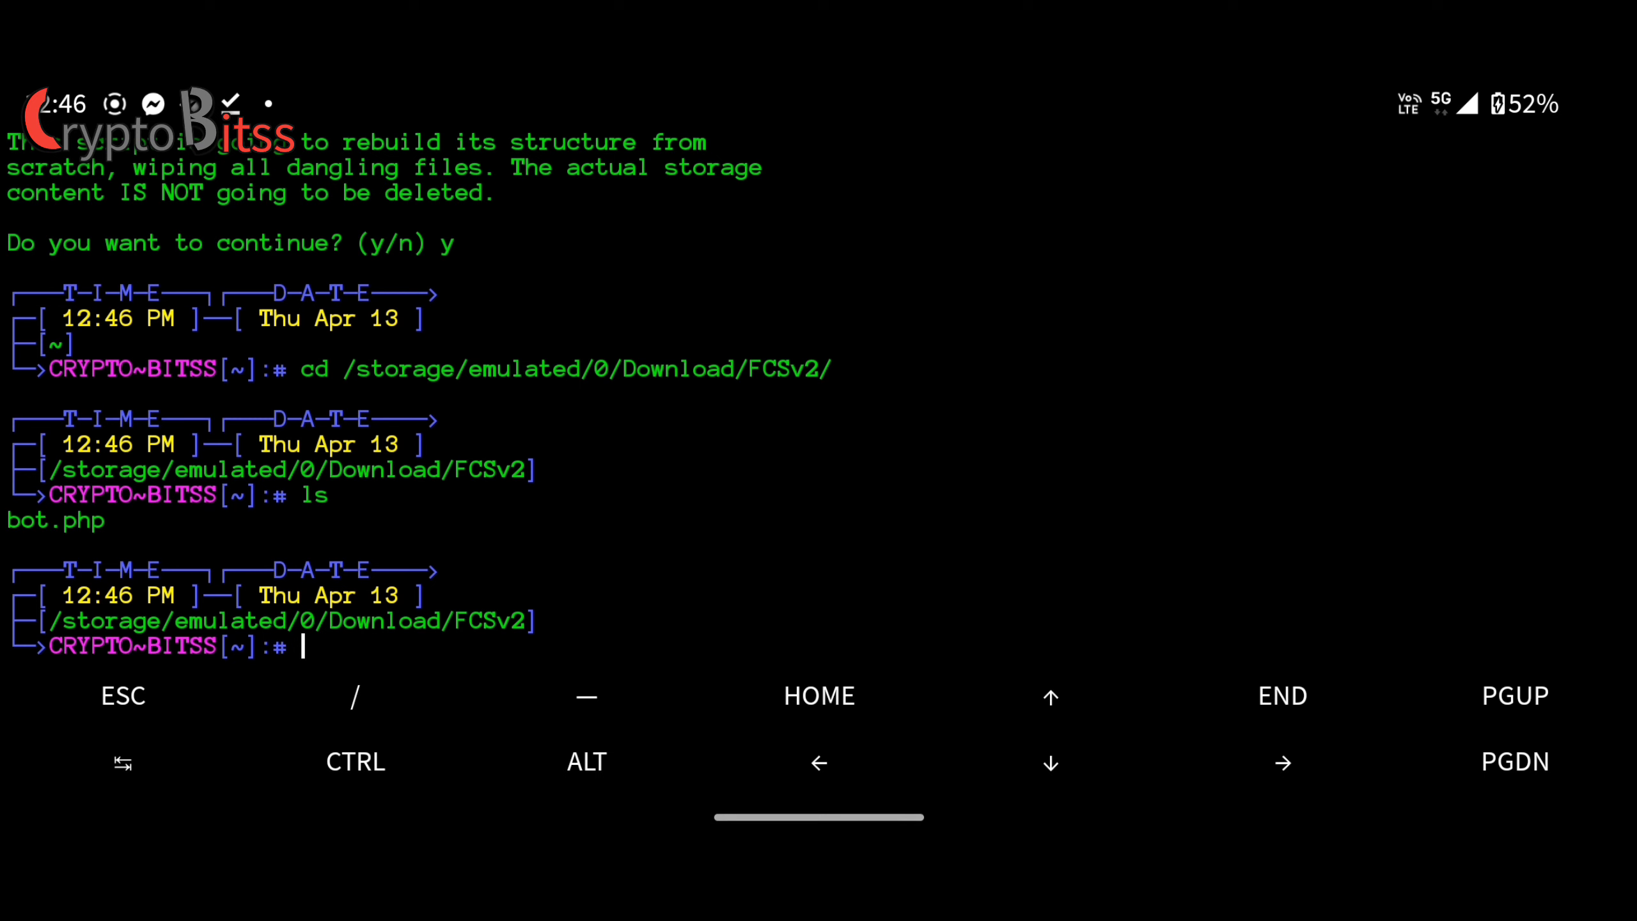
click(625, 563)
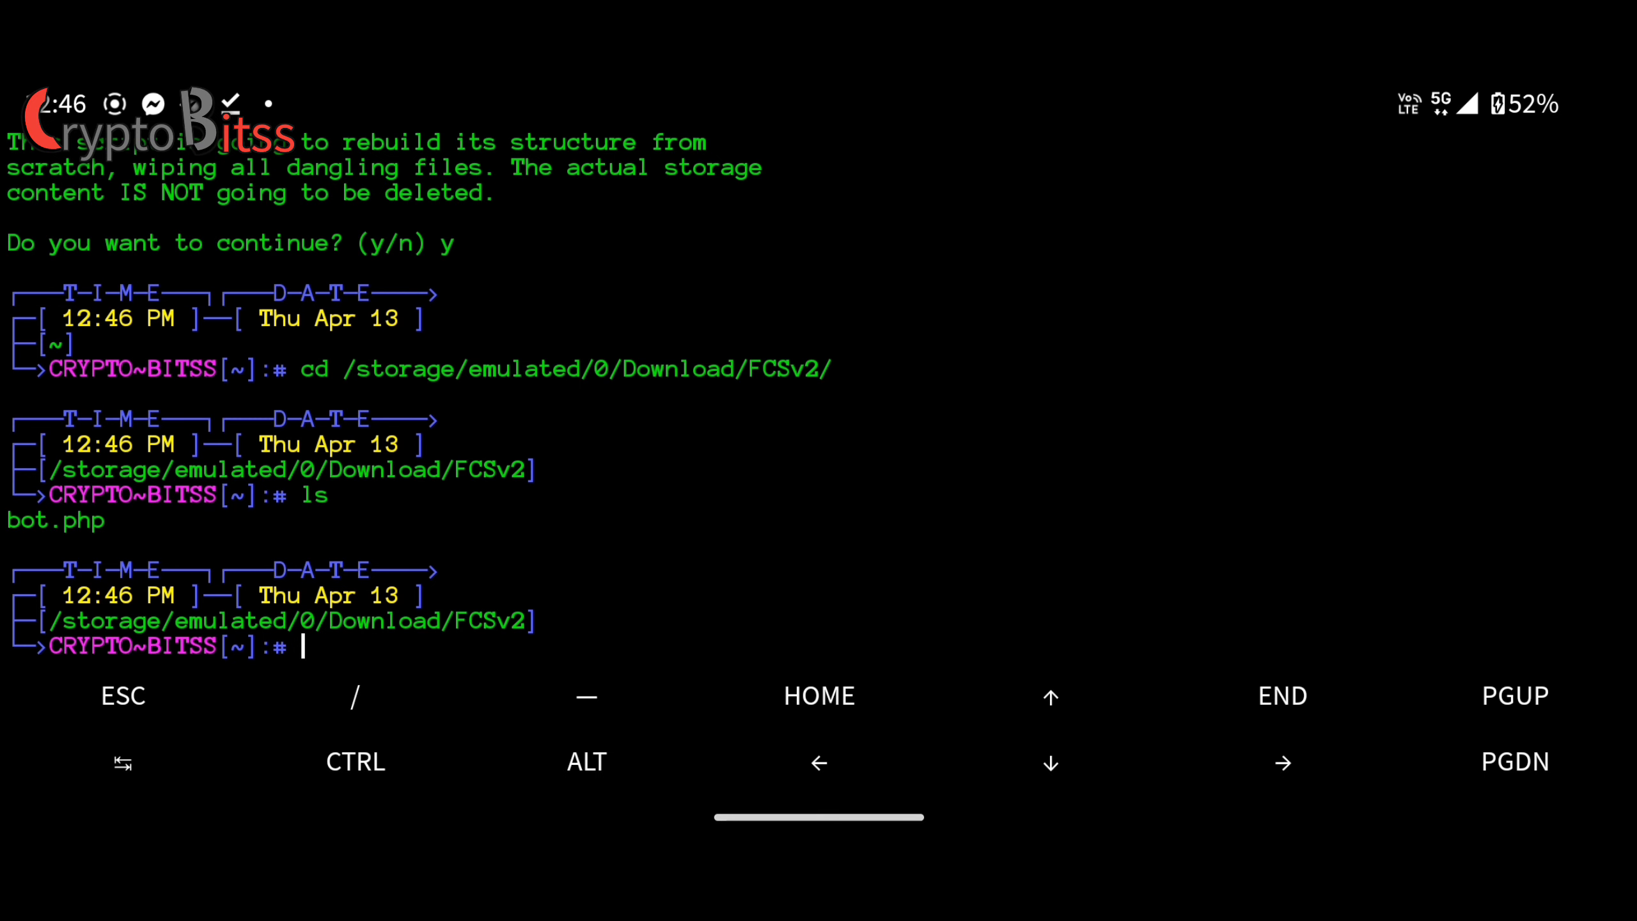
text(phl)
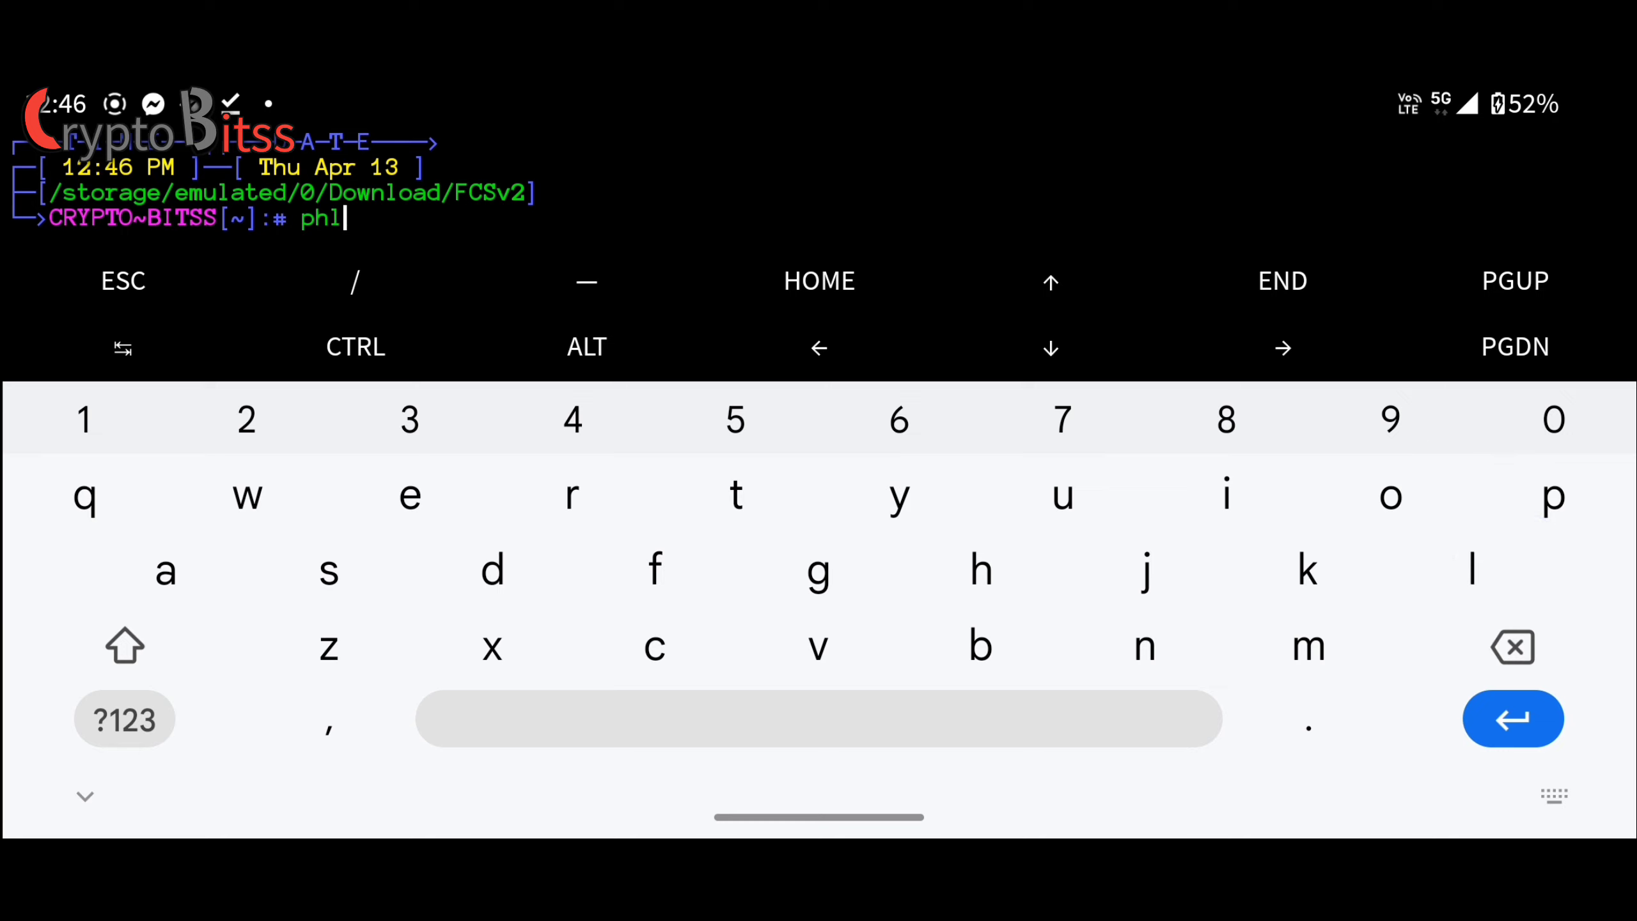
Step: Enter php bot.php, fixing the typos along the way, and run it
key(BackSpace)
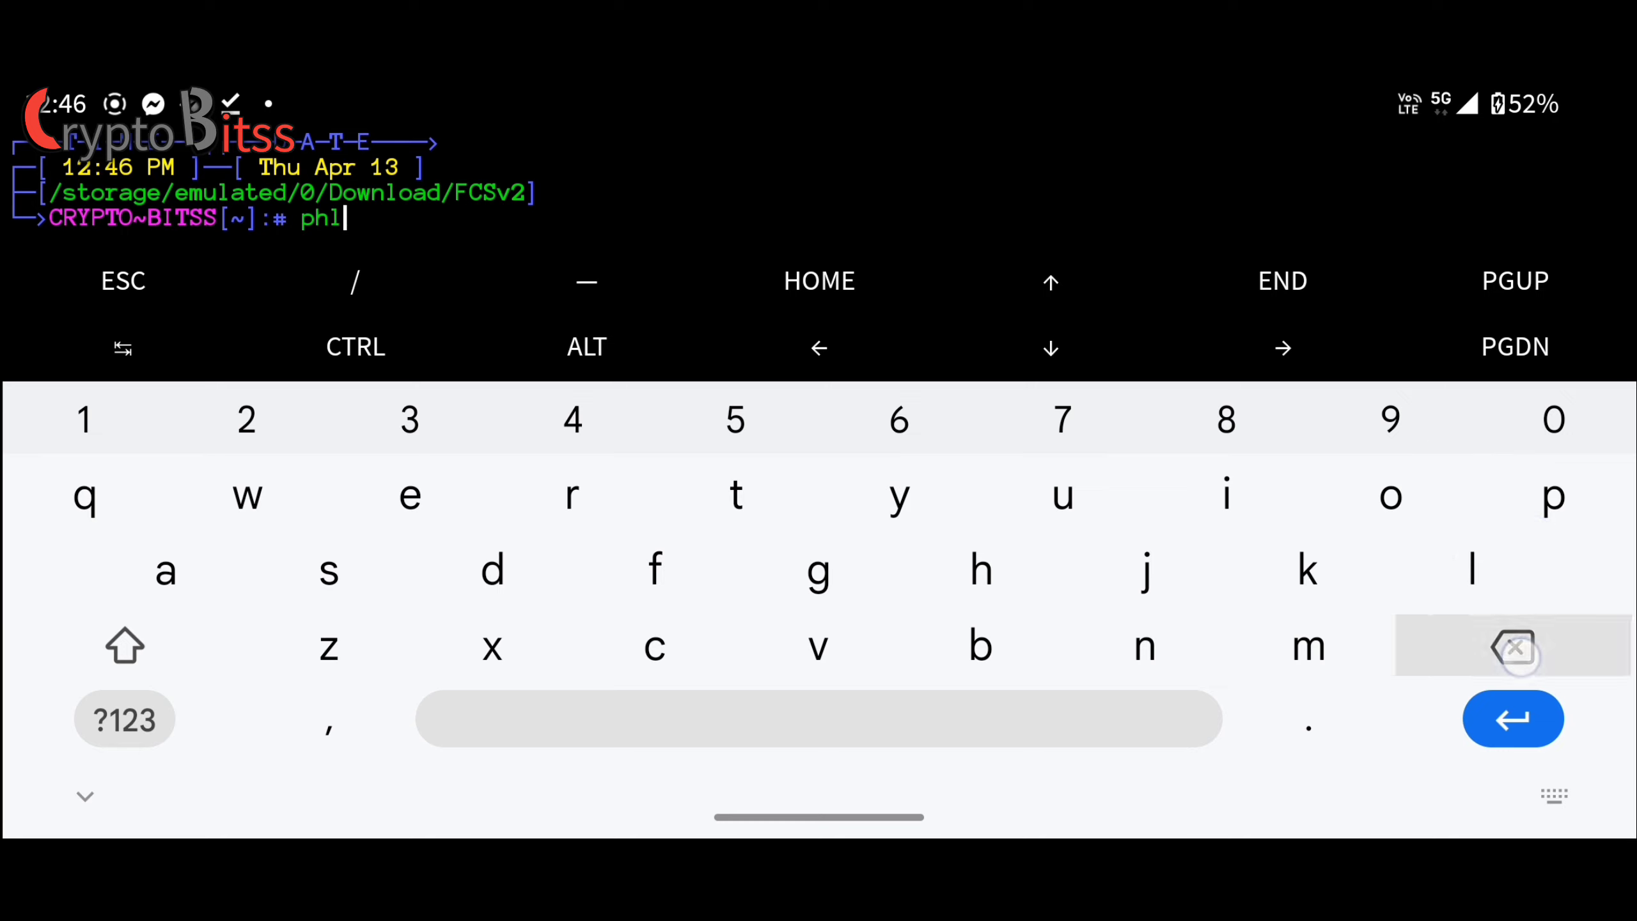
text(p )
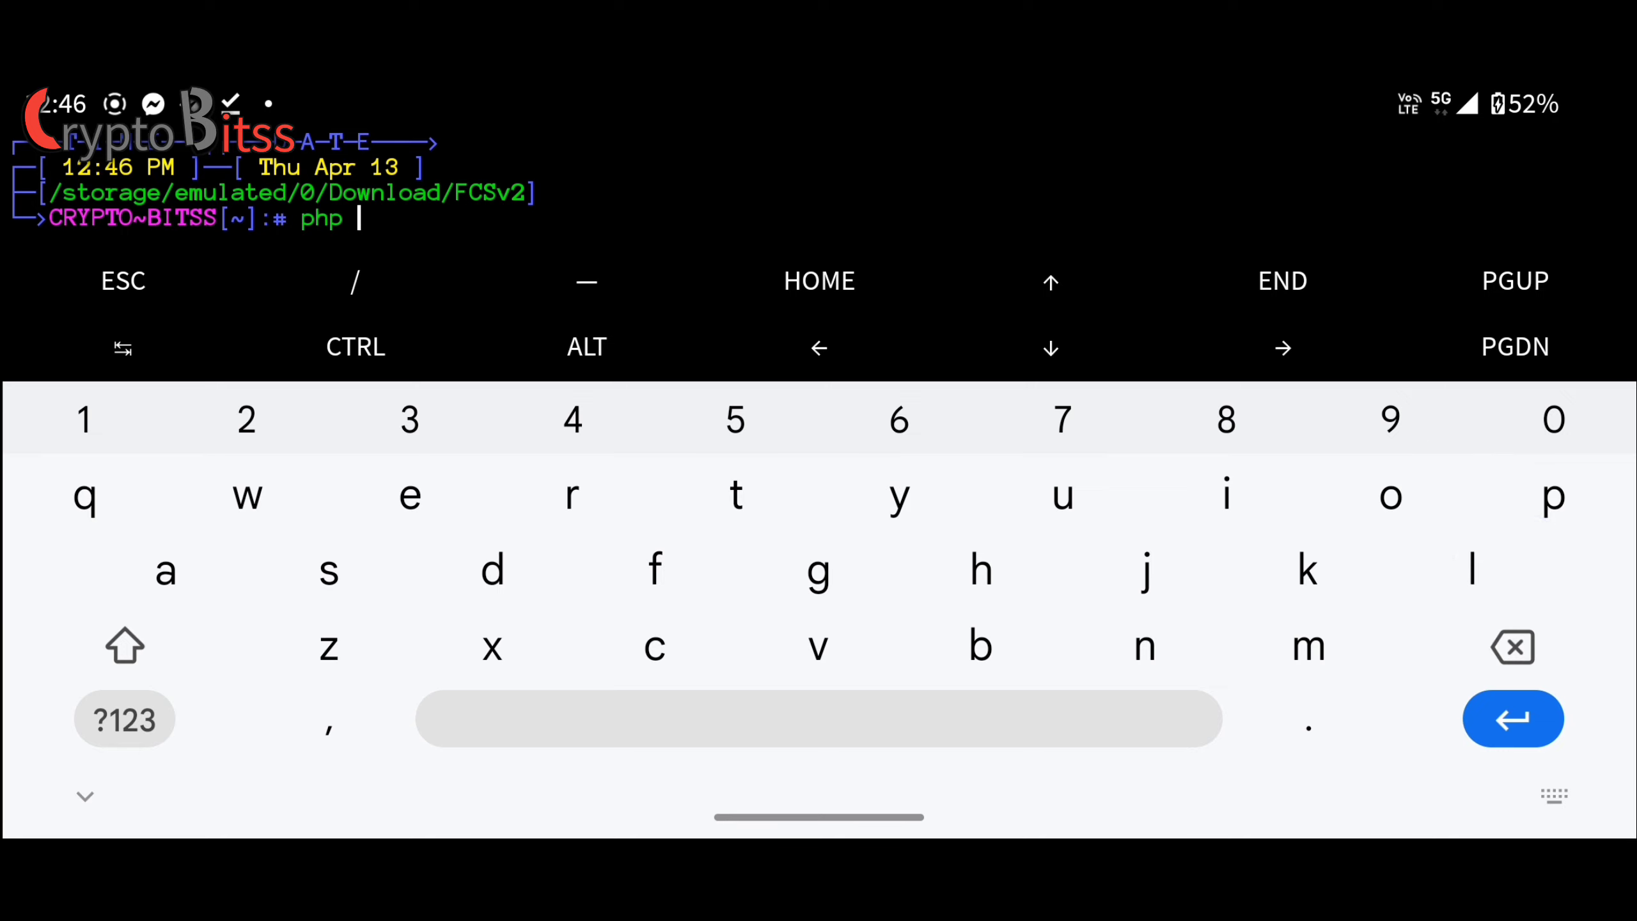
text(bot)
text(.lh)
key(BackSpace)
key(BackSpace)
text(p)
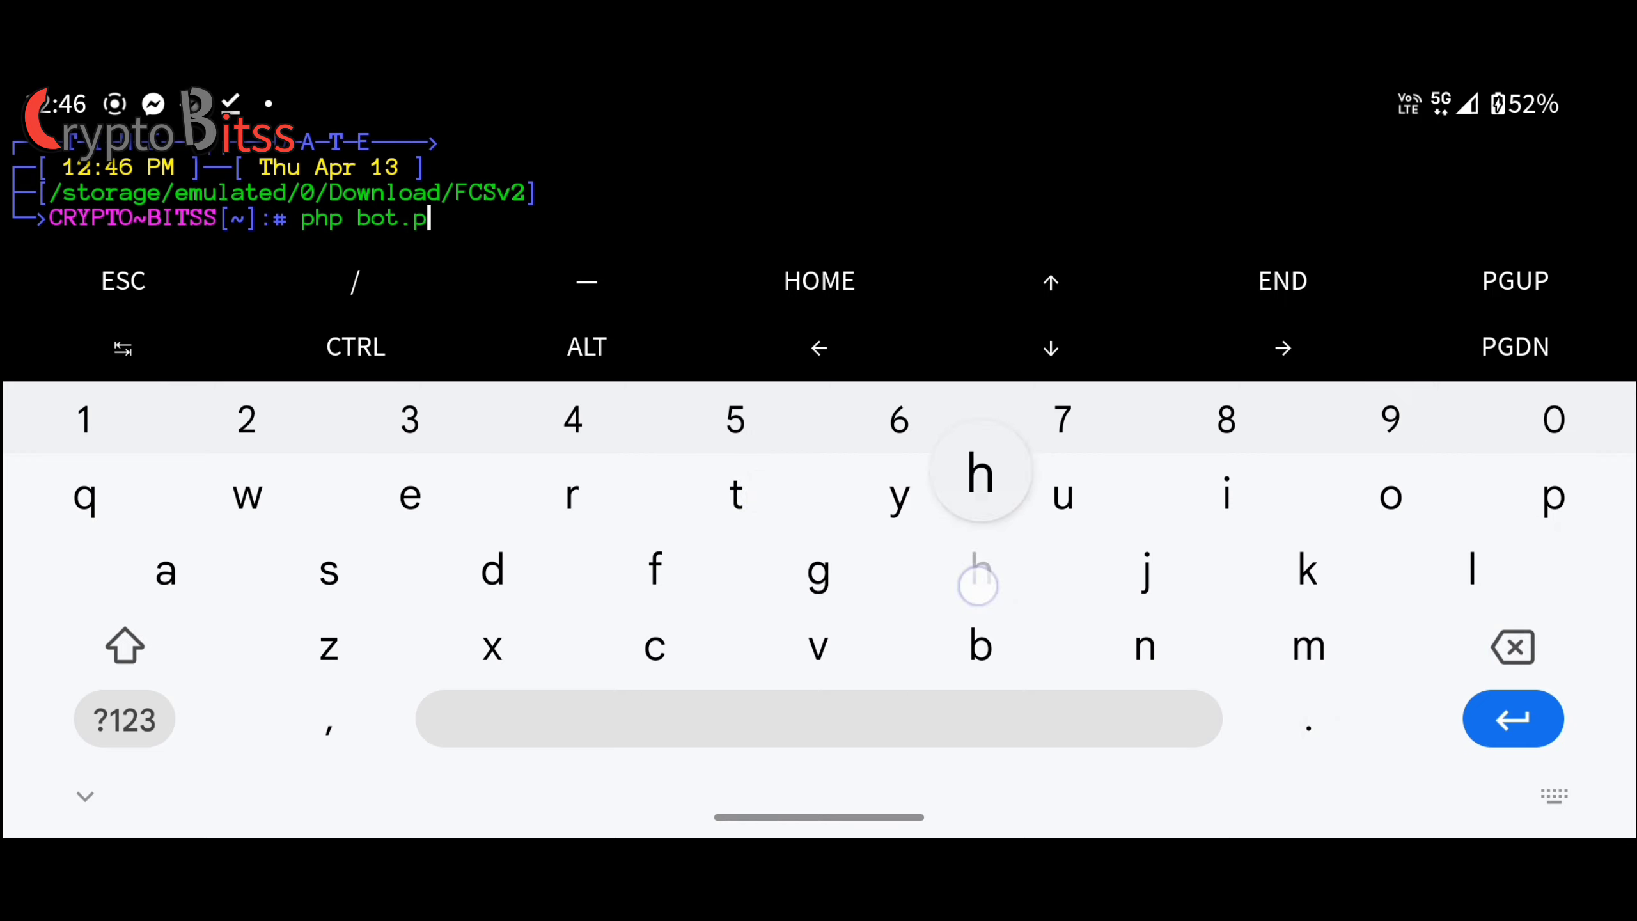
text(hp)
key(Return)
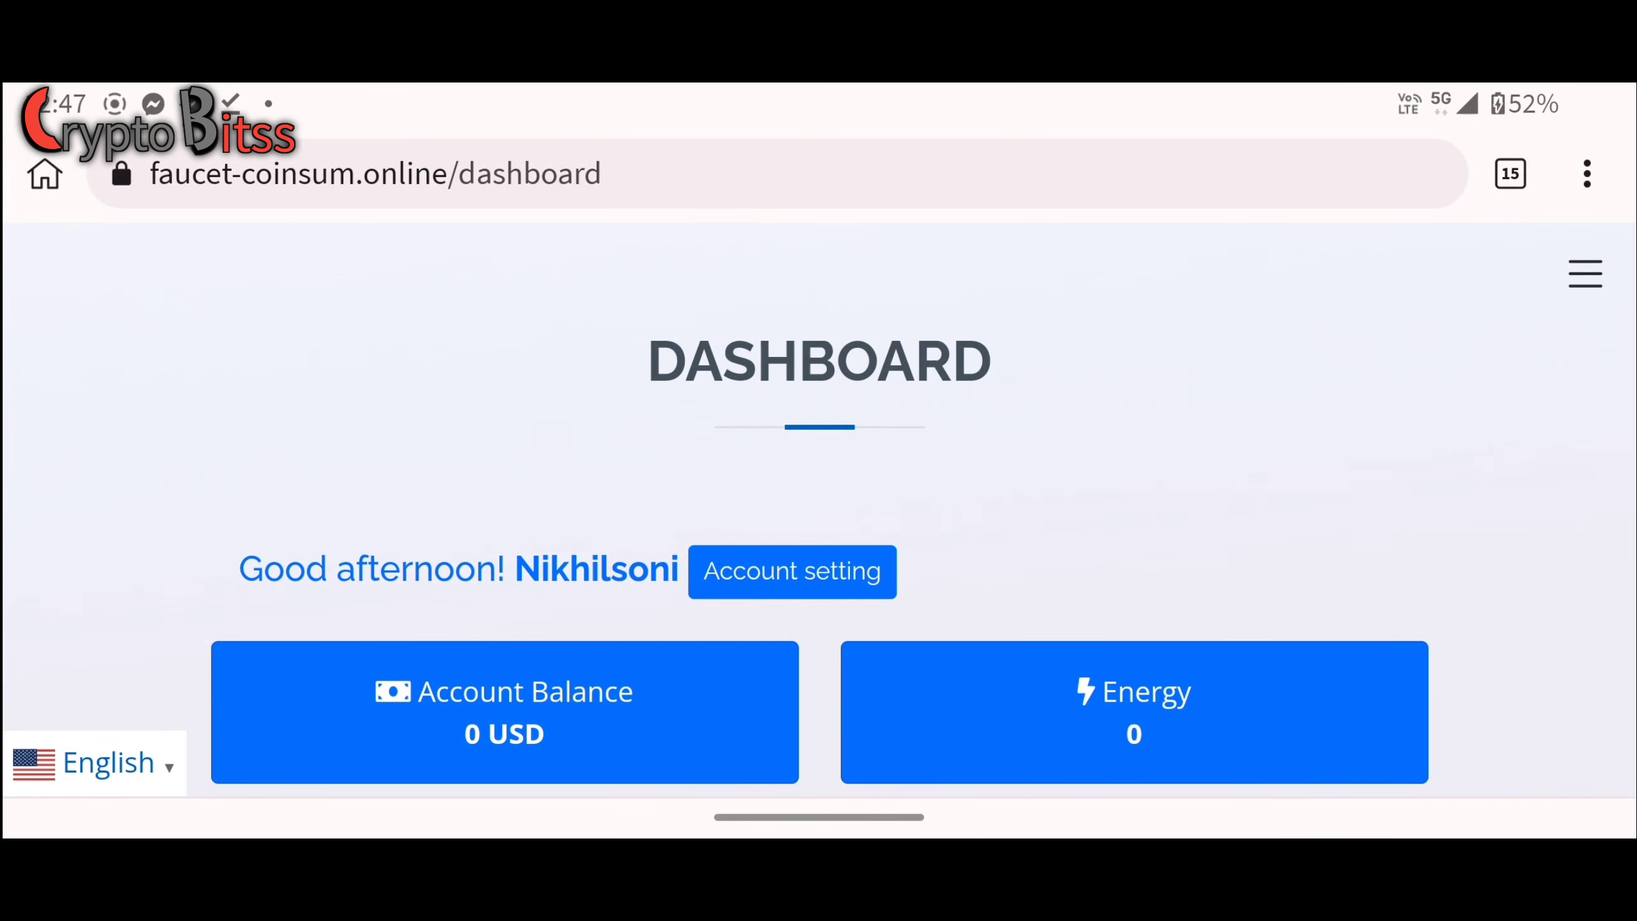
scroll(1246, 655, down, 5)
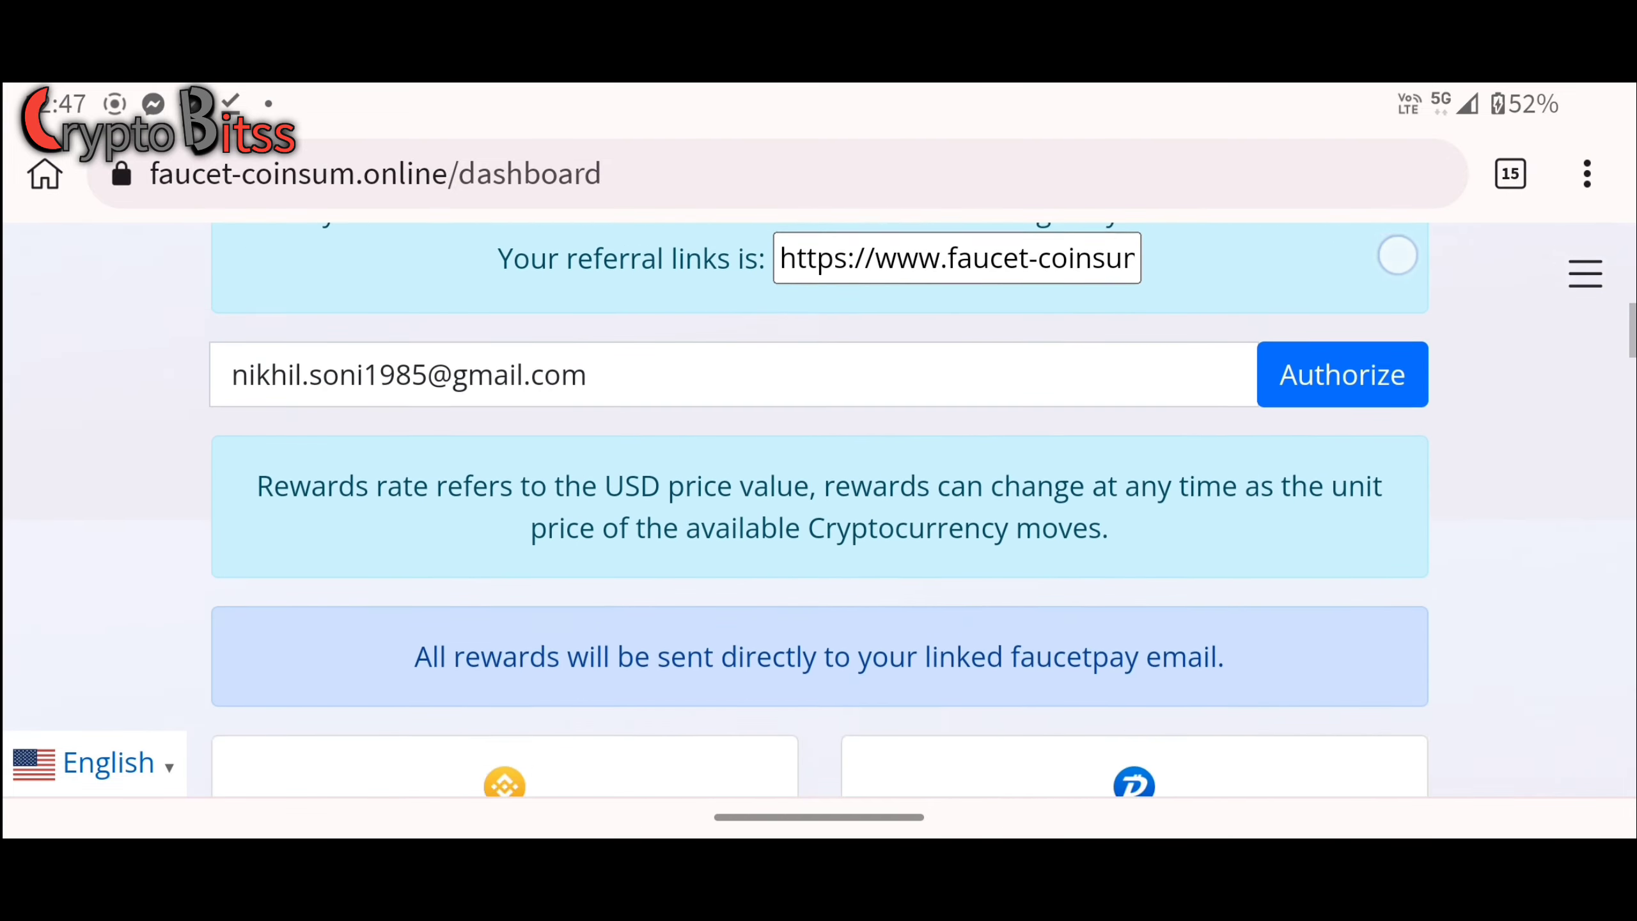
scroll(1206, 409, up, 3)
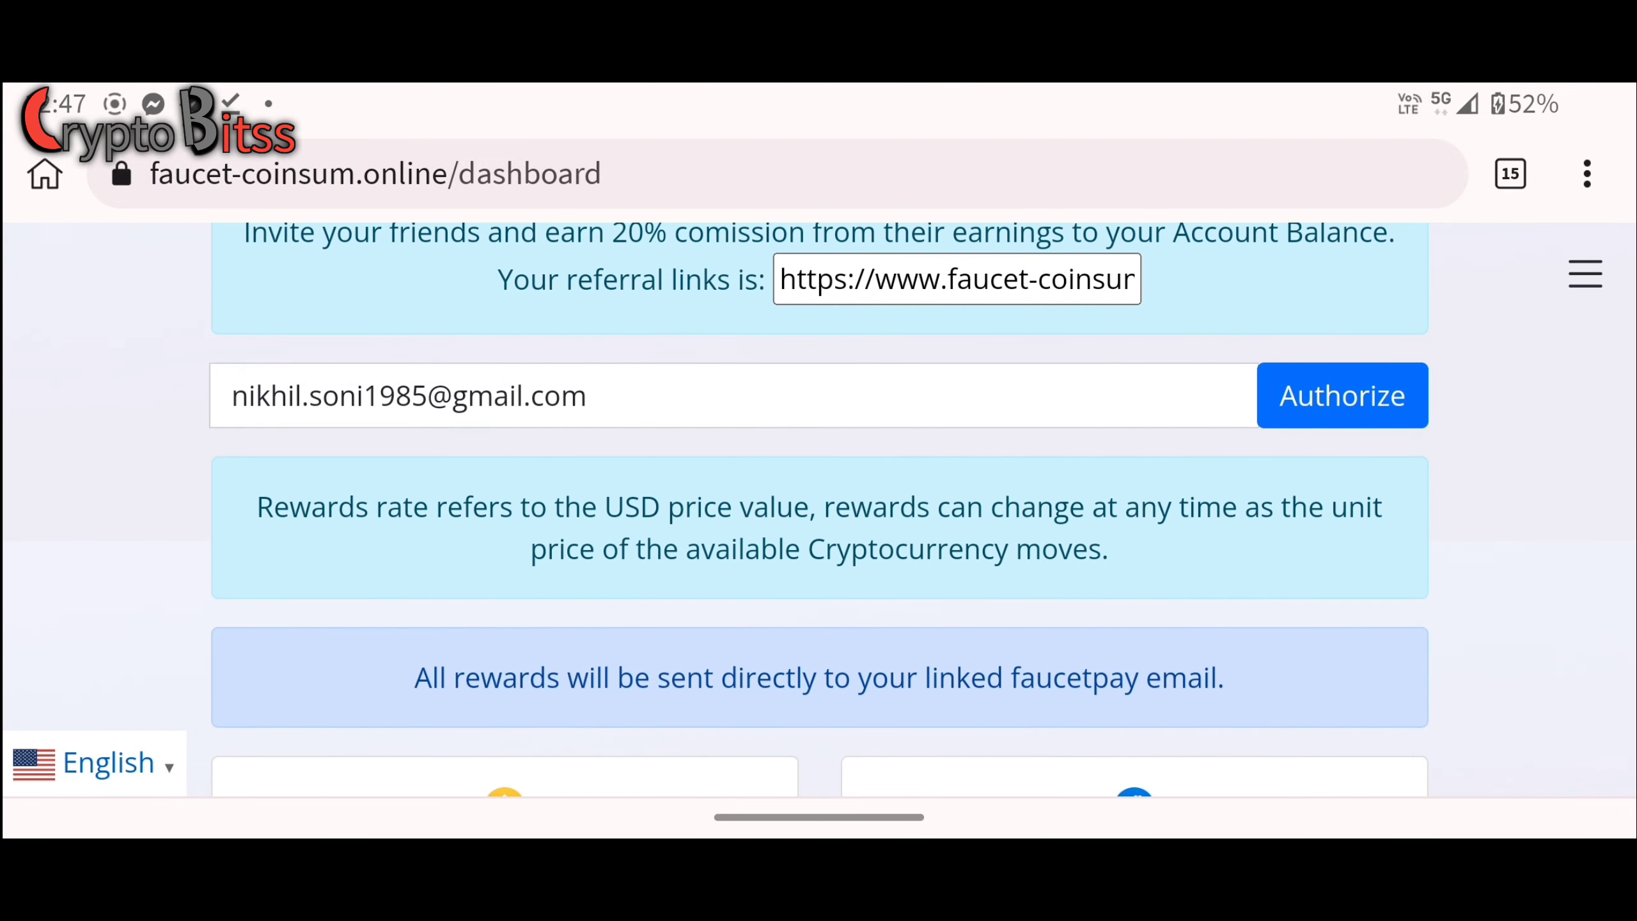
click(589, 396)
key(Escape)
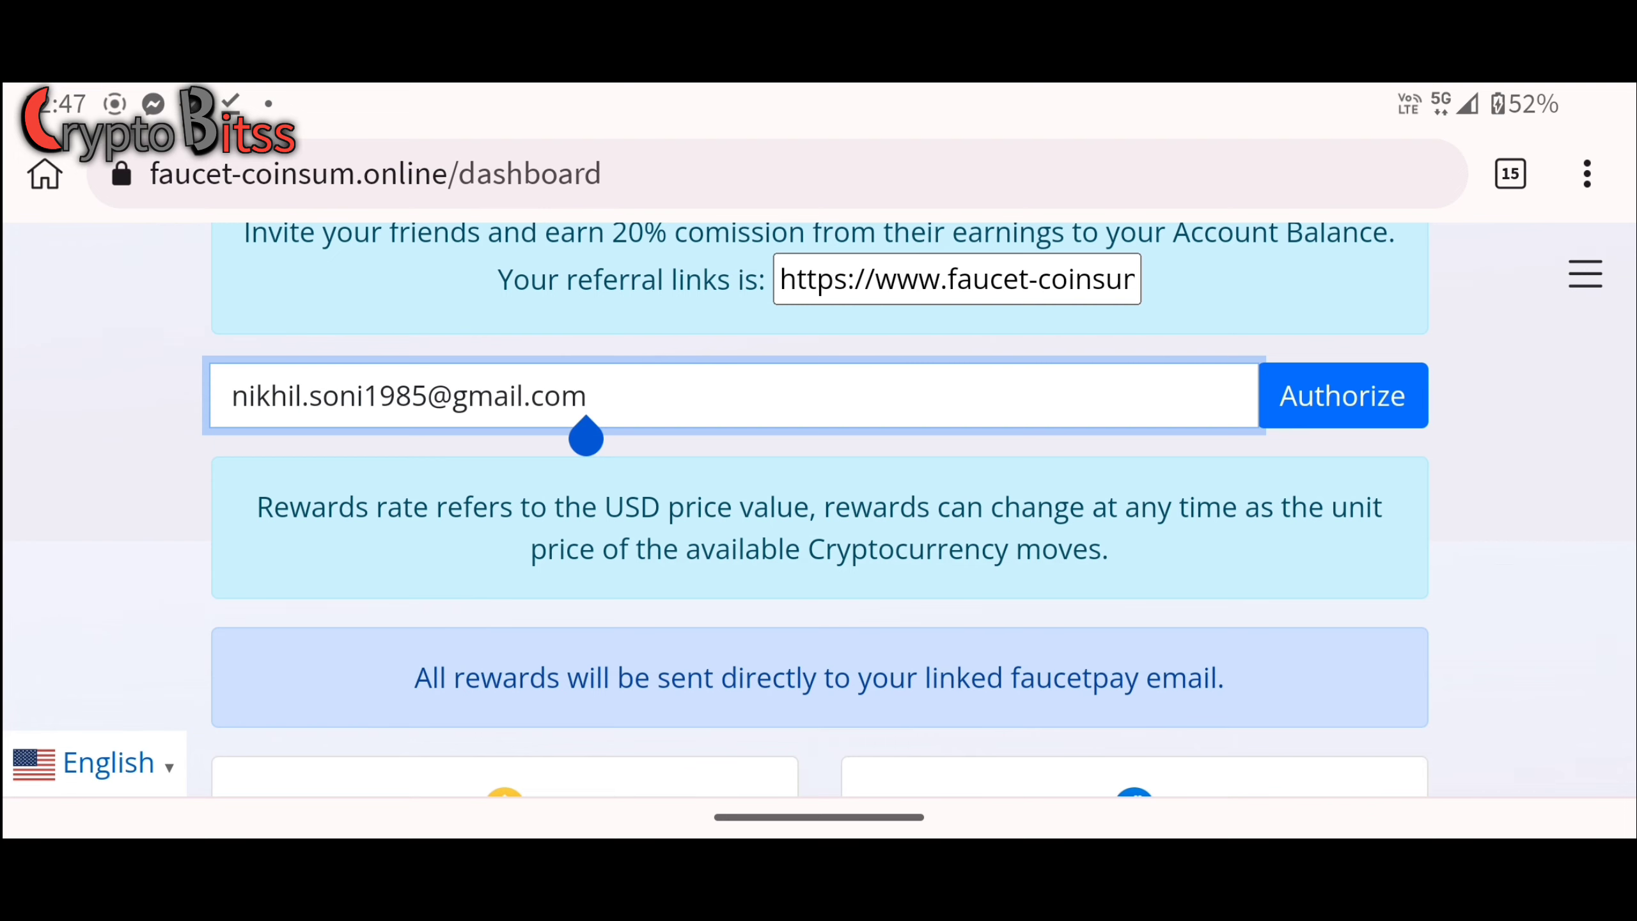
scroll(1240, 383, down, 3)
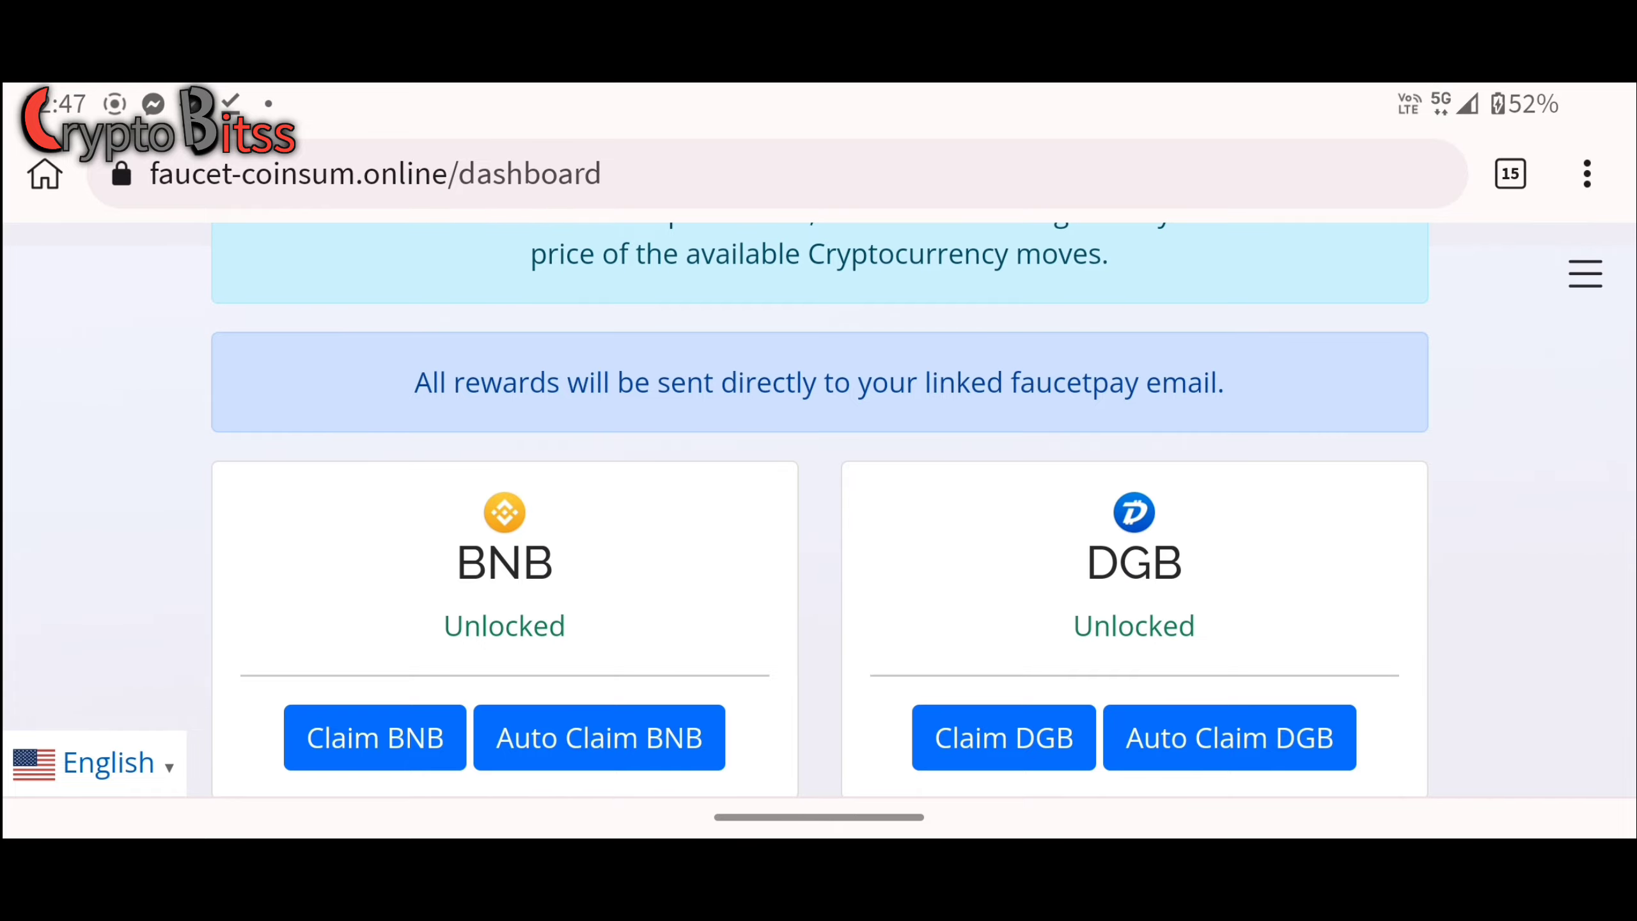
scroll(1349, 402, down, 3)
scroll(1429, 358, down, 4)
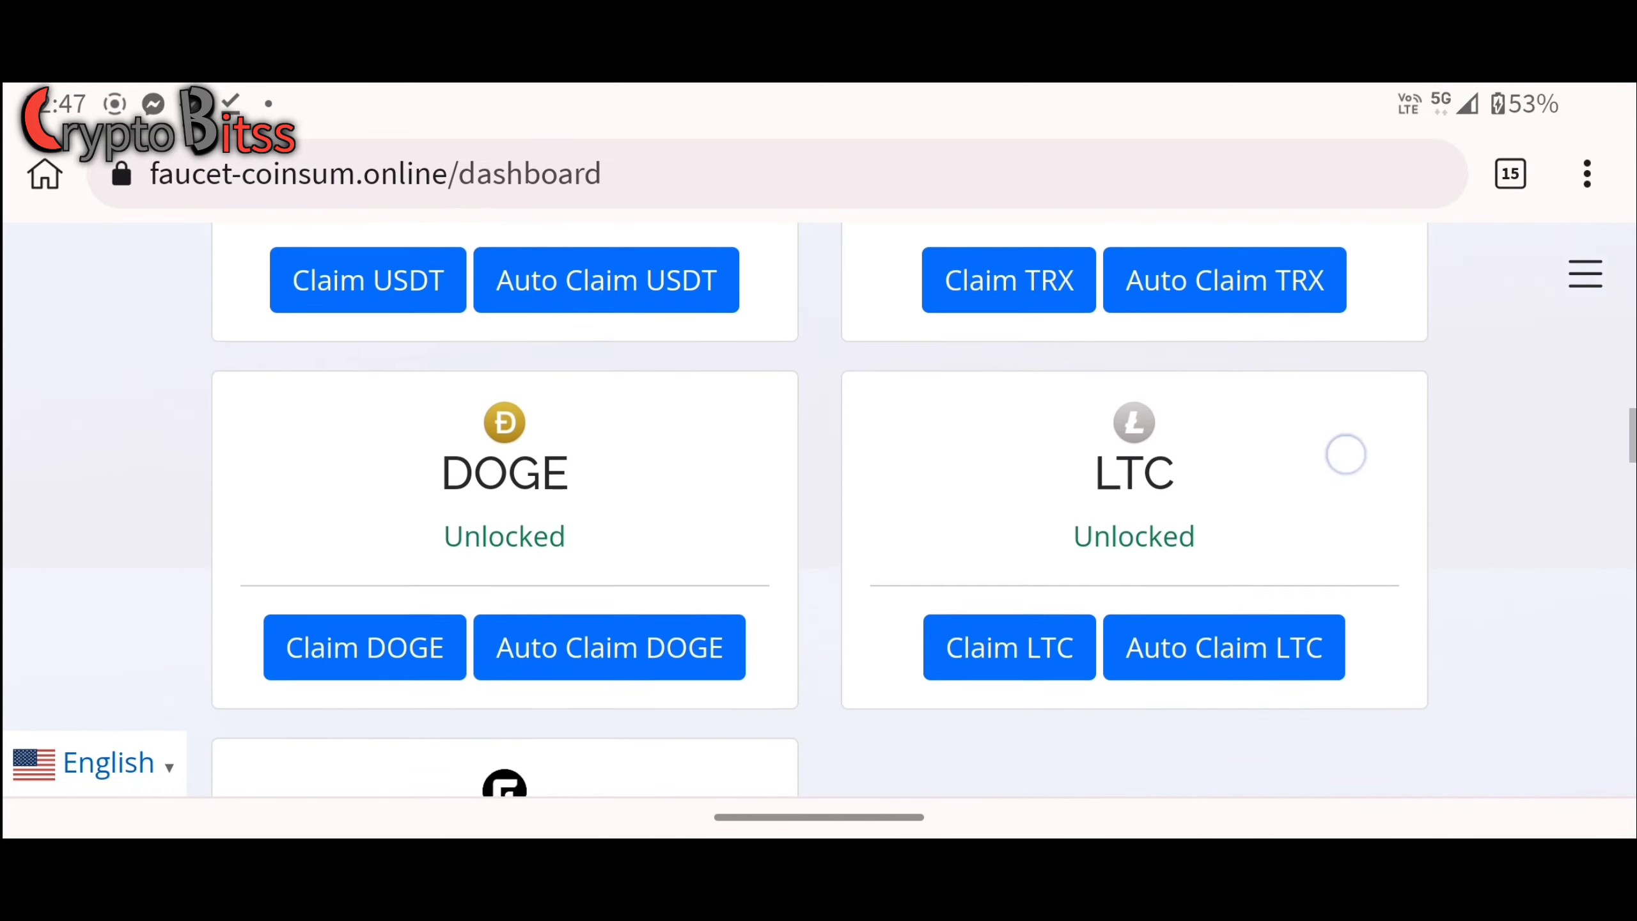
scroll(1346, 454, down, 2)
scroll(819, 513, up, 10)
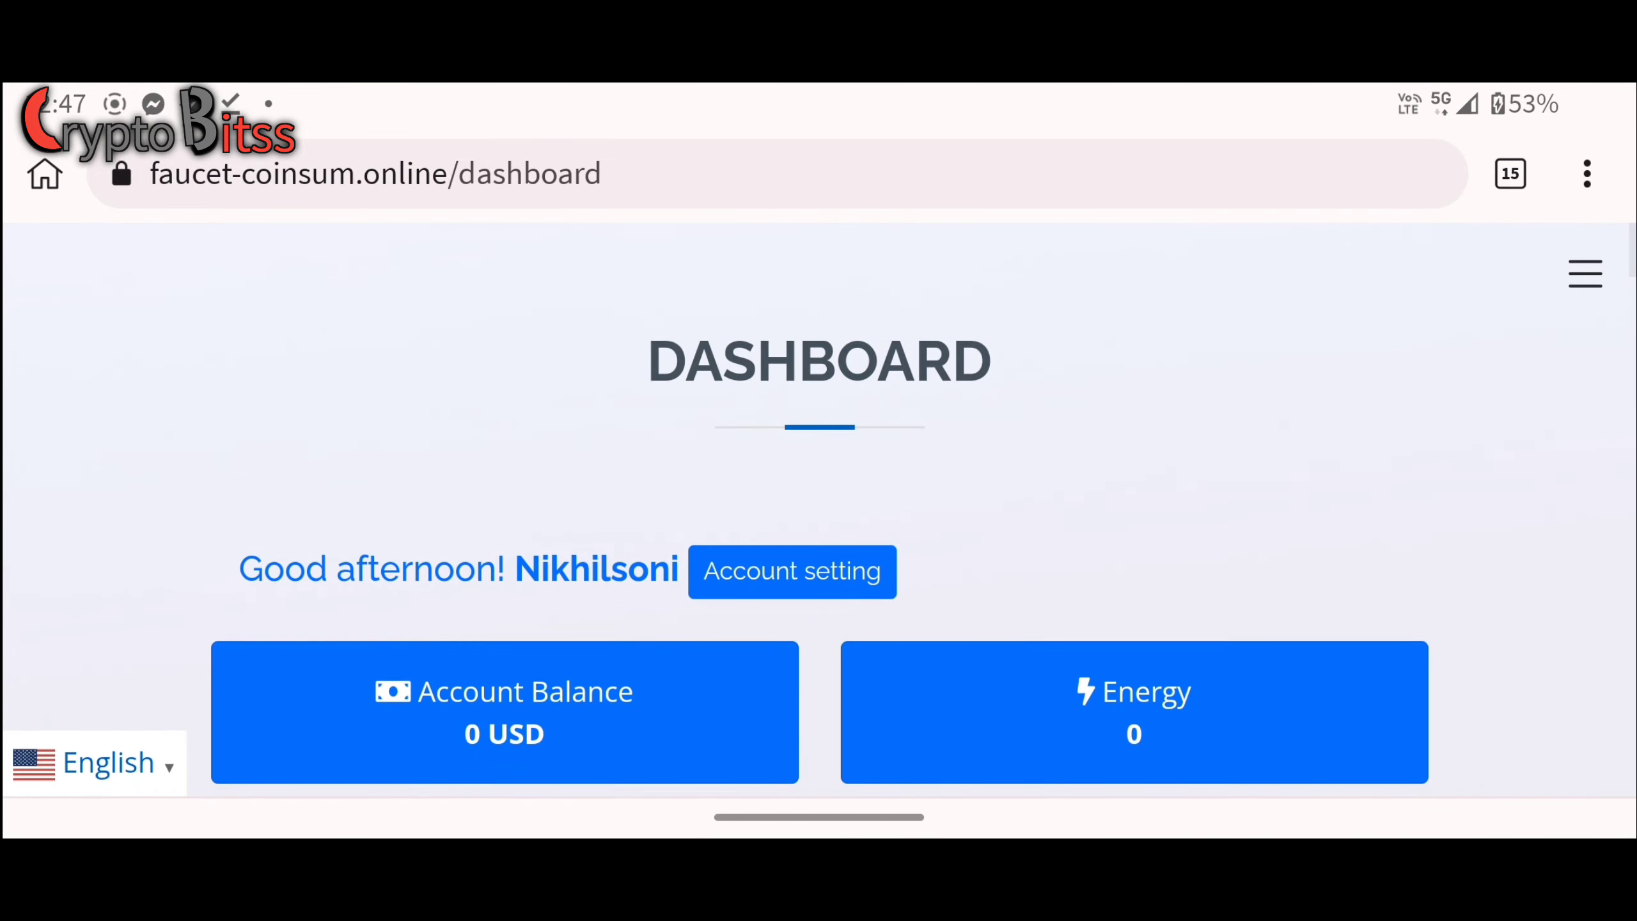
Step: Launch Developer tools from the Kiwi menu, then pull down to reload the Faucetcoin dashboard
click(1586, 173)
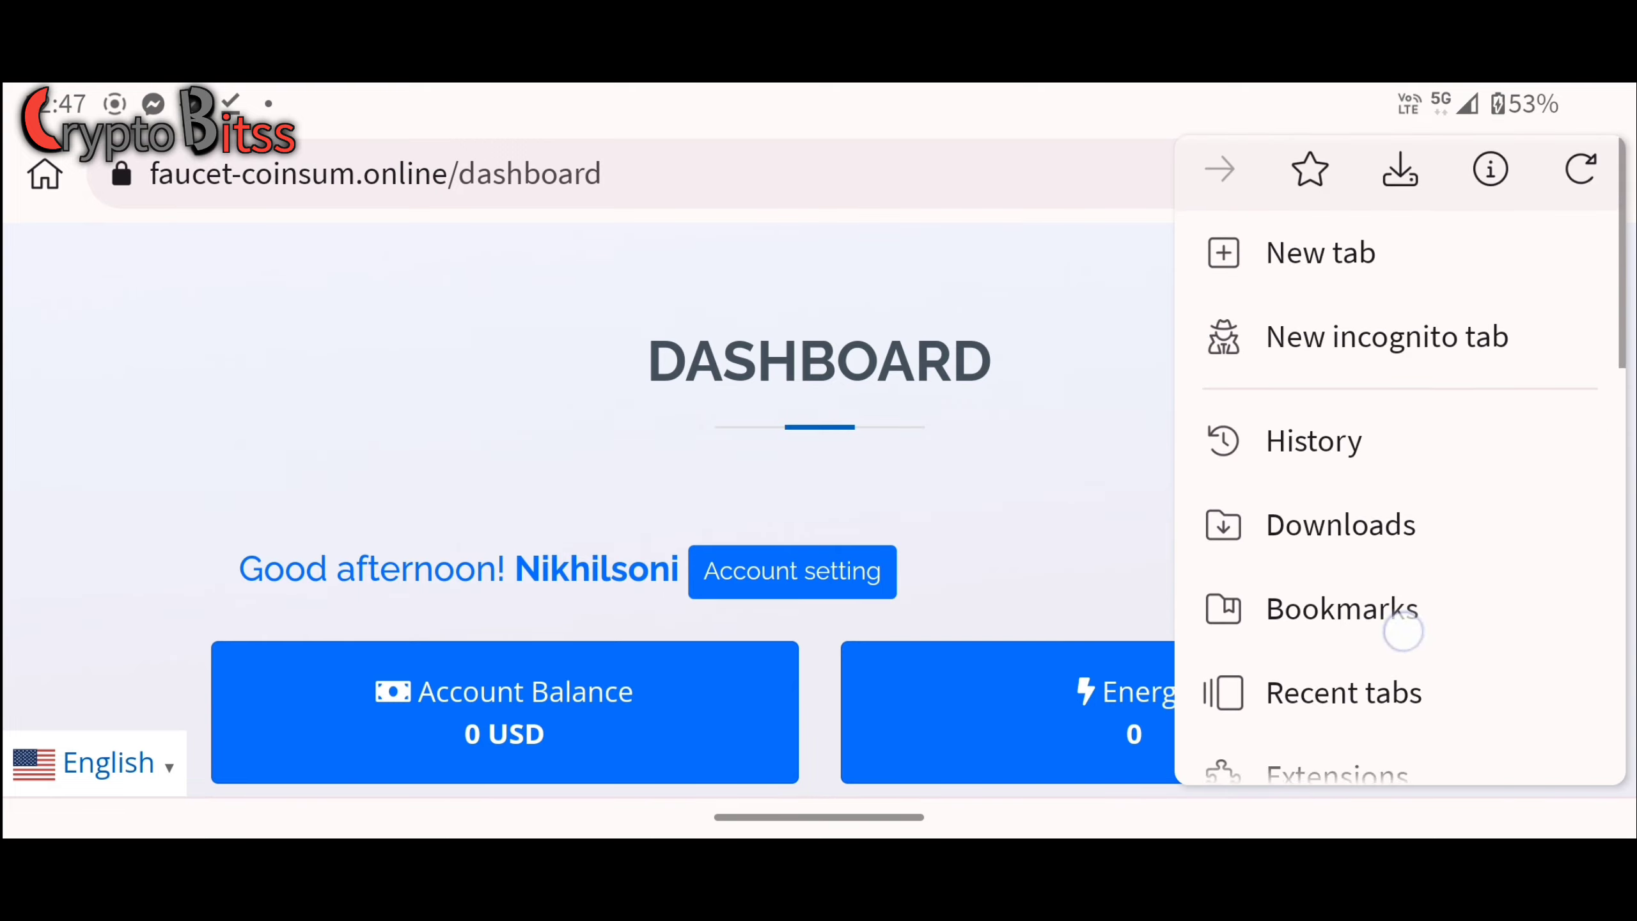
drag(1403, 629, 1521, 168)
drag(1506, 305, 1507, 209)
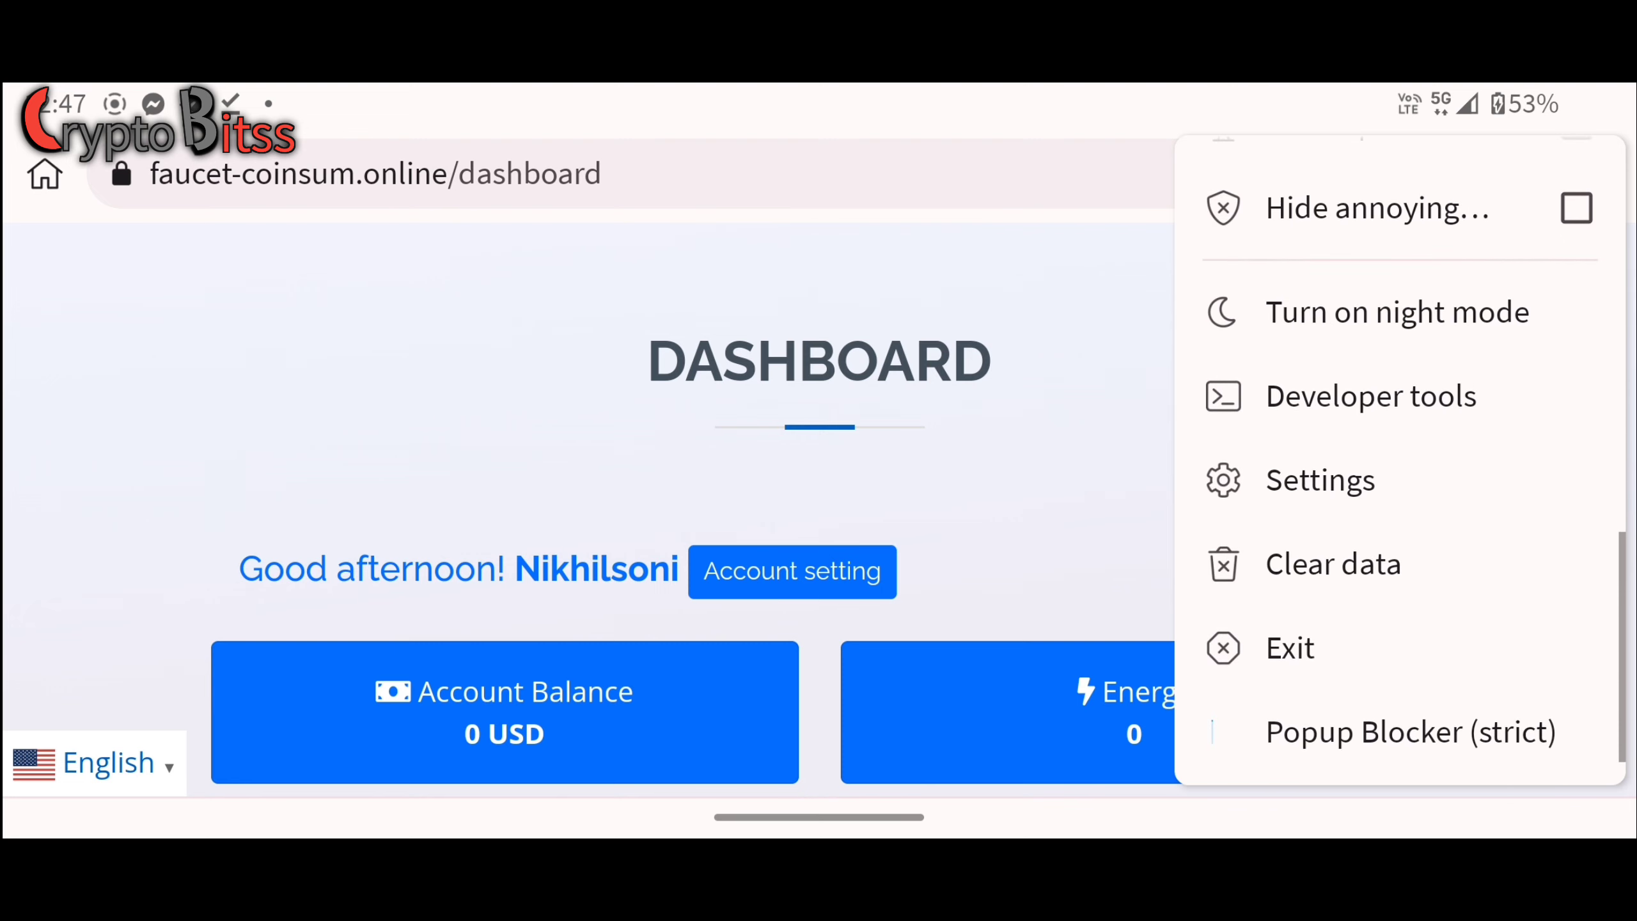
key(Escape)
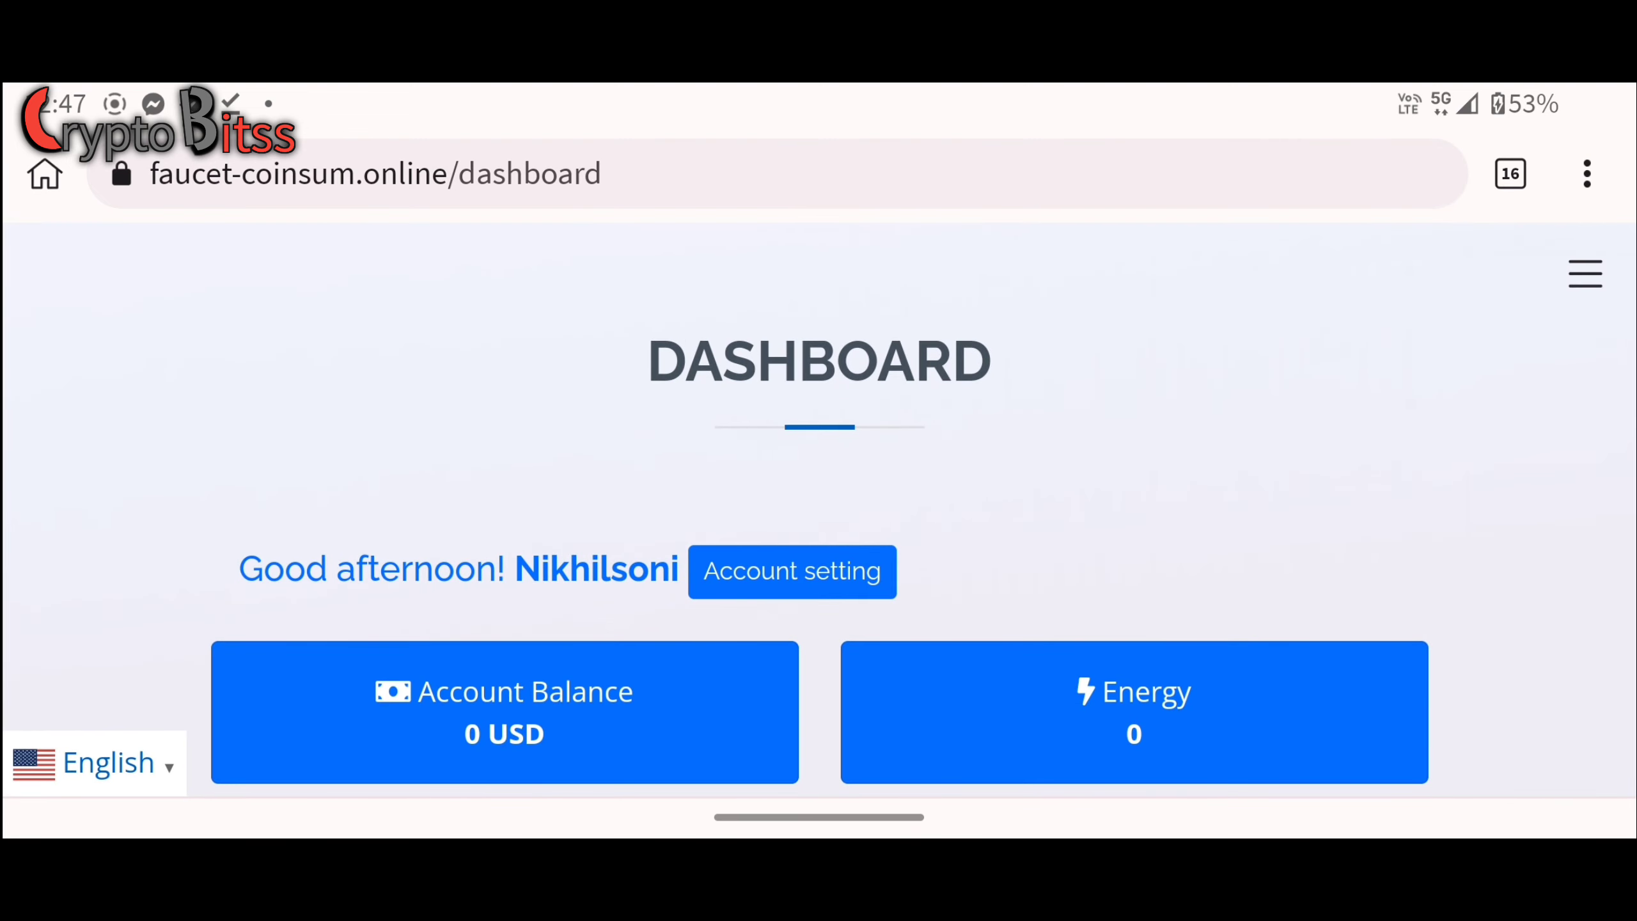
drag(1108, 335, 1067, 672)
Step: Switch to the DevTools tab and open the headers of the dashboard document request
click(1510, 173)
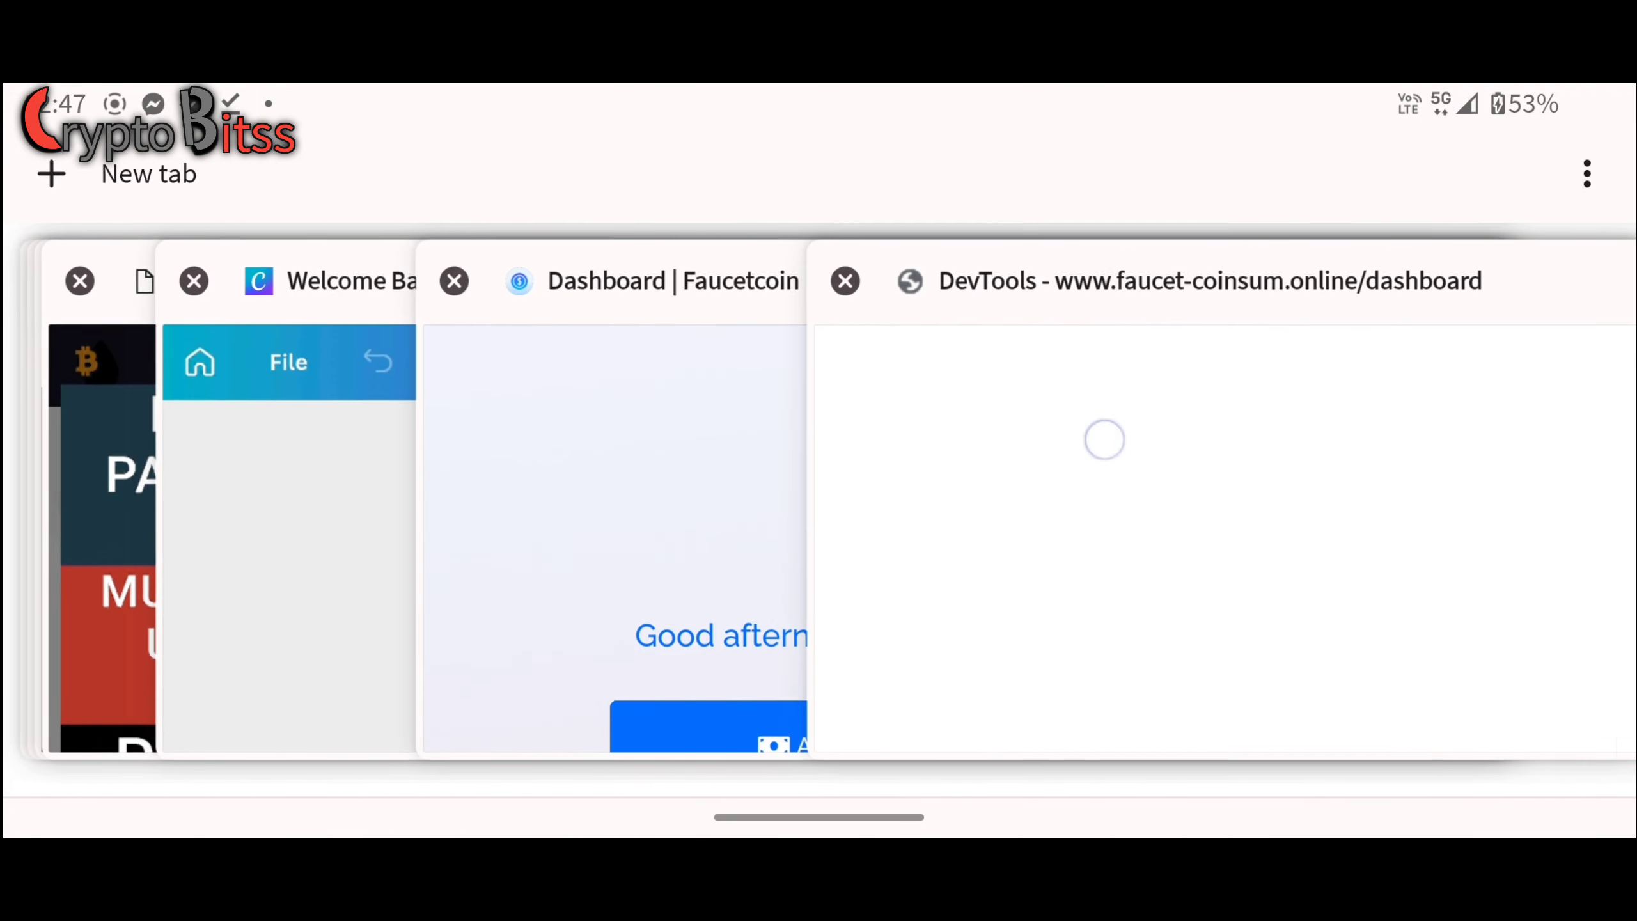
drag(1152, 550, 640, 550)
click(1043, 559)
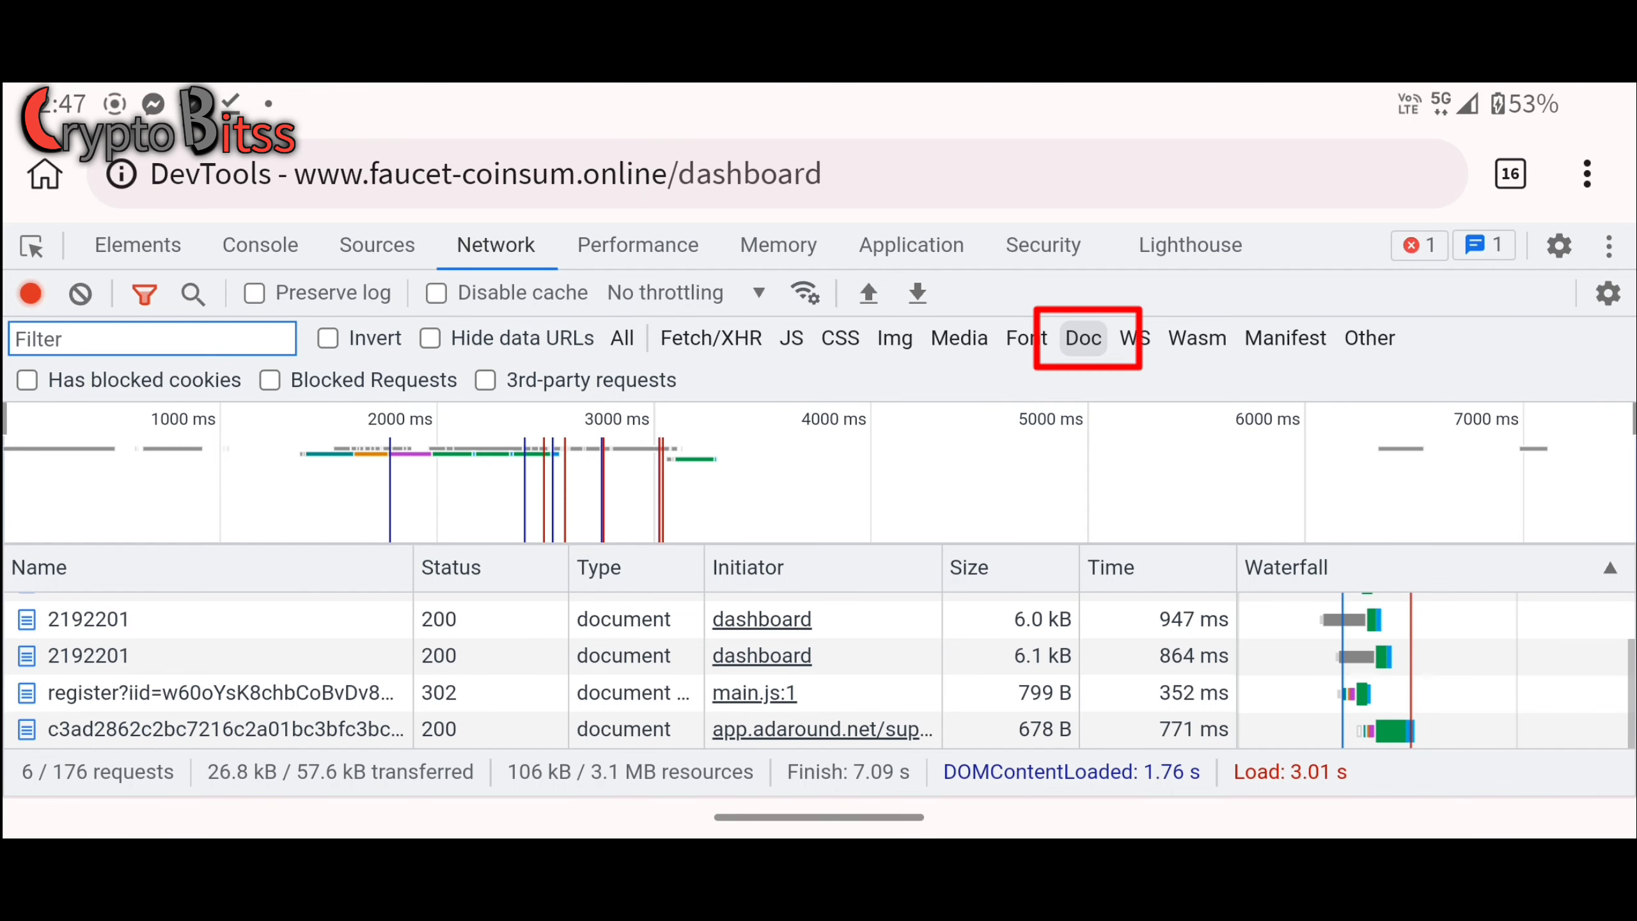
click(151, 337)
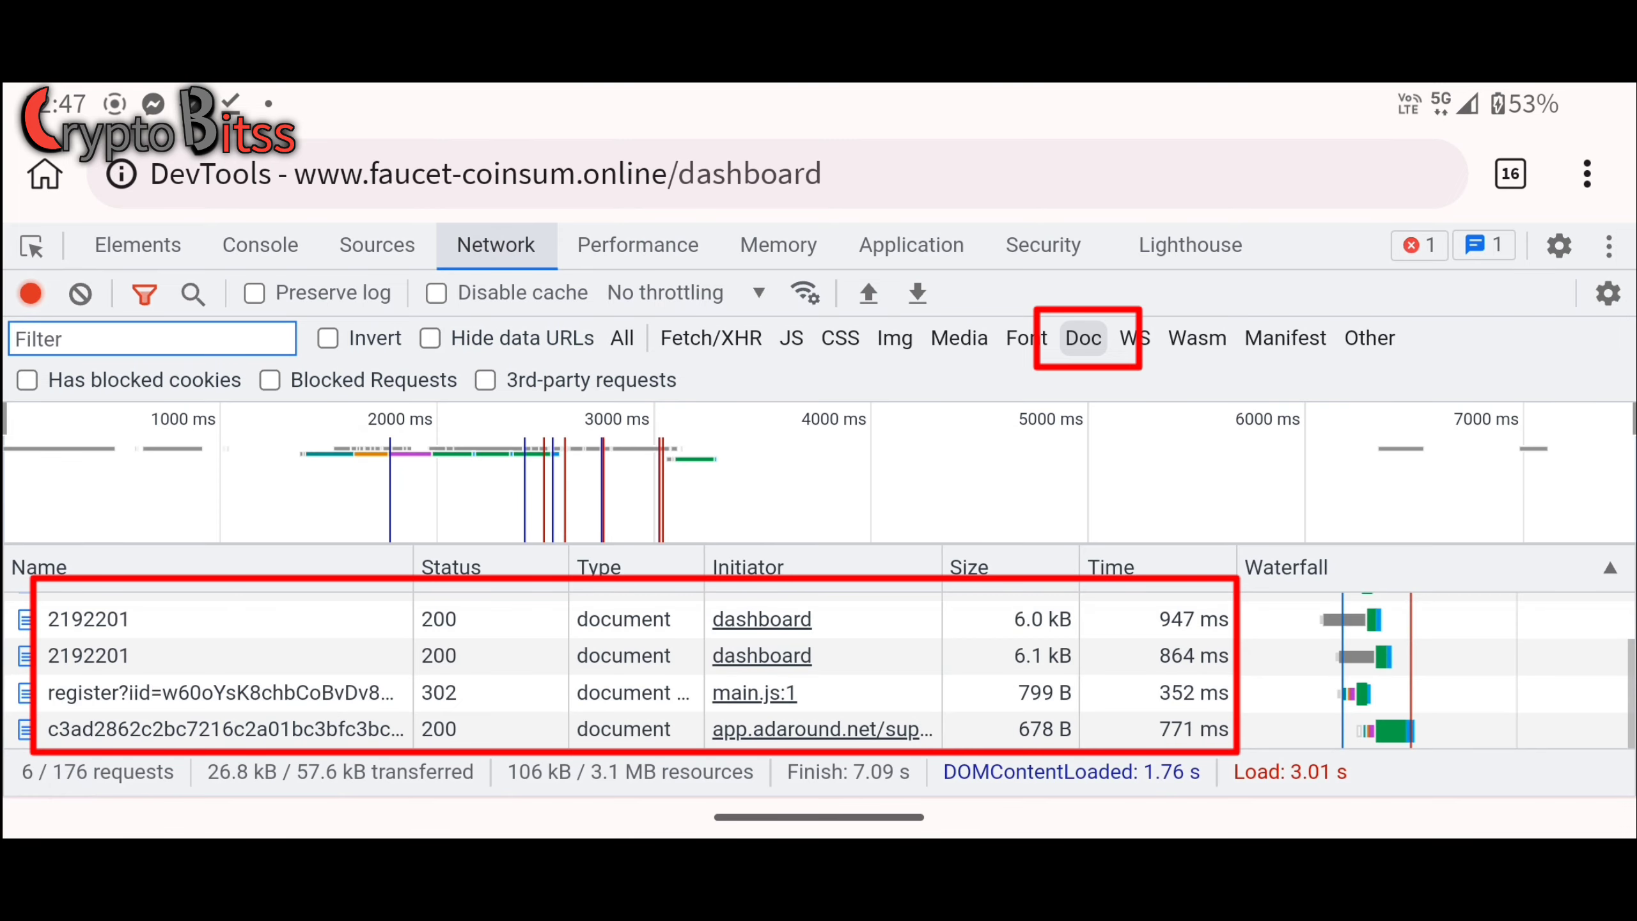
click(1083, 339)
scroll(142, 612, up, 2)
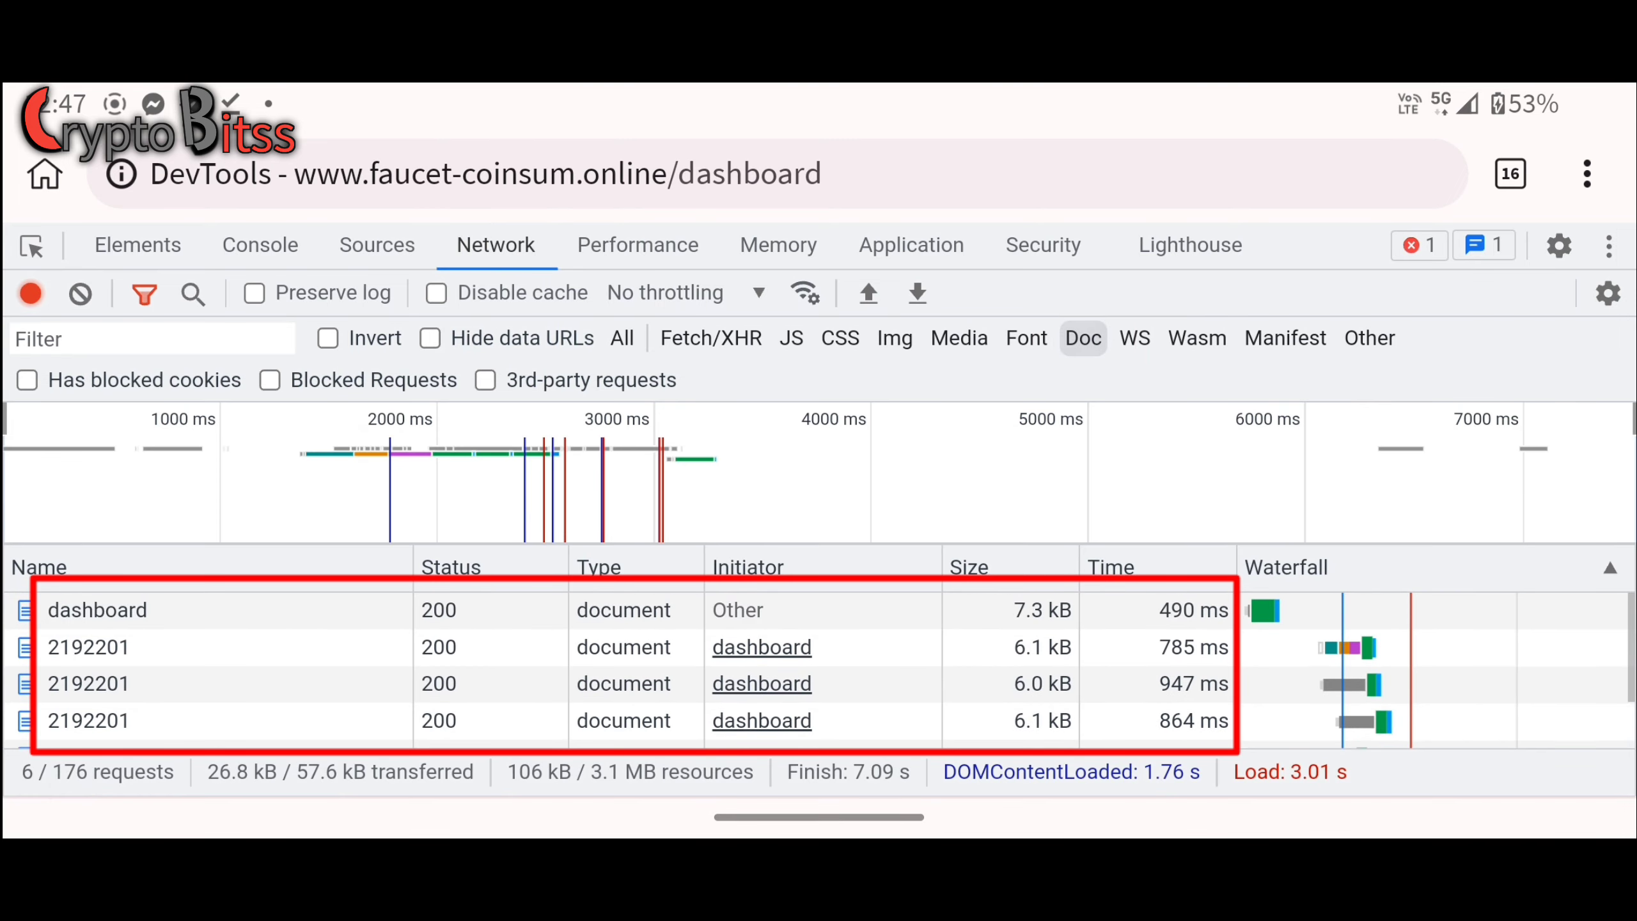
click(98, 611)
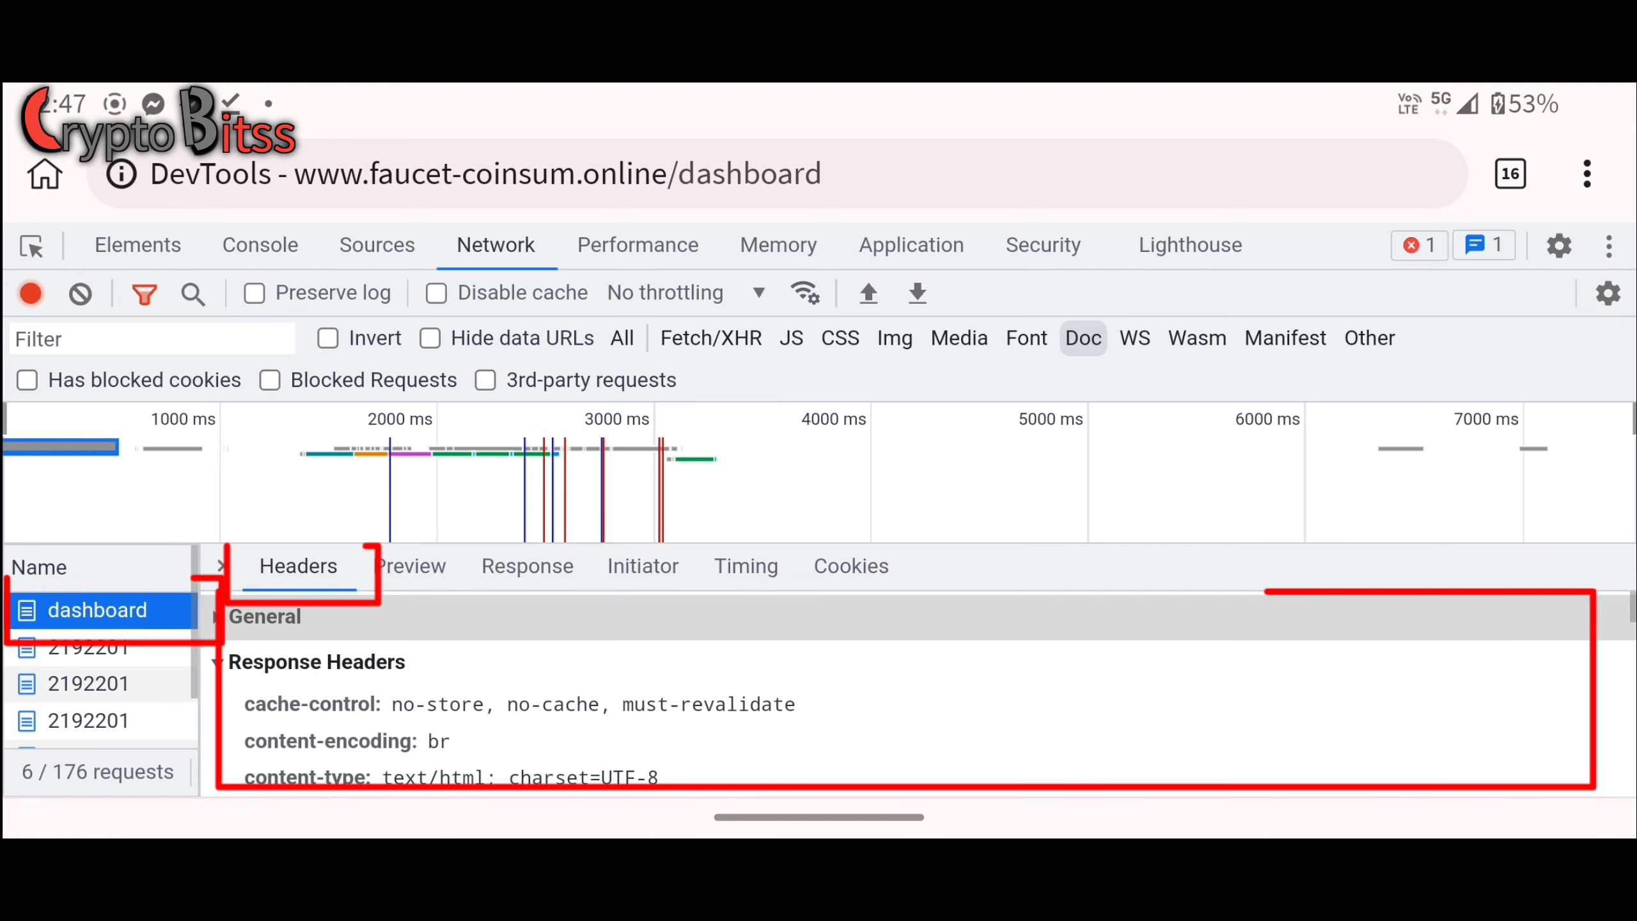
scroll(896, 691, down, 3)
scroll(896, 691, down, 5)
scroll(895, 692, down, 3)
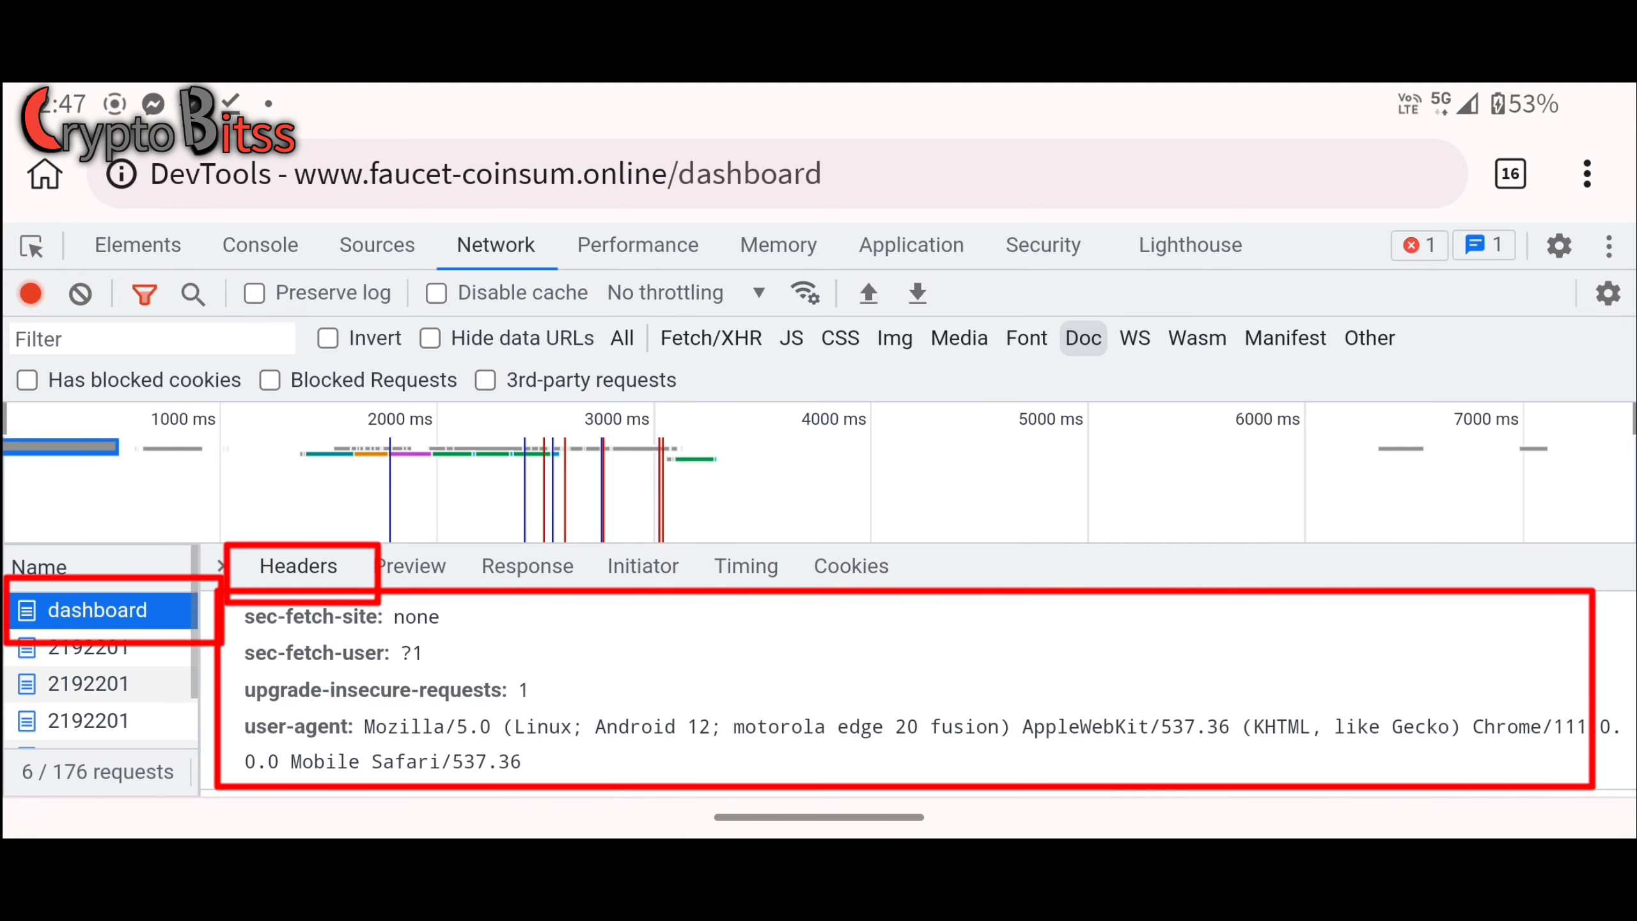
Step: Copy the dashboard request's full user-agent header value and return to Termux
click(1087, 742)
click(1083, 729)
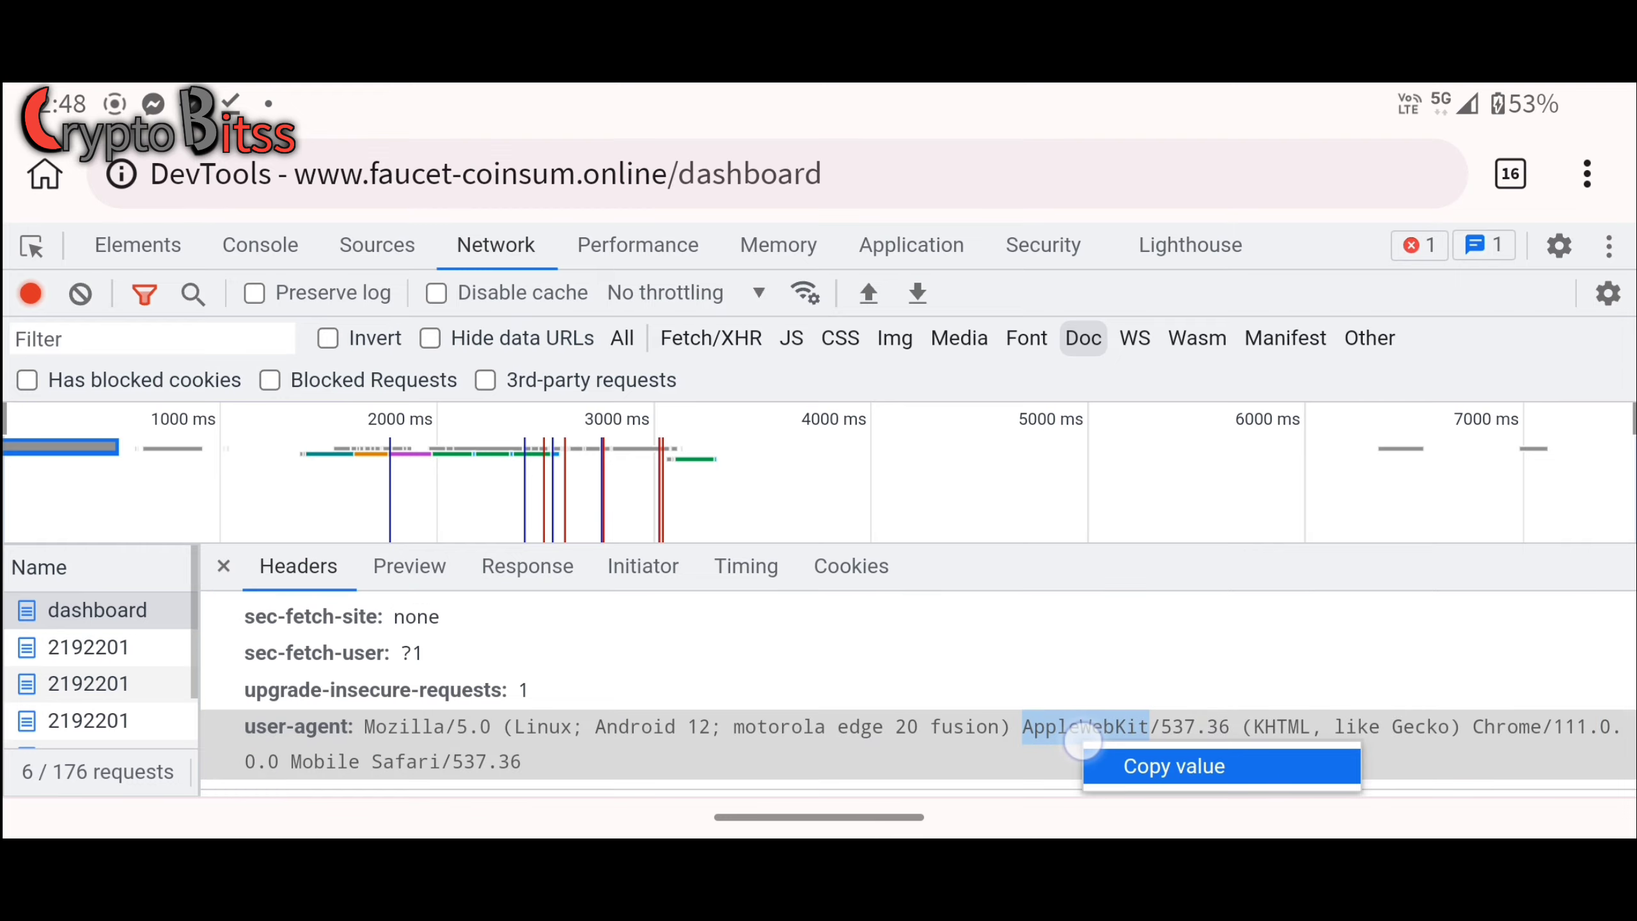
click(1177, 764)
drag(819, 816, 1406, 816)
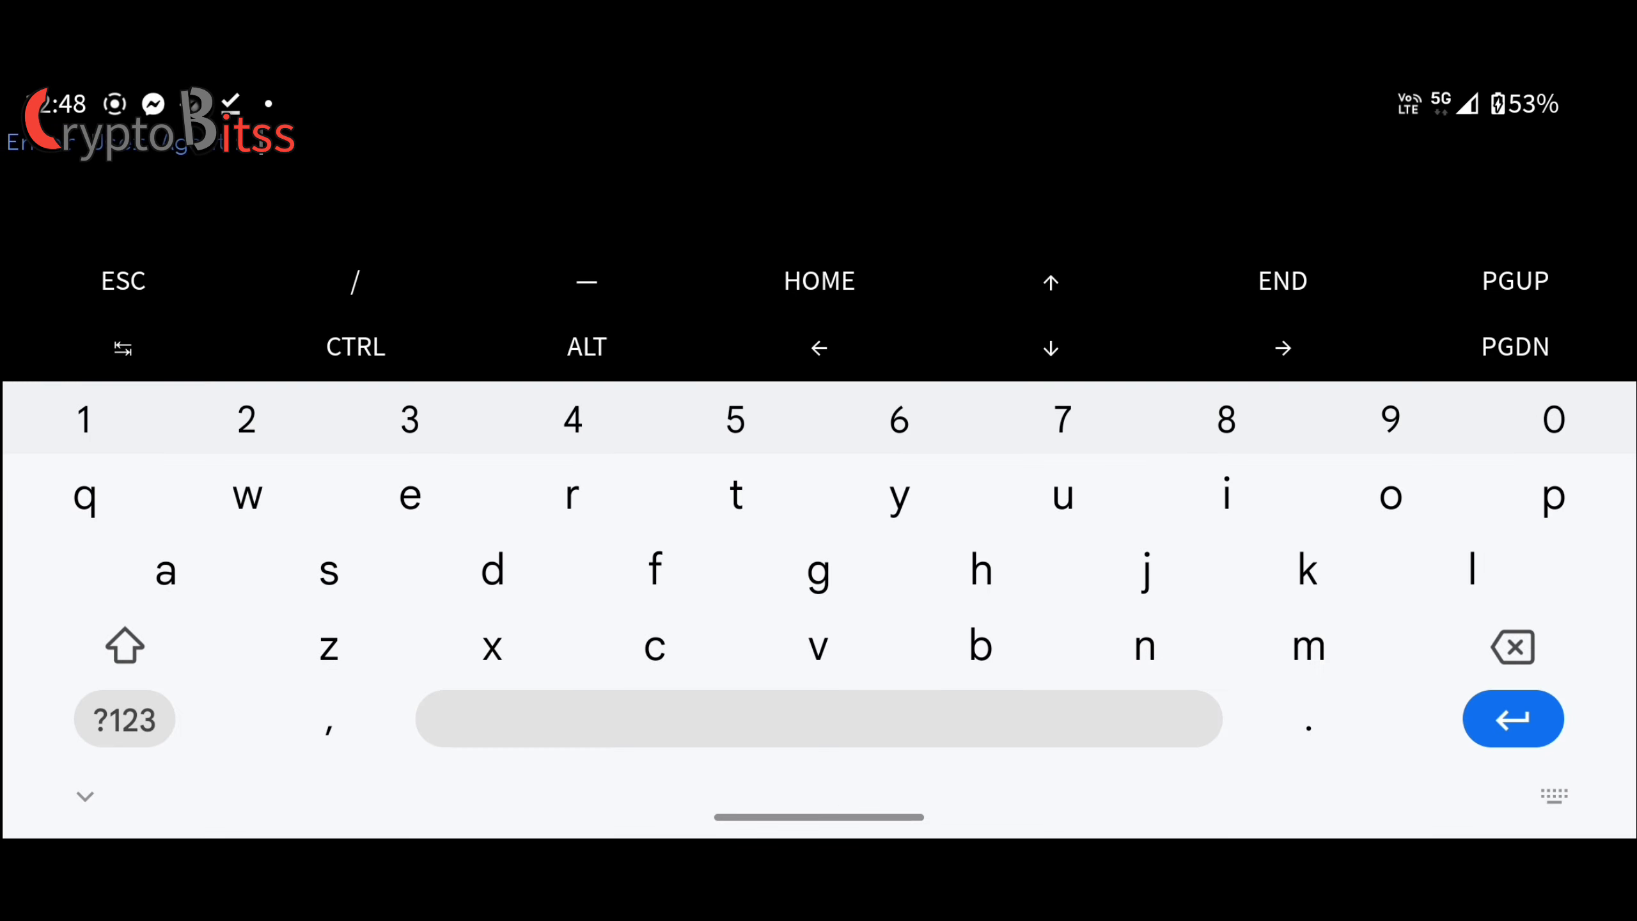
Step: Paste and submit the copied user-agent at the bot prompt, then bring back the browser DevTools
click(1015, 481)
click(1002, 414)
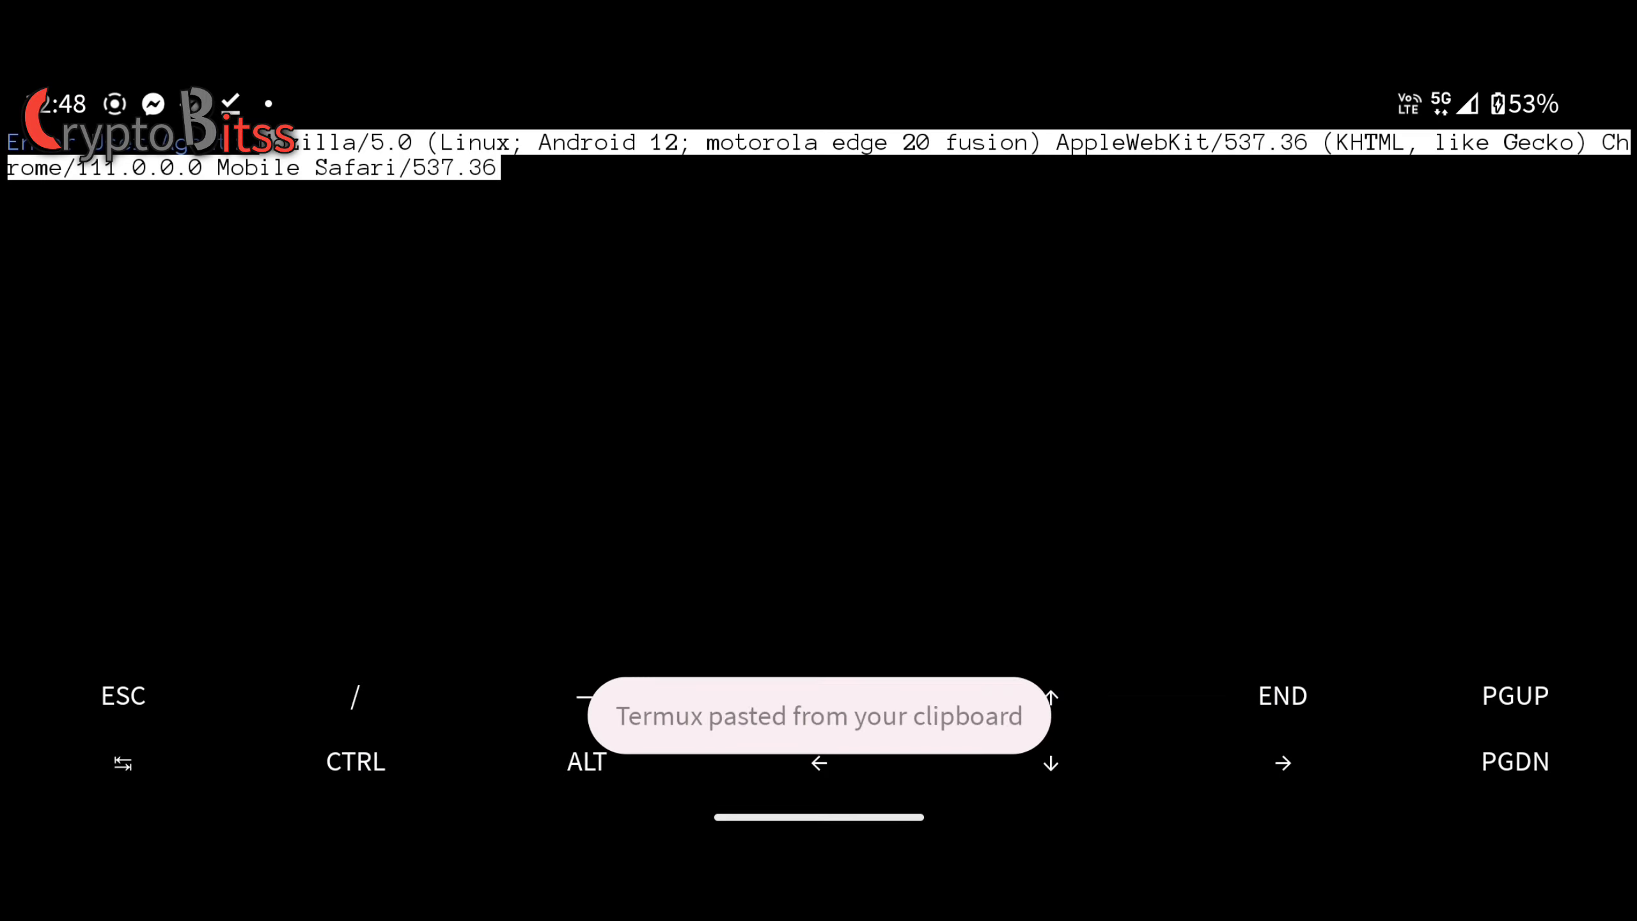
key(Return)
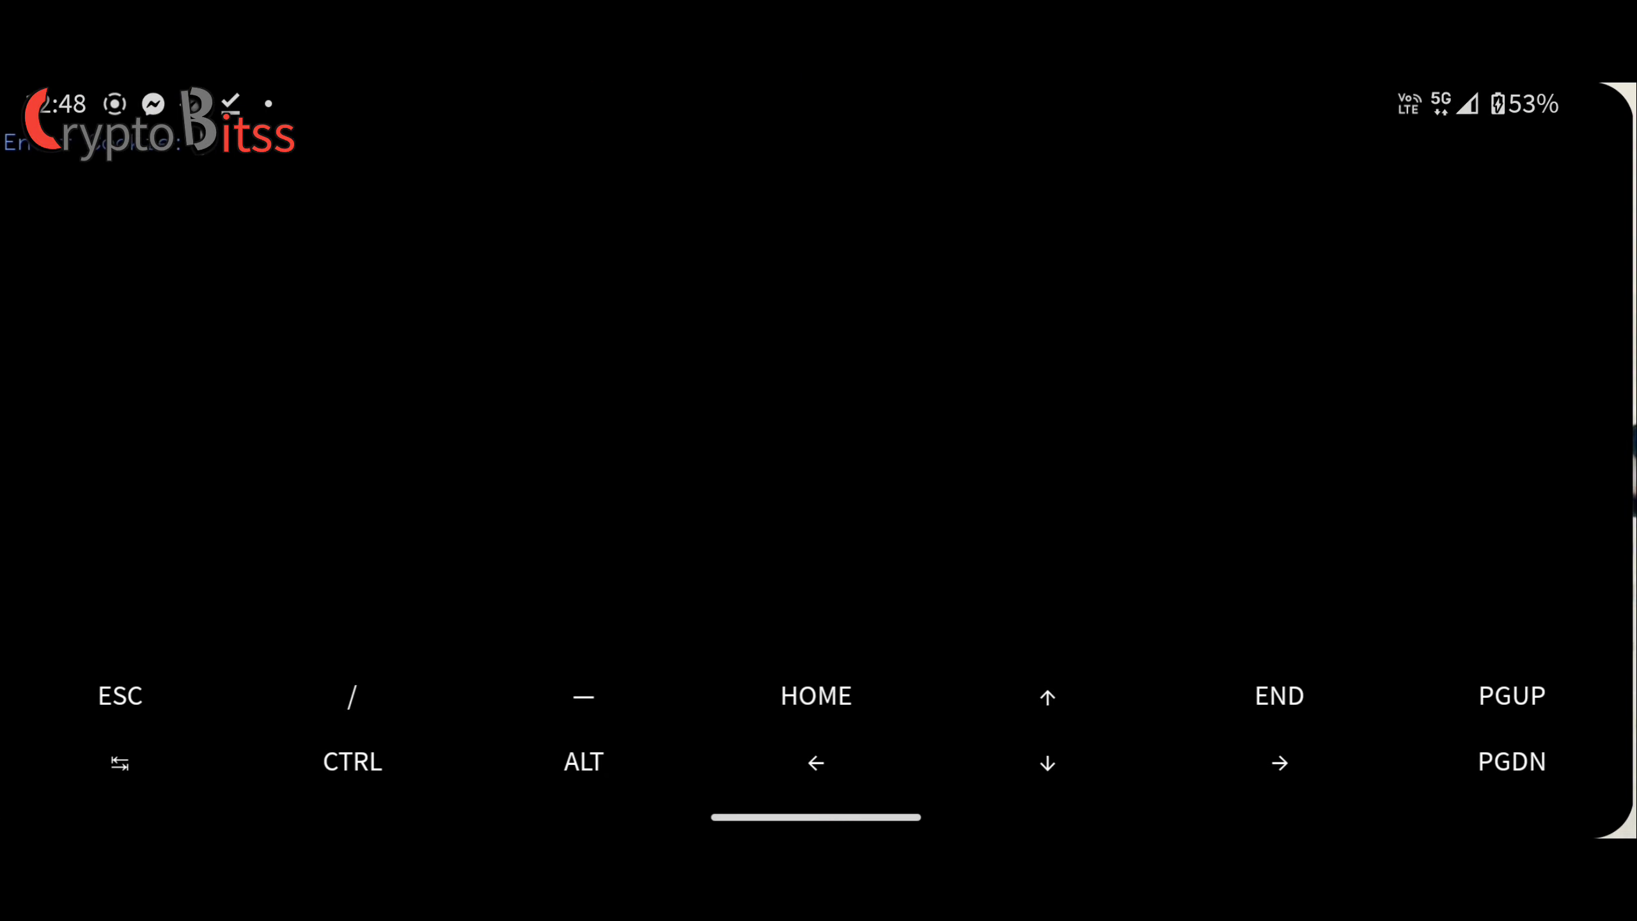
drag(819, 817, 820, 513)
drag(1151, 548, 1361, 548)
Step: Copy the cookie header value from the dashboard request's DevTools headers, then return to Termux
click(1071, 547)
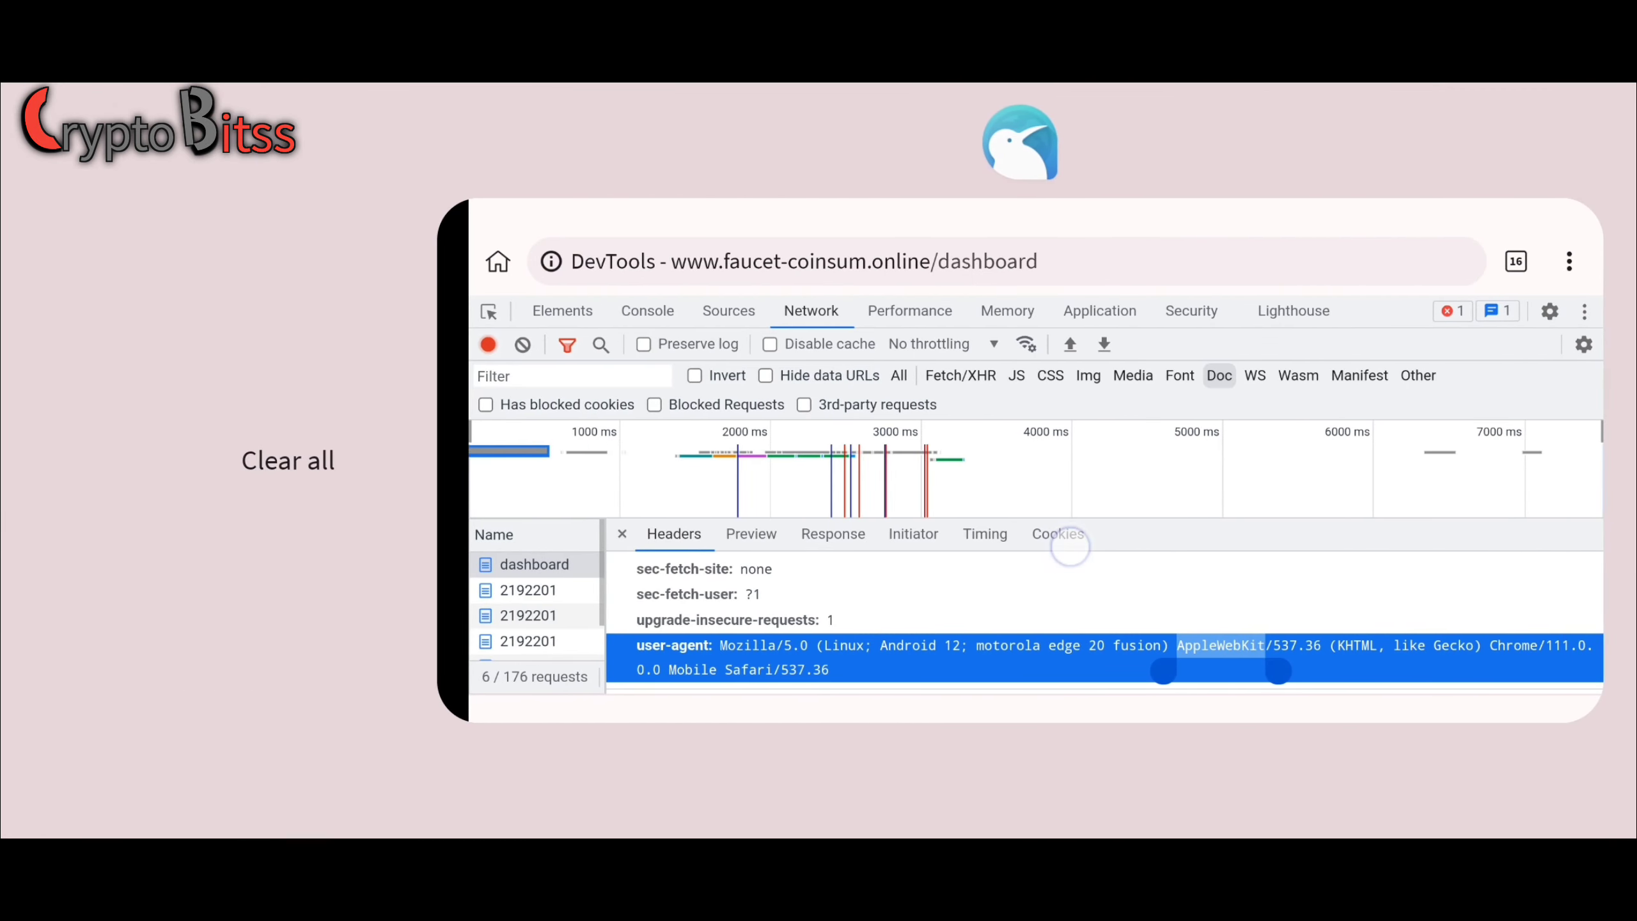
click(1021, 813)
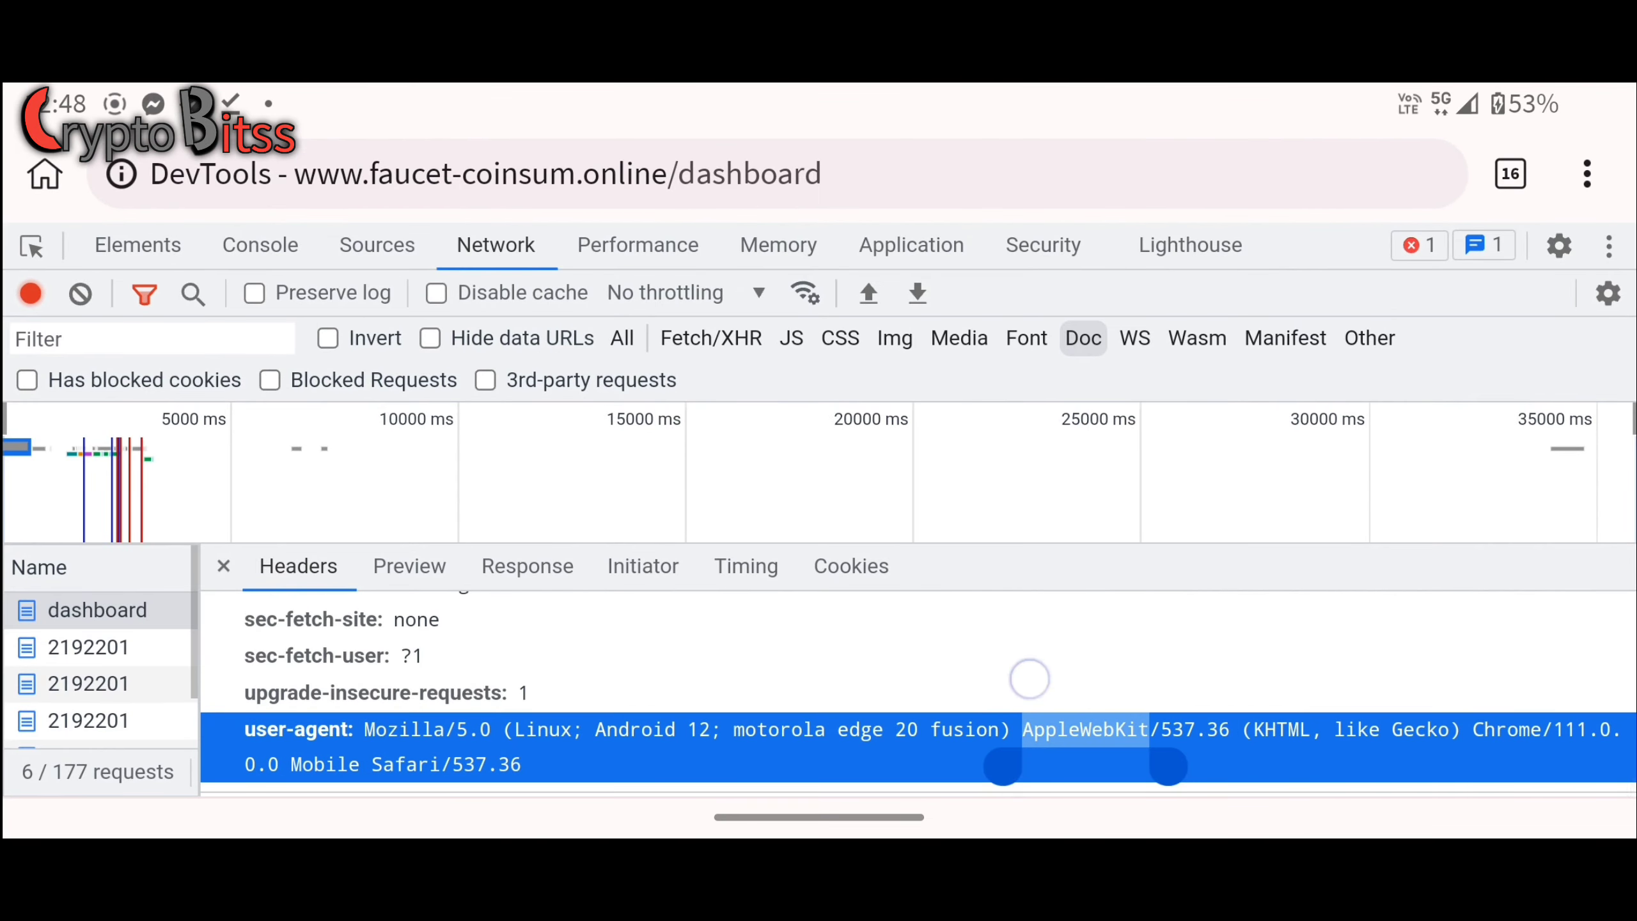
scroll(1030, 677, up, 3)
scroll(1045, 621, up, 3)
scroll(1023, 712, down, 1)
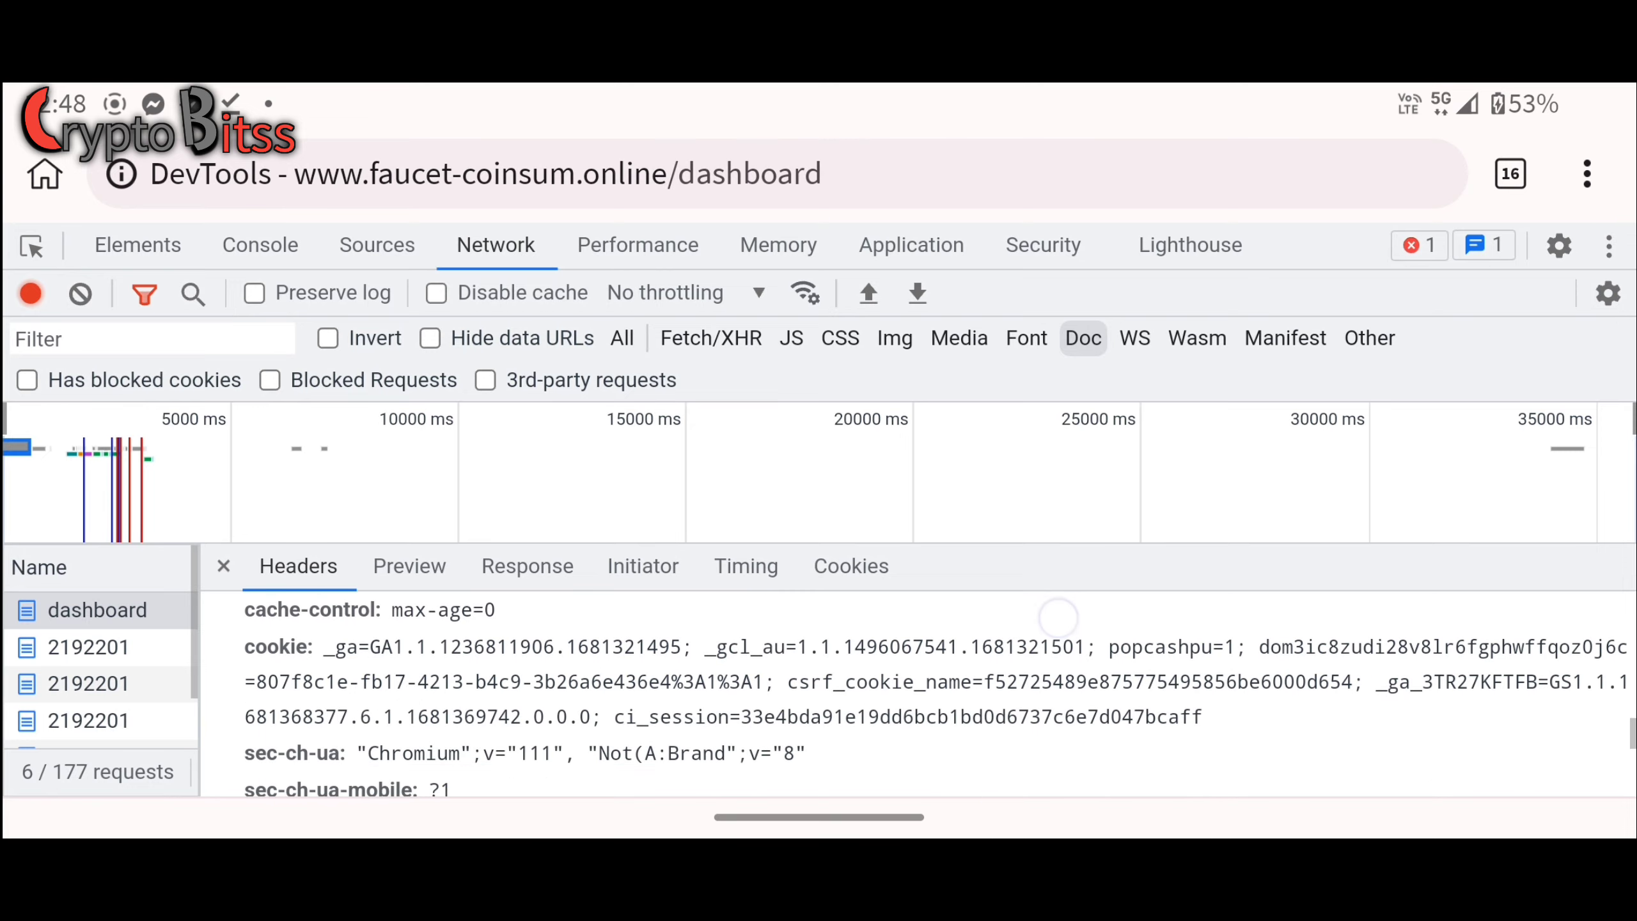
right_click(991, 681)
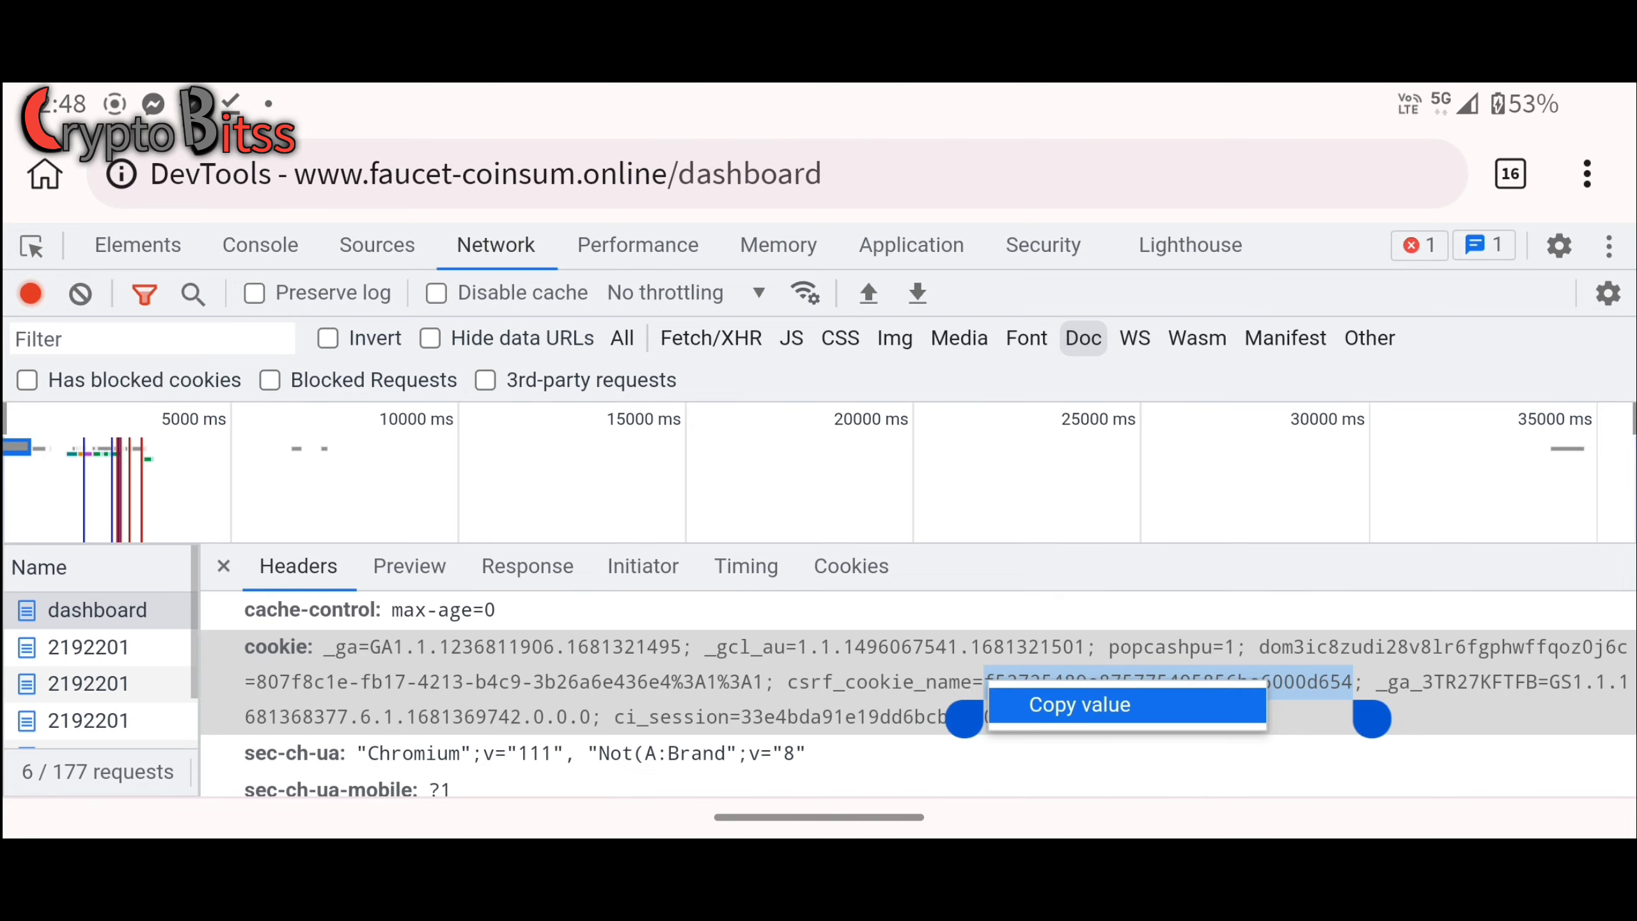
click(1080, 705)
drag(819, 816, 1280, 780)
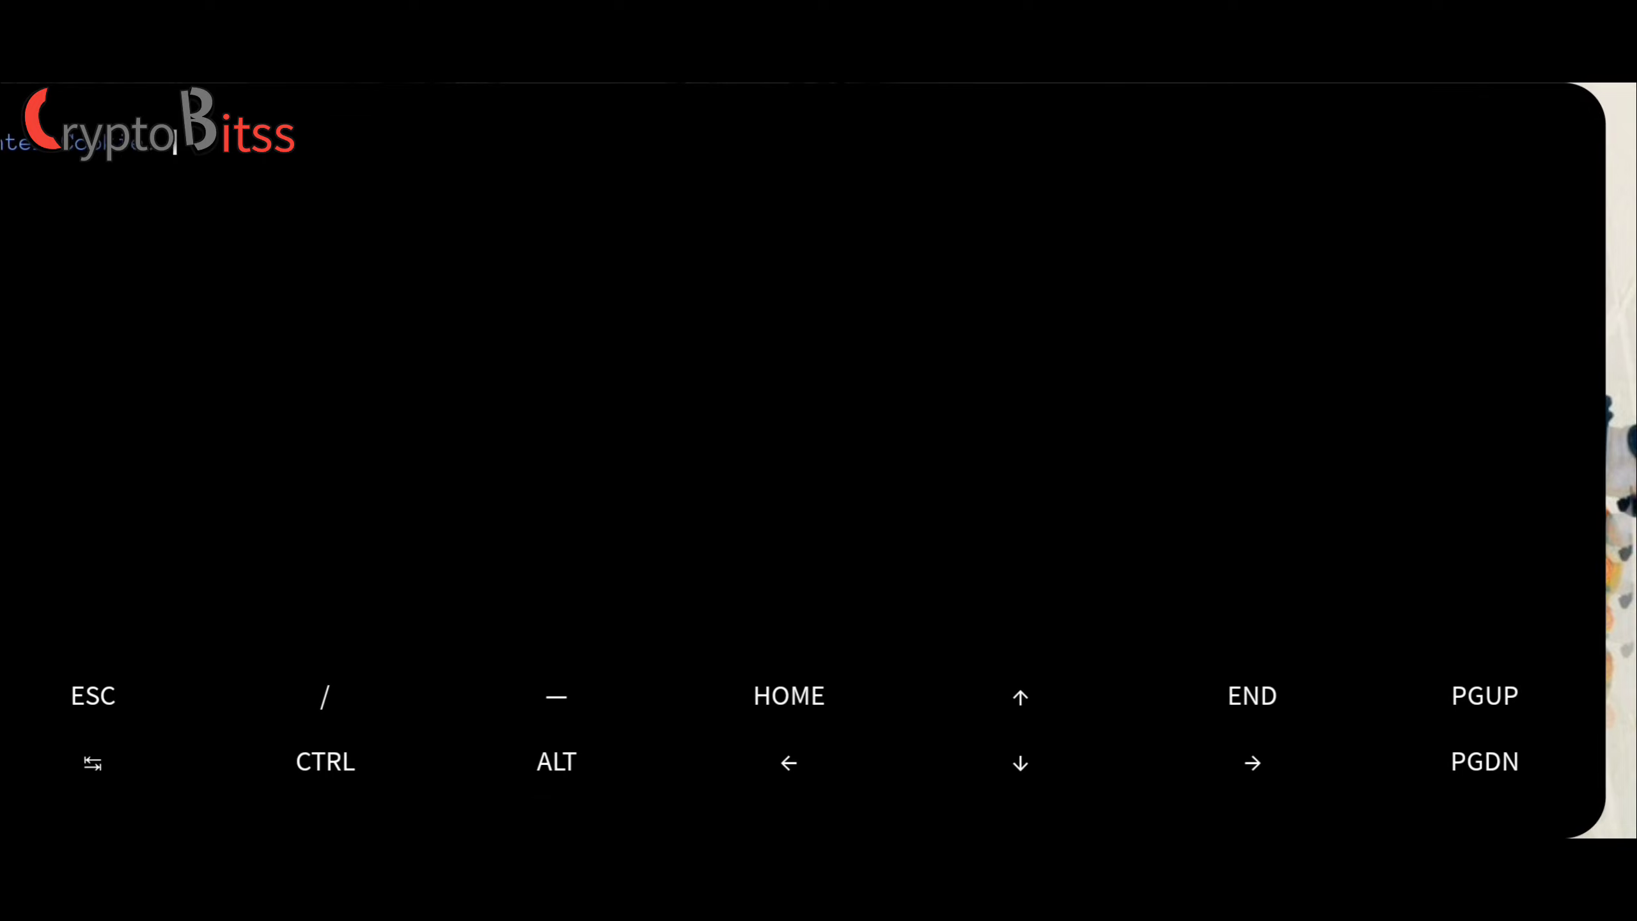
Step: Paste the copied cookie at the bot script's prompt and submit it
click(1086, 398)
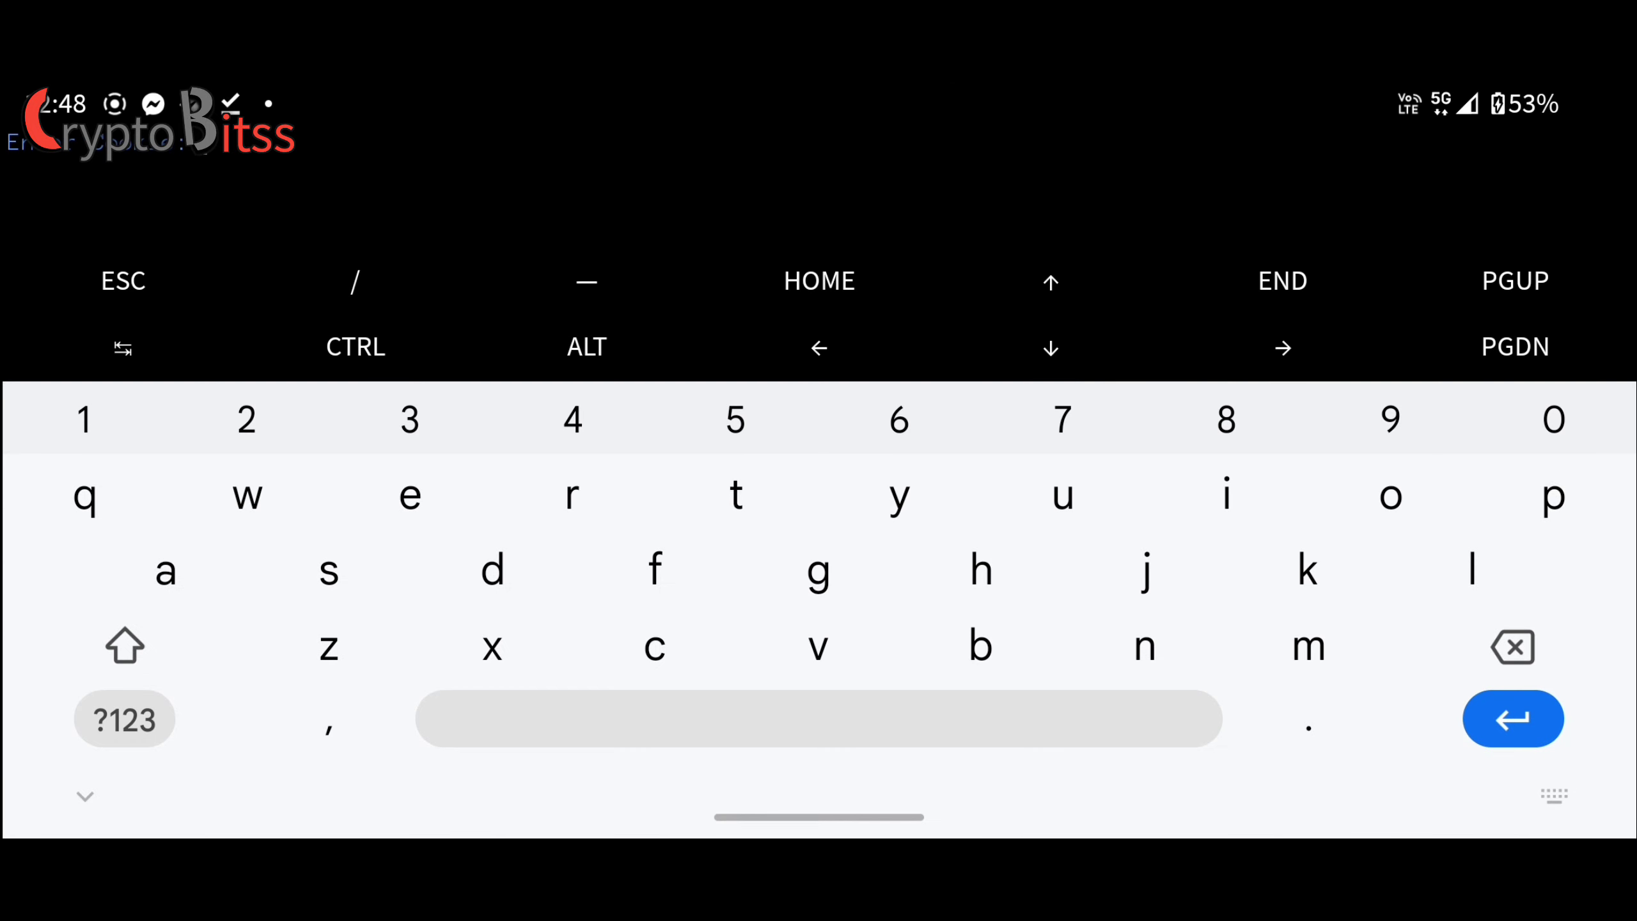
right_click(1112, 182)
click(1086, 296)
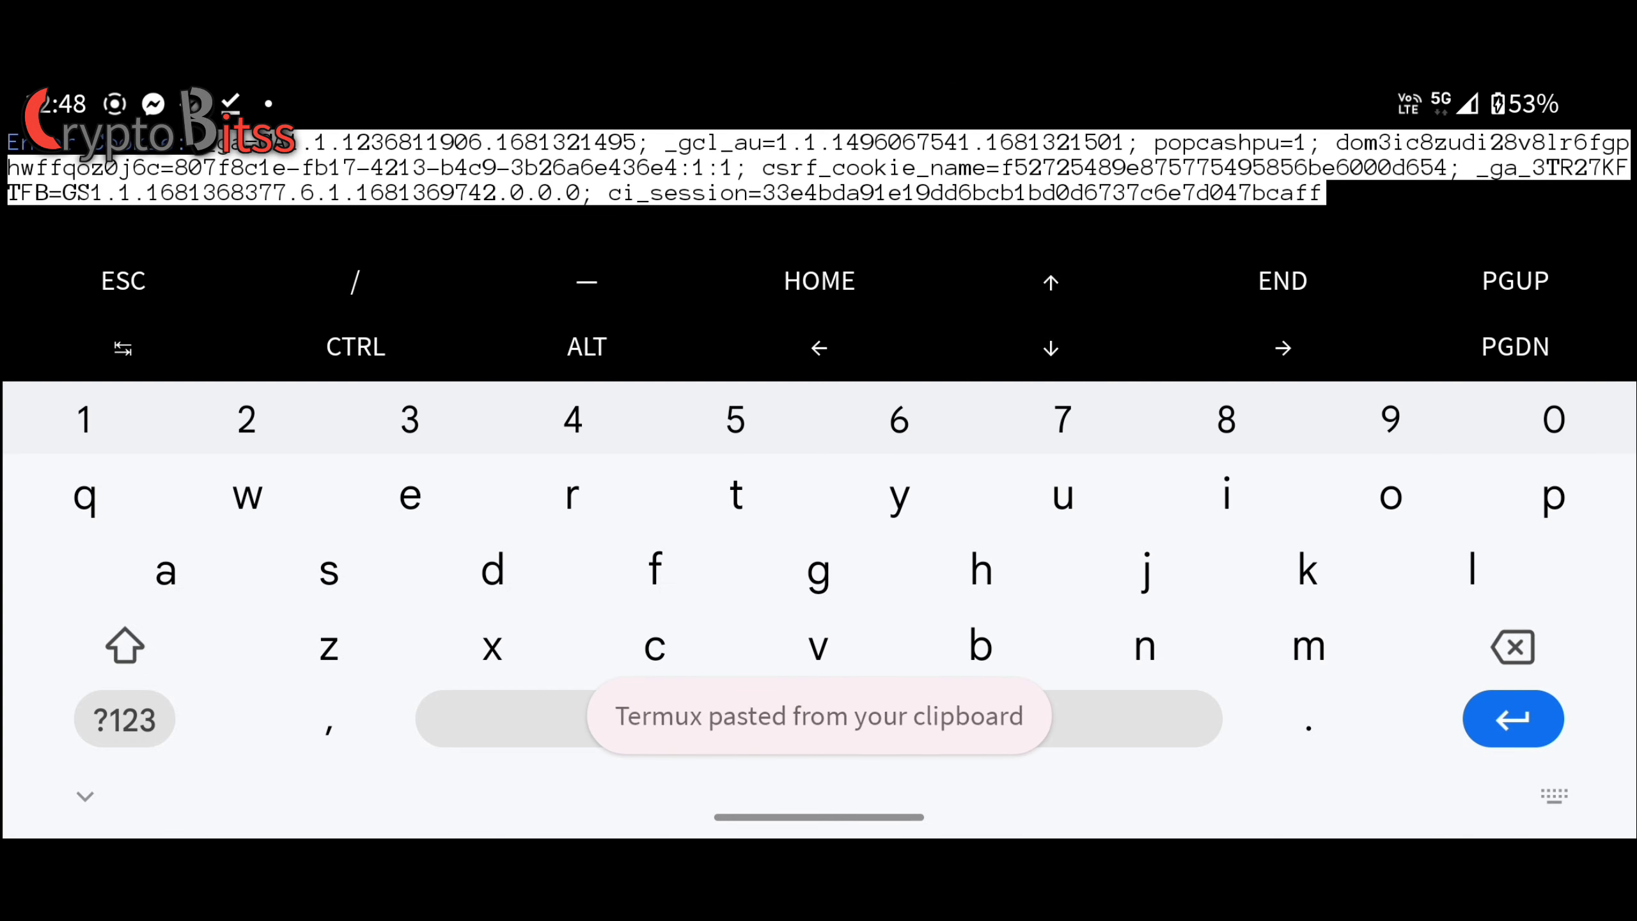
click(1513, 719)
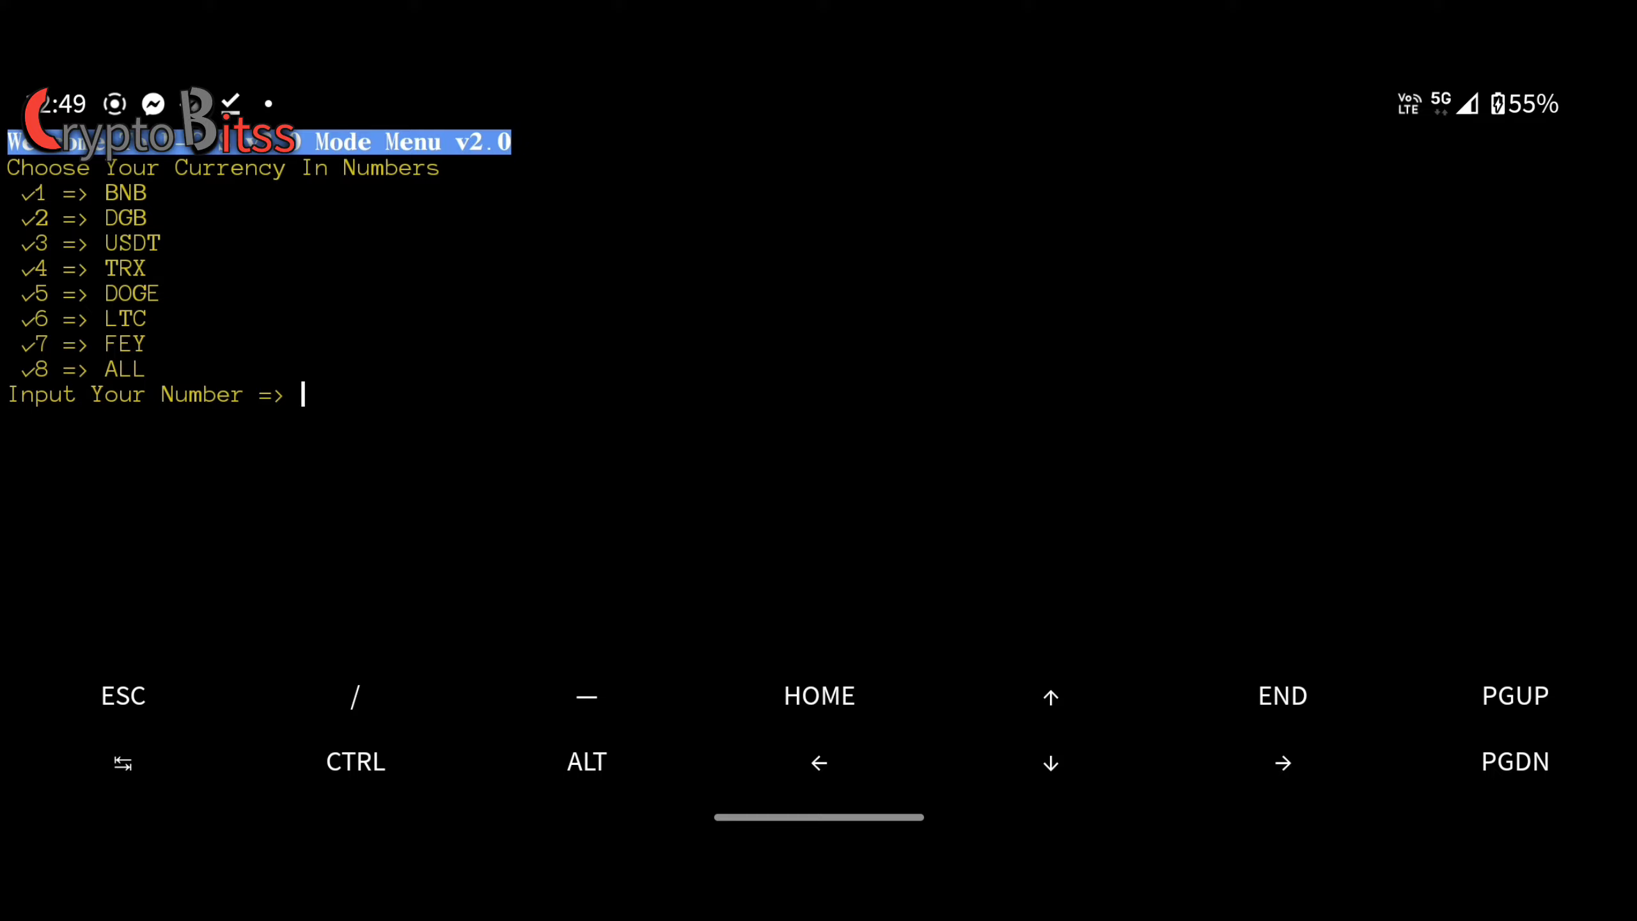
Step: Enter 8 (ALL) at the currency prompt, then return to Termux from Recent Apps
click(331, 517)
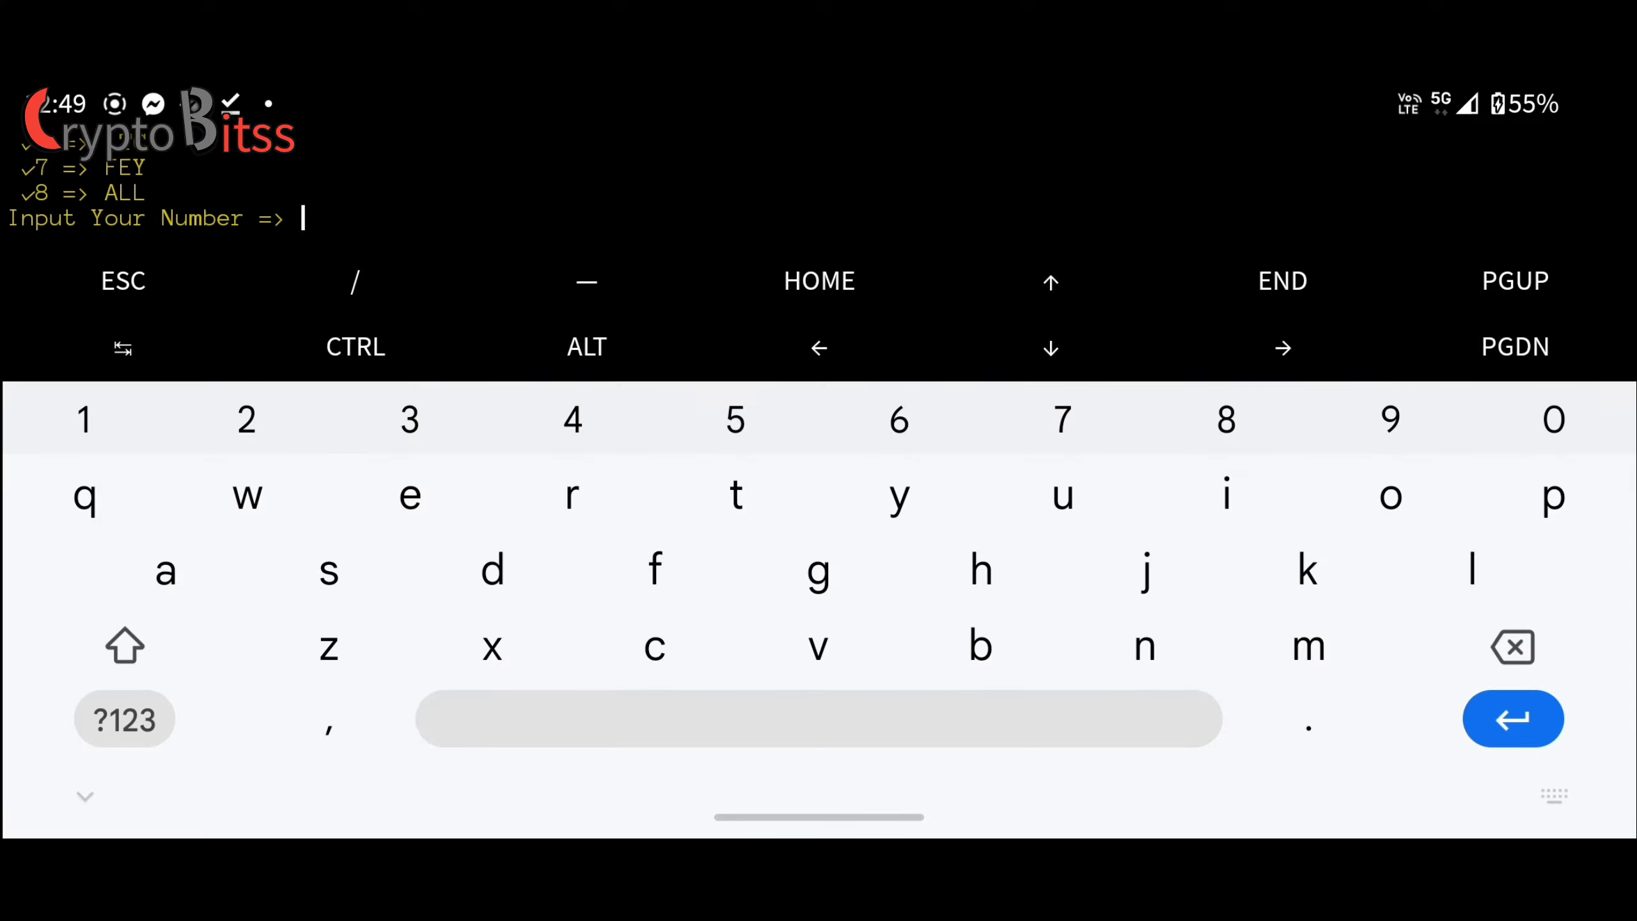
text(8)
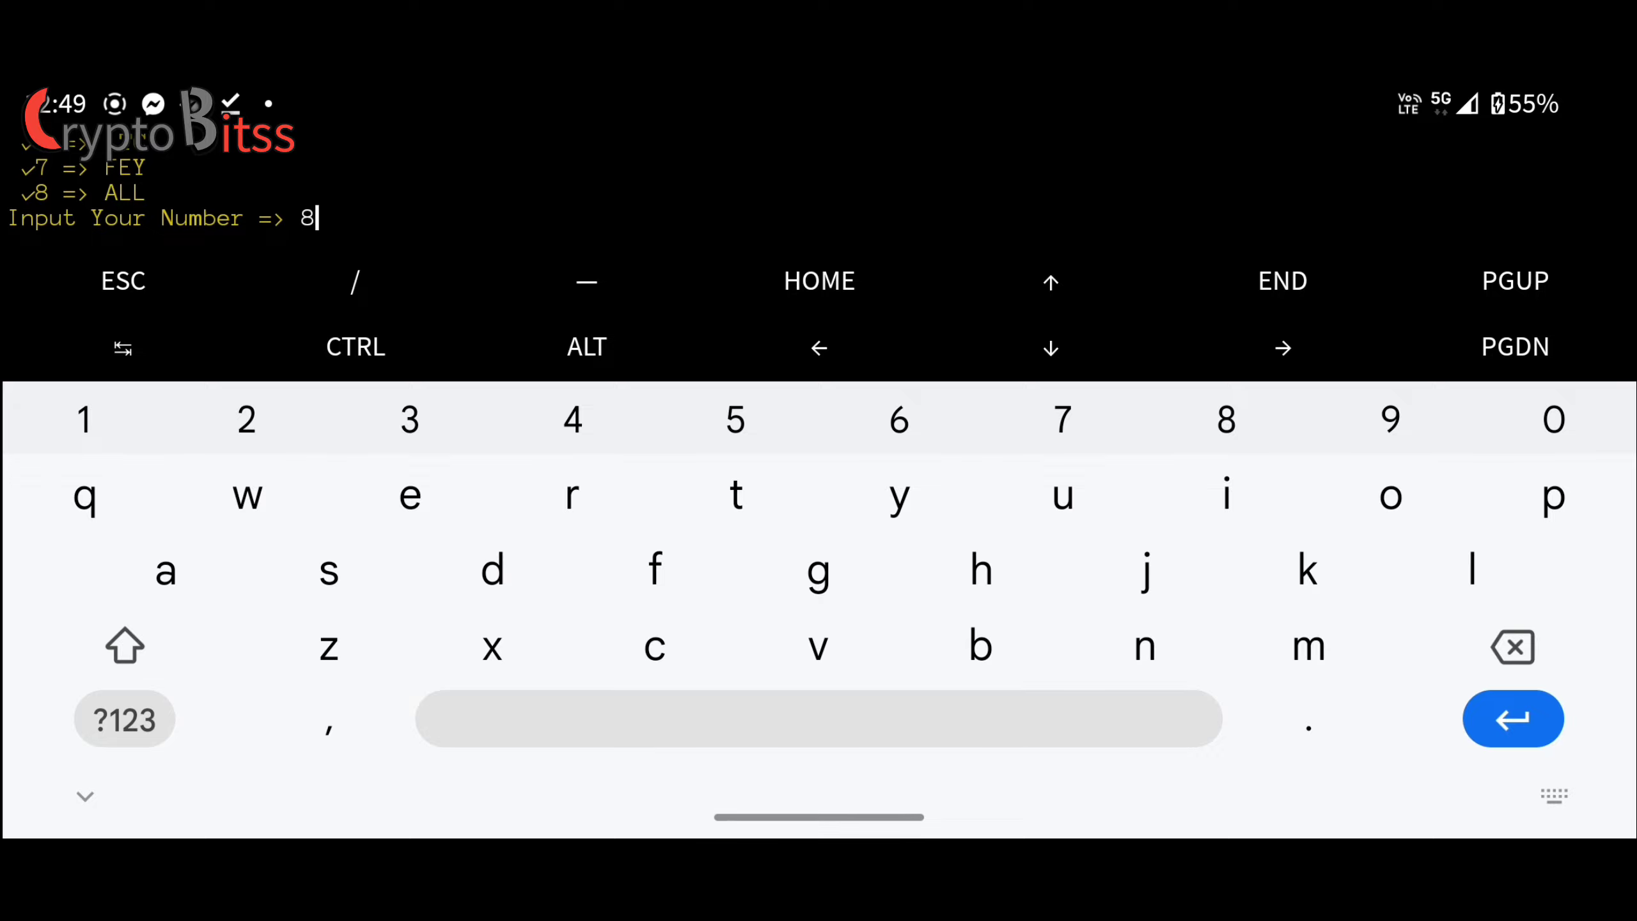
key(Return)
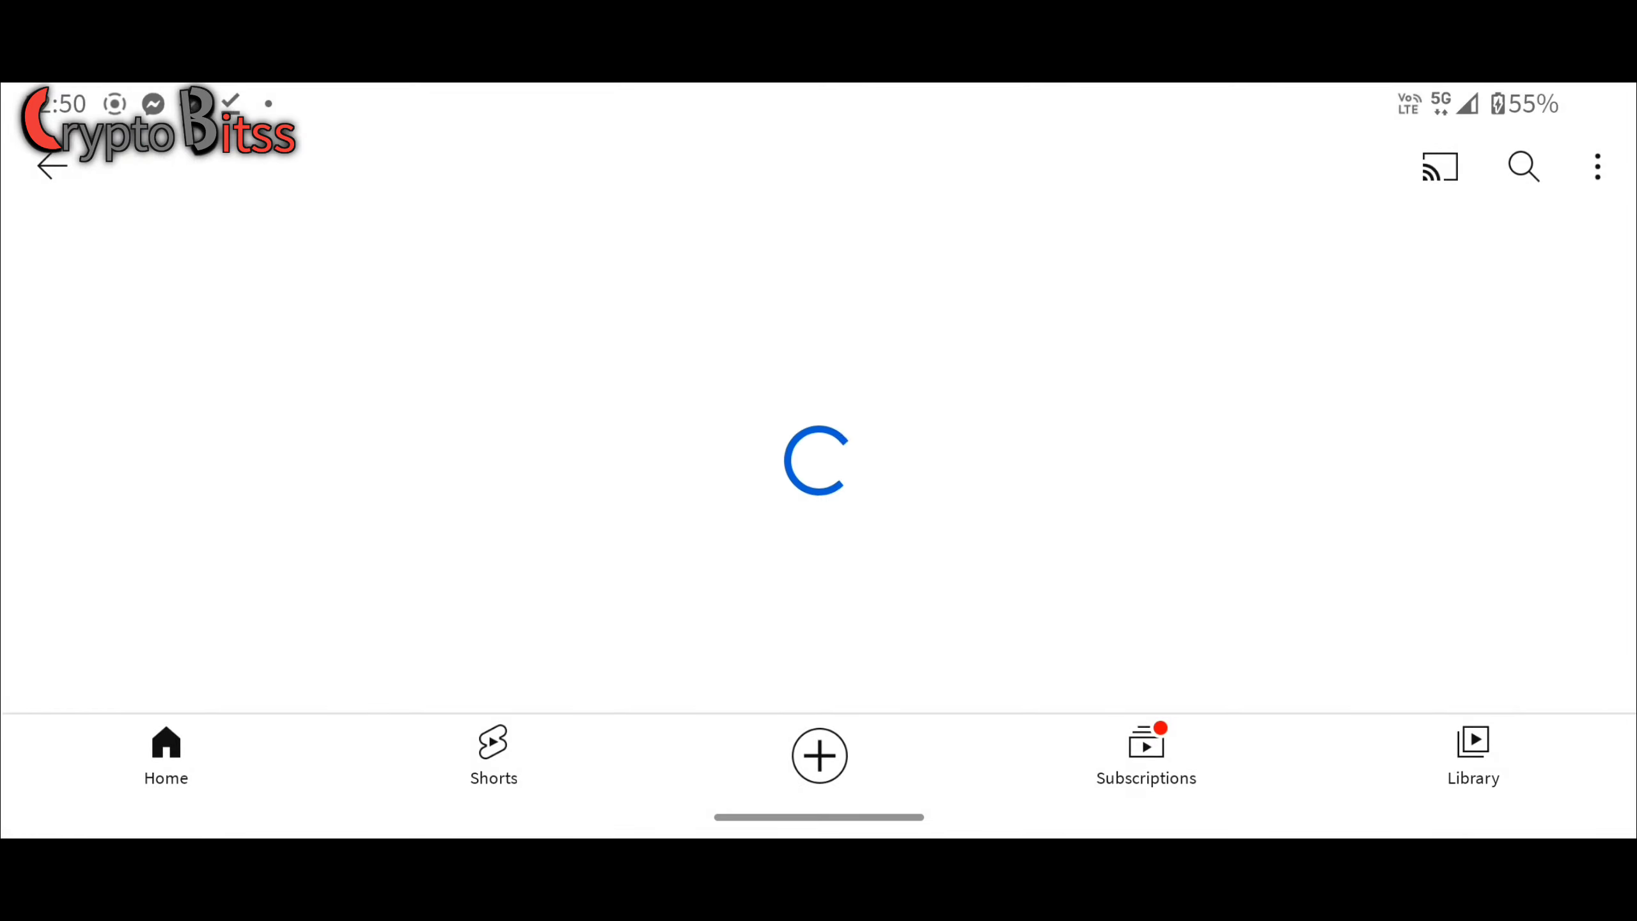
scroll(1295, 399, down, 5)
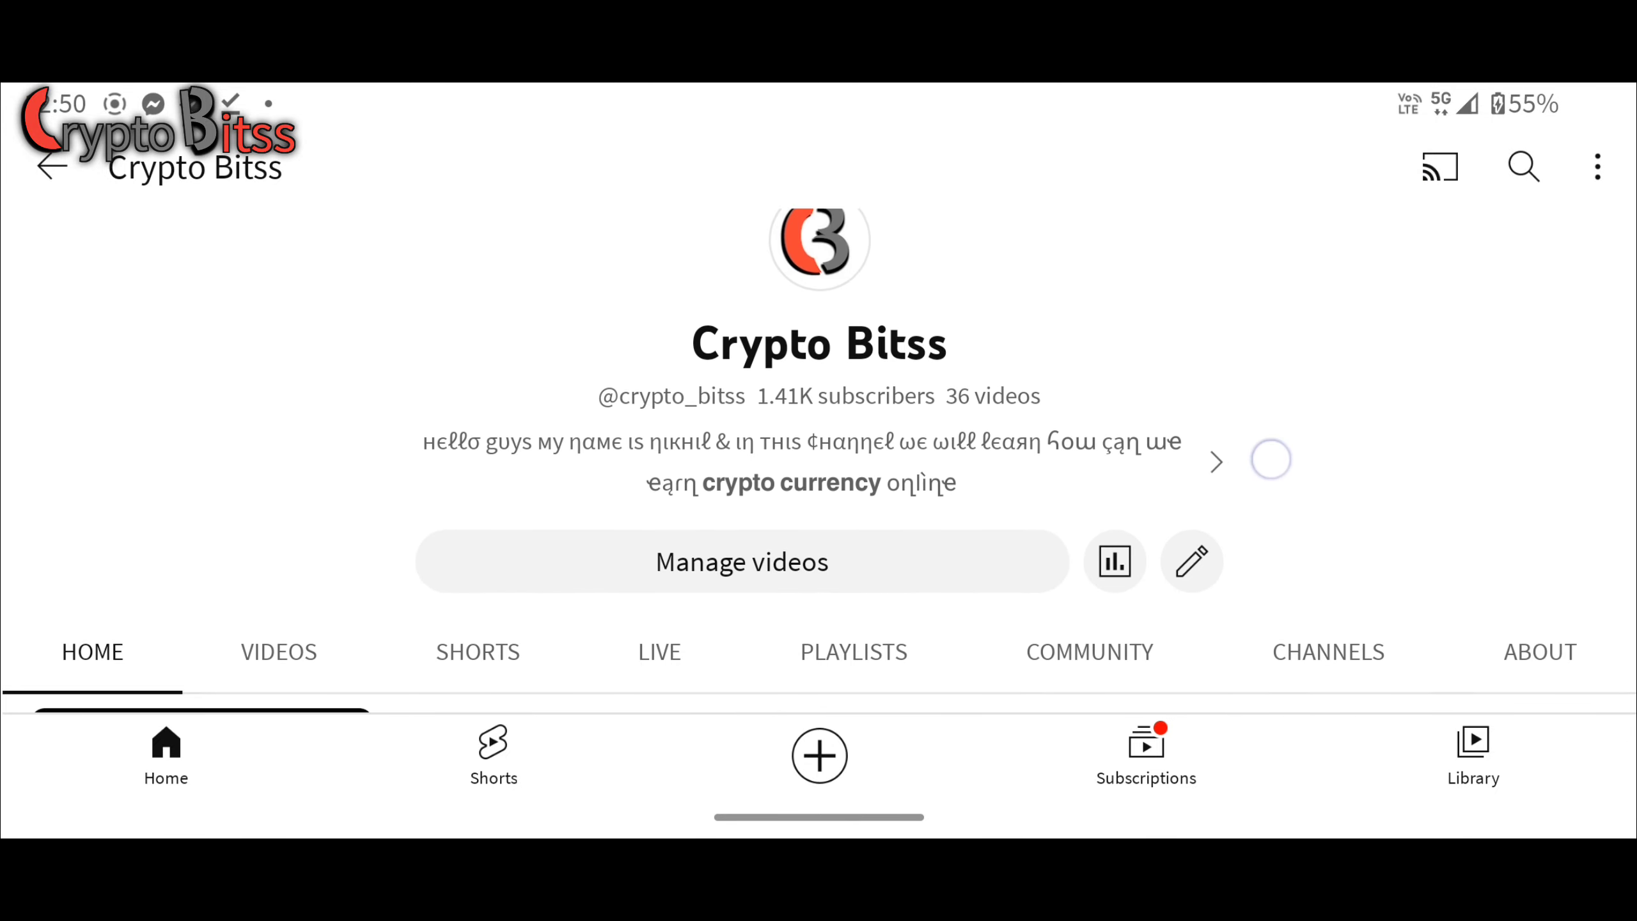
drag(819, 816, 819, 537)
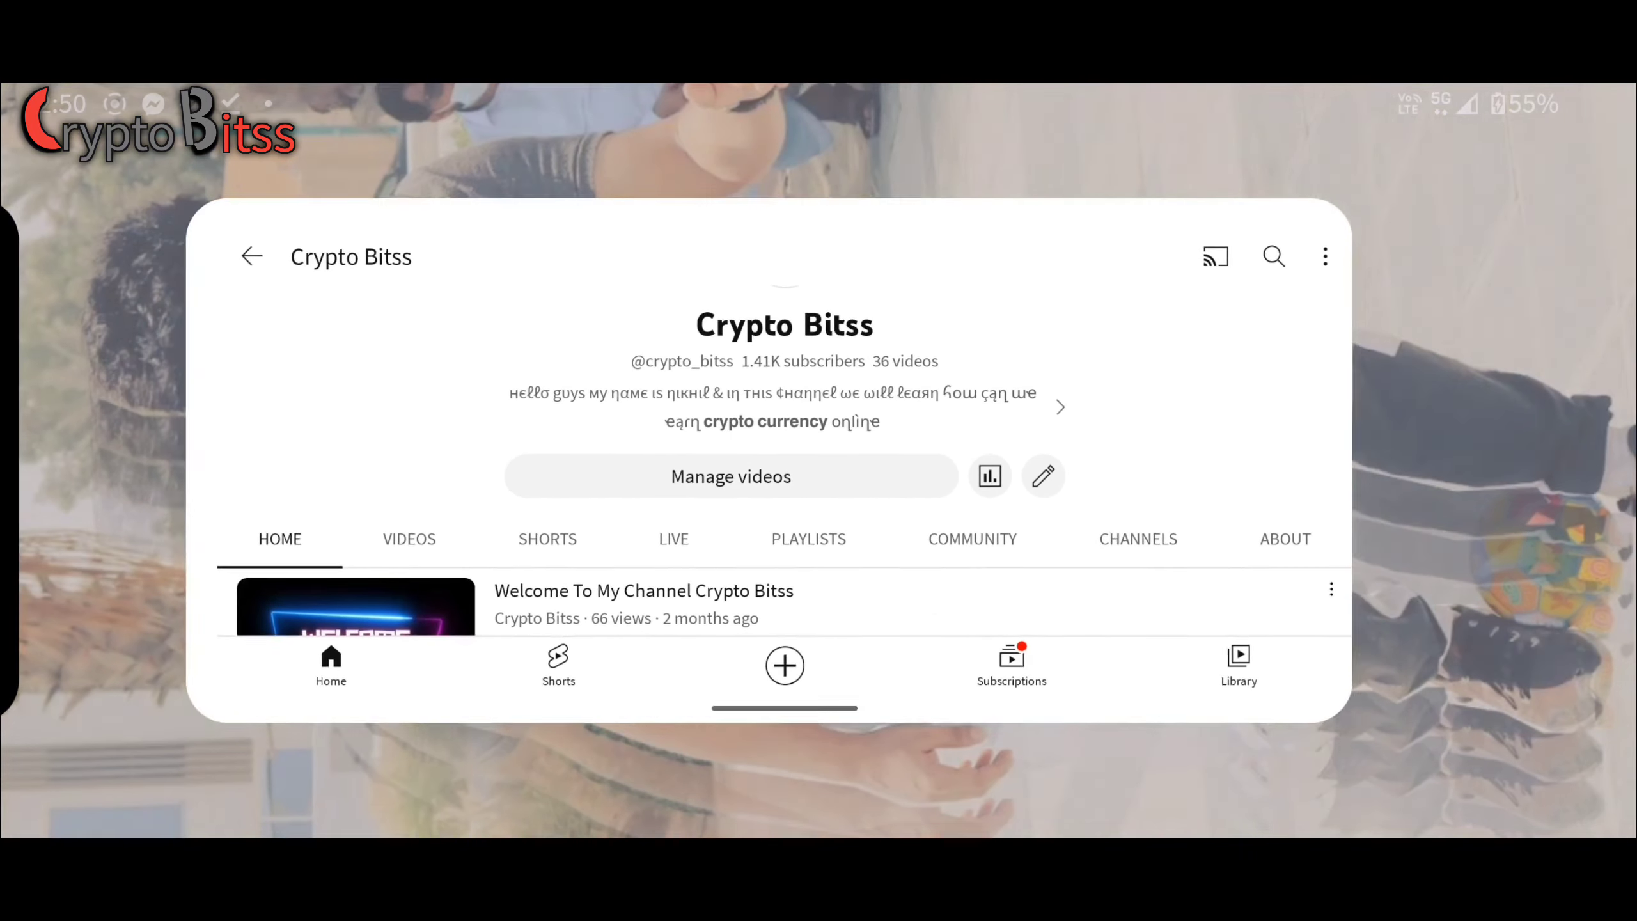
drag(383, 460, 1151, 460)
Step: Watch the DOGE, LTC and TRX claims reach FaucetPay, then start interrupting the script
click(767, 461)
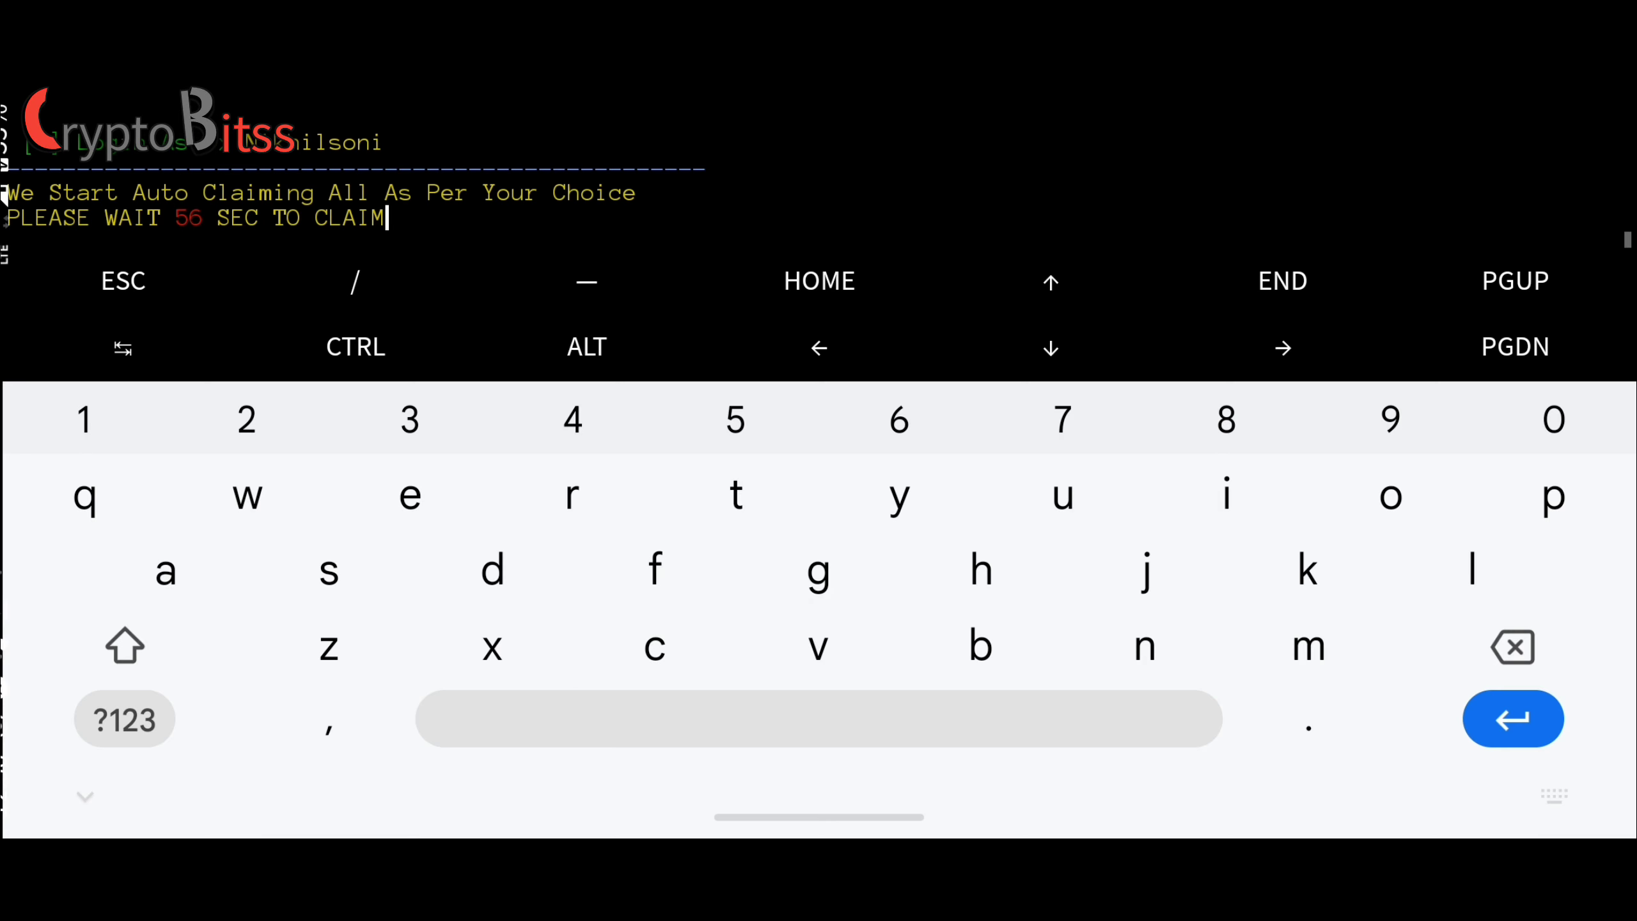
text(l)
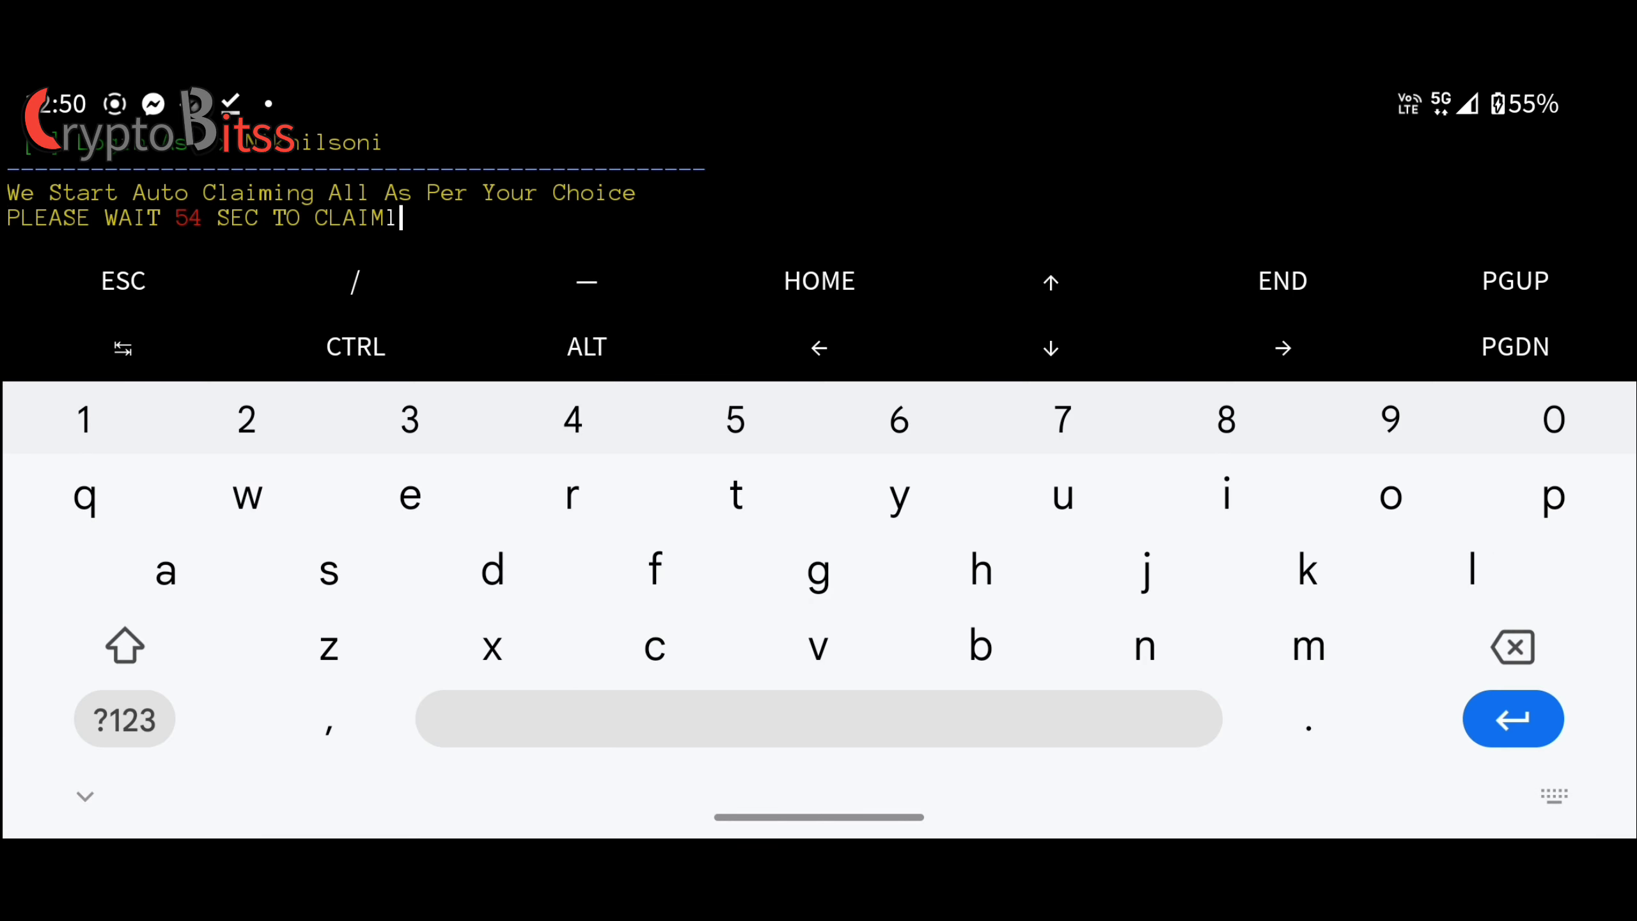
key(Escape)
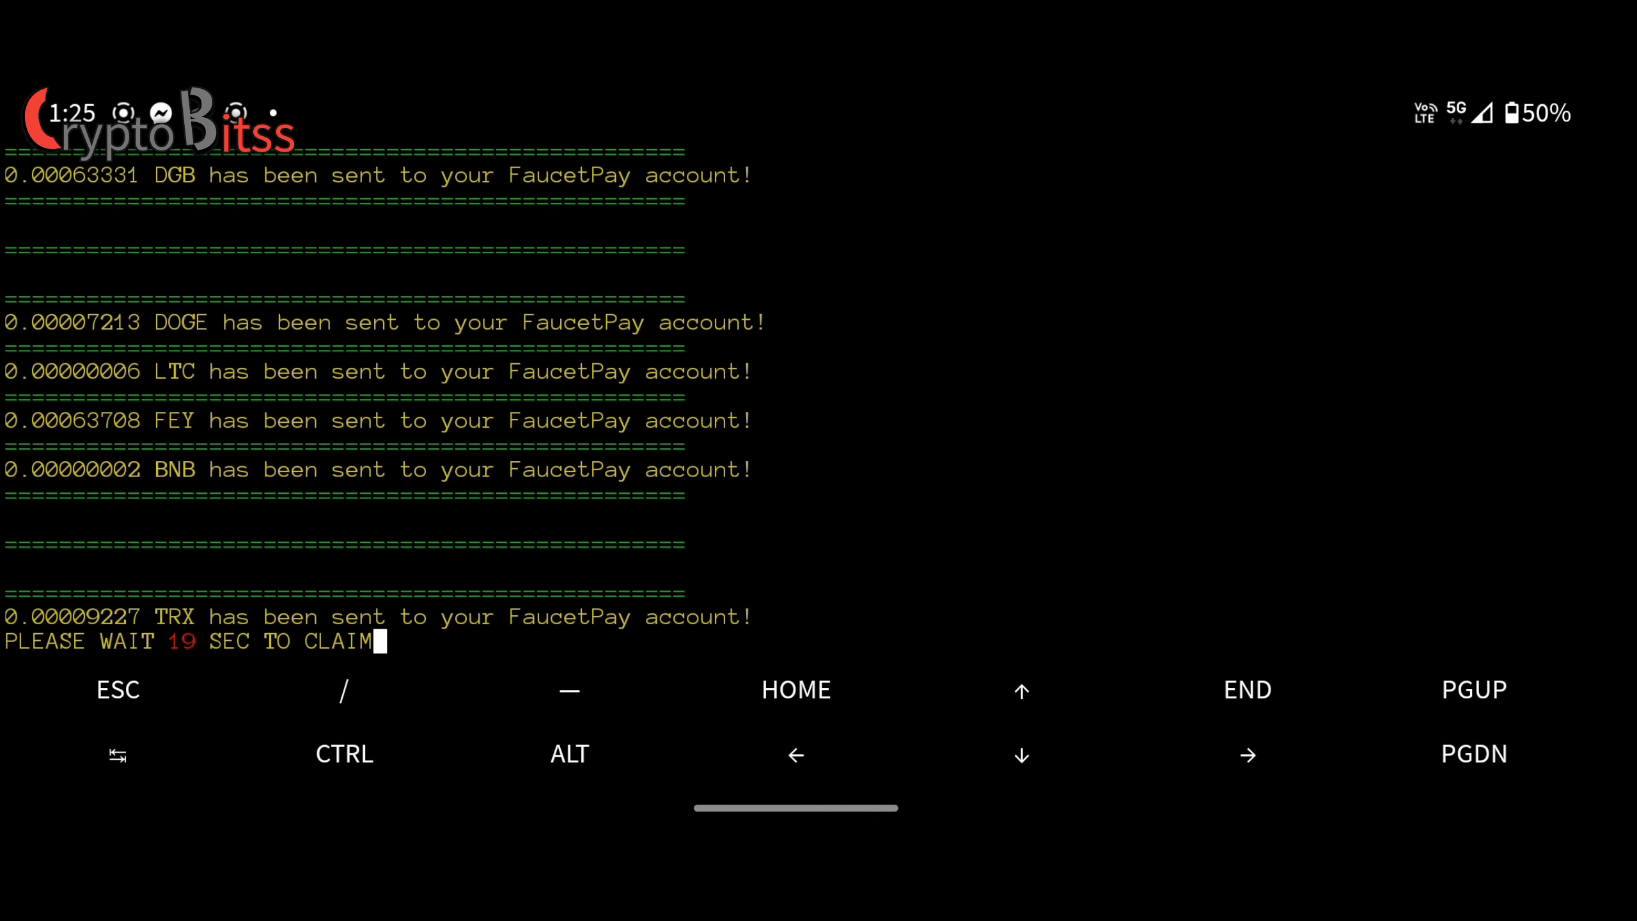
scroll(819, 448, up, 10)
scroll(1160, 429, down, 3)
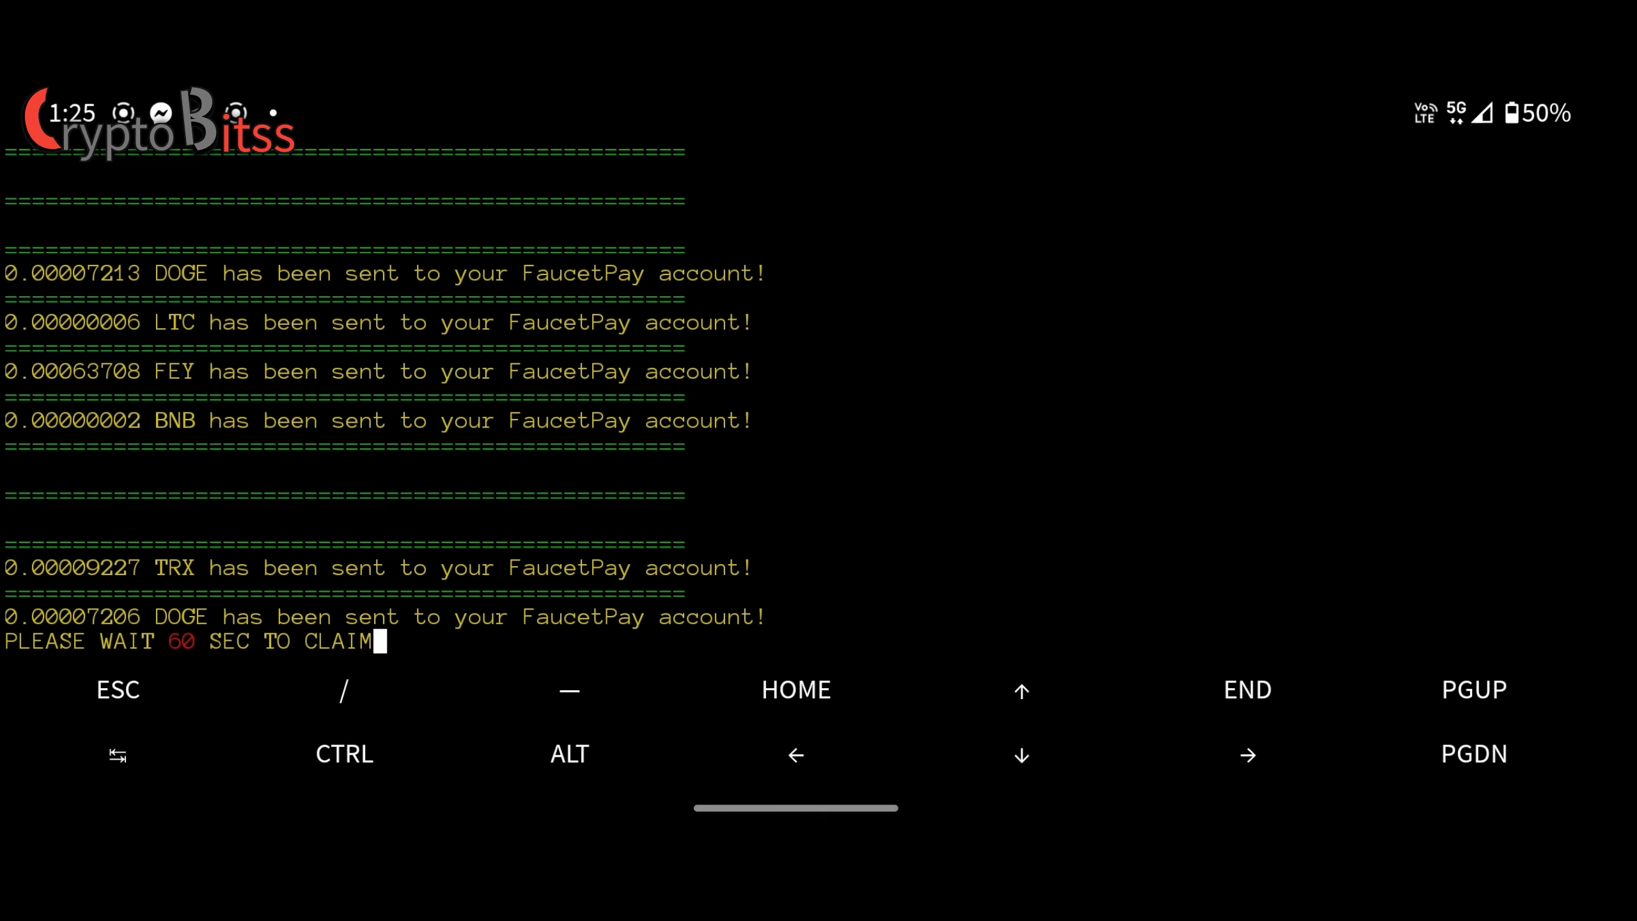
click(1163, 475)
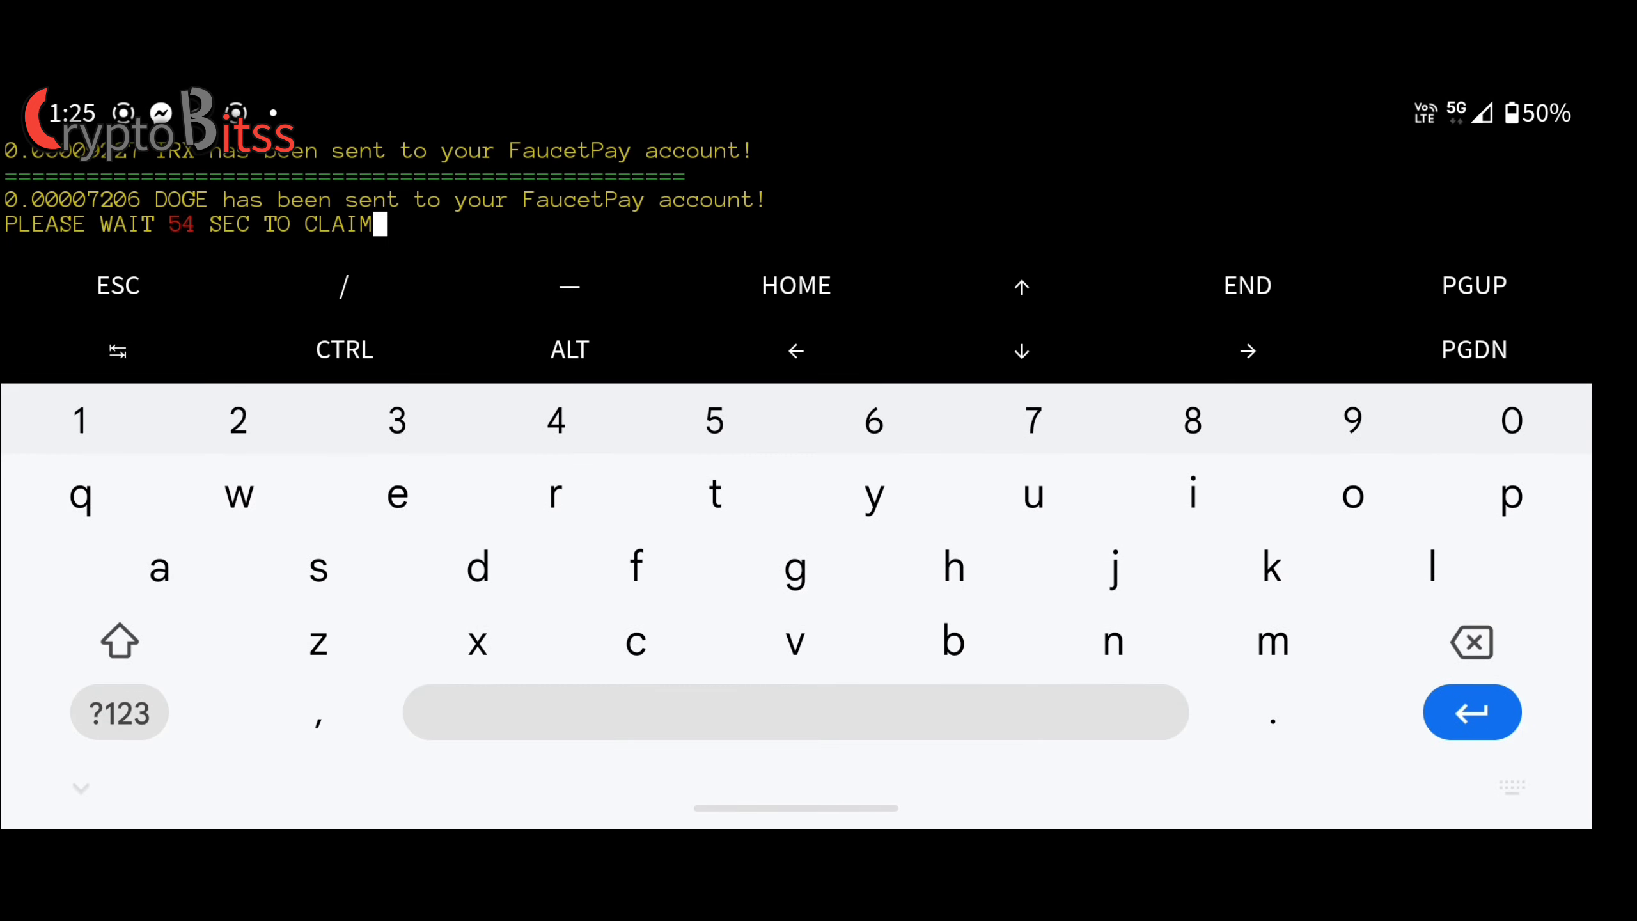
click(345, 349)
Step: Stop the claim script and dismiss the keyboard to review the full output
click(636, 642)
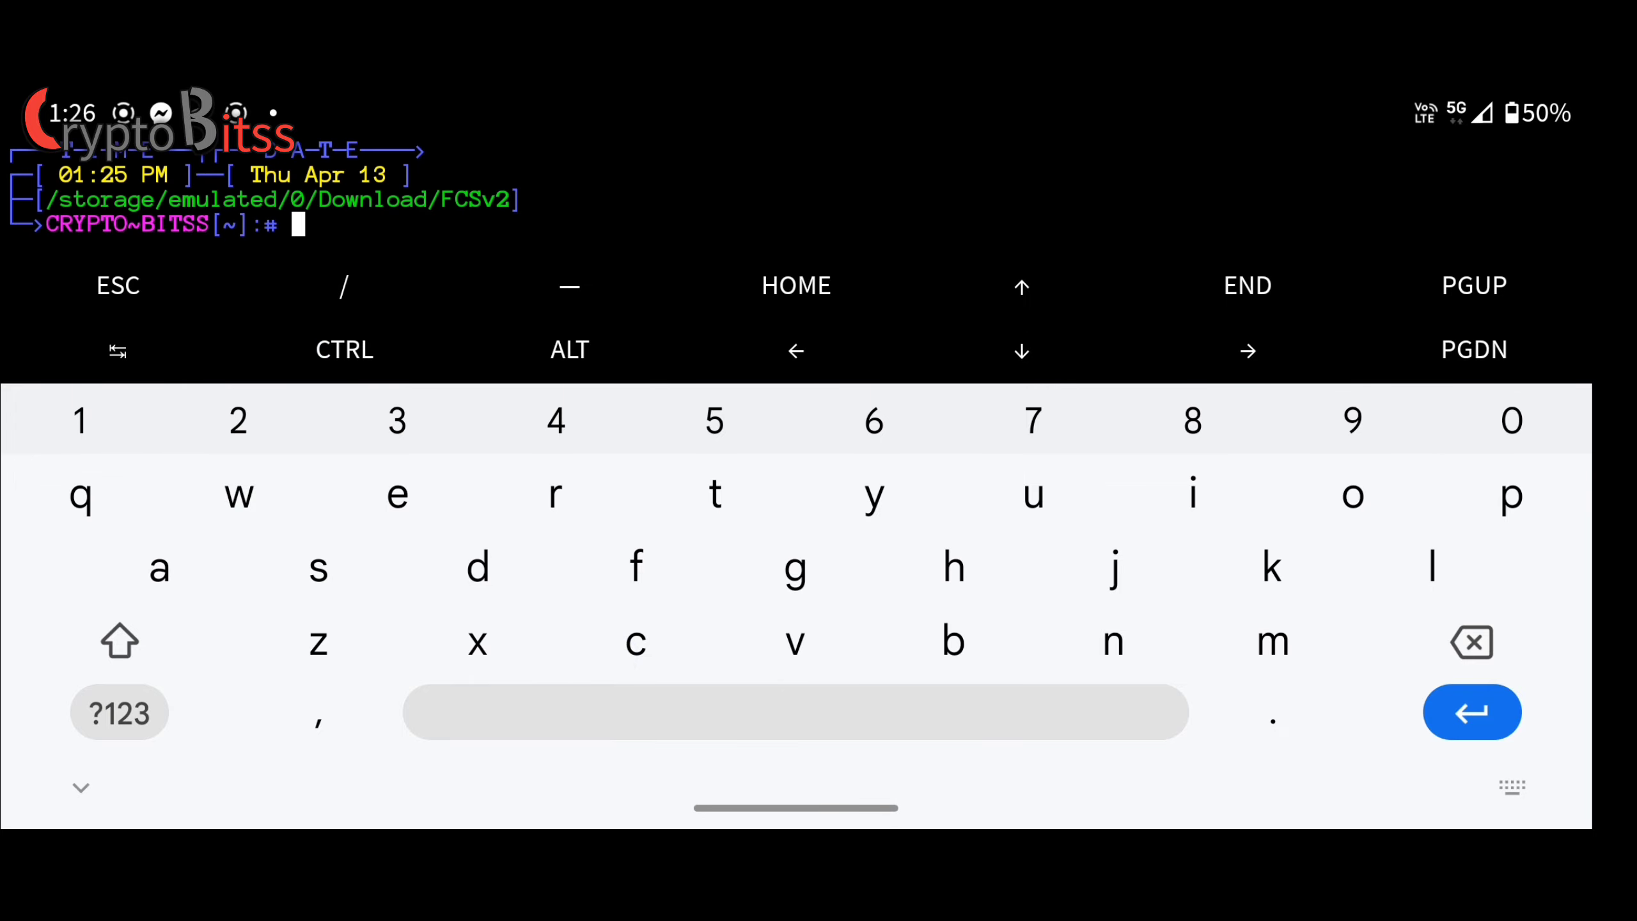
click(80, 787)
scroll(1025, 543, up, 10)
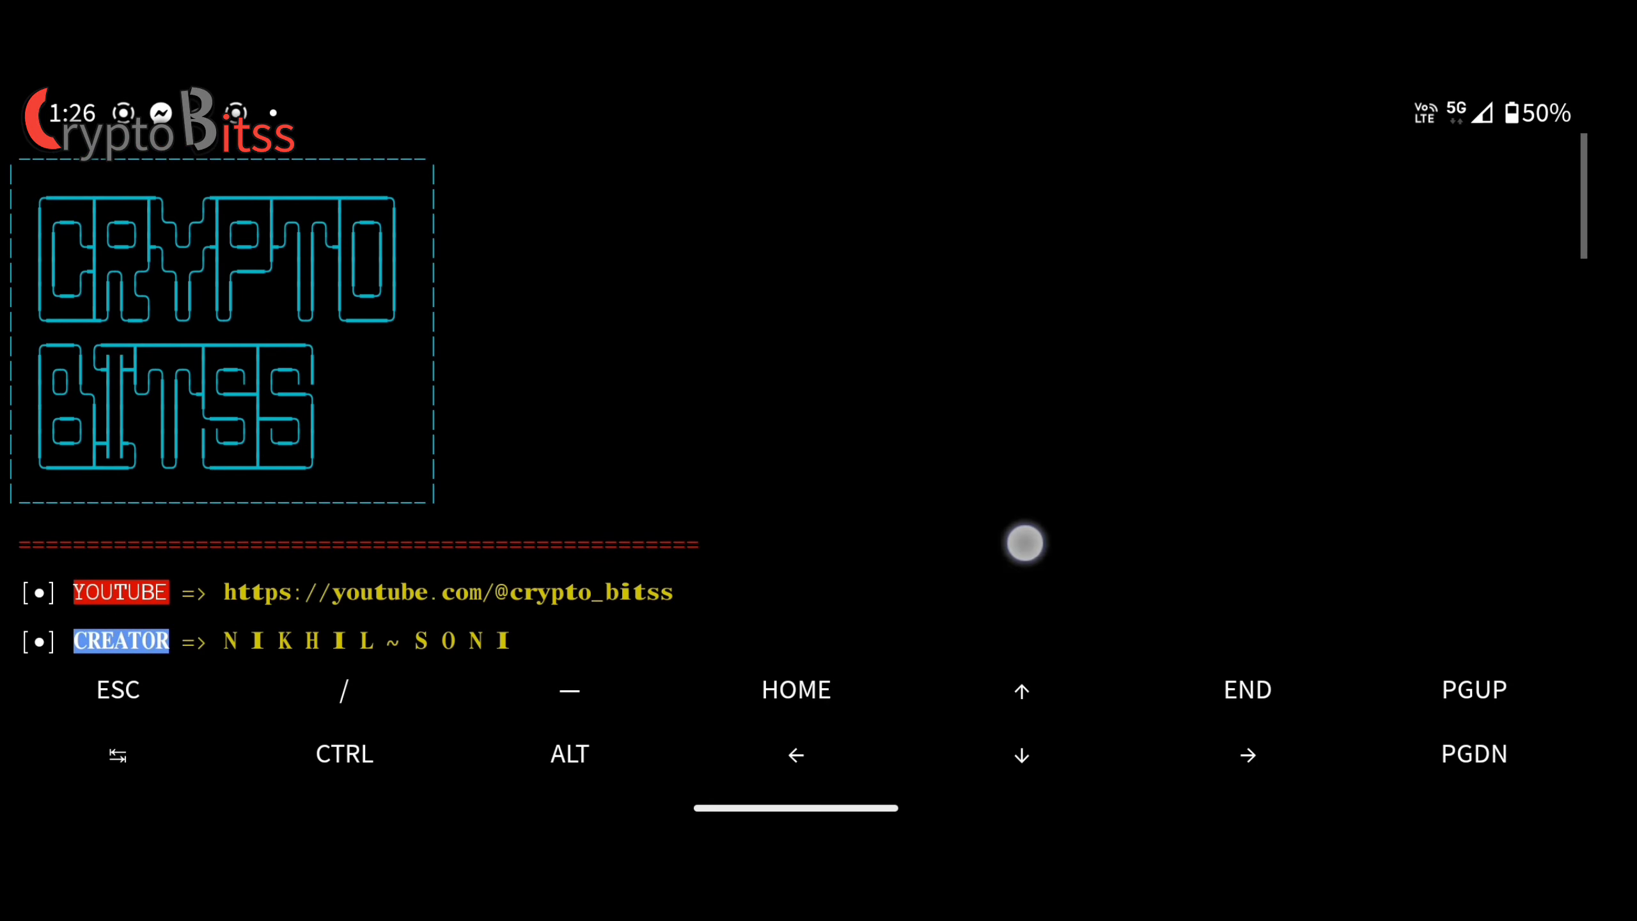
scroll(1025, 544, down, 5)
scroll(1138, 176, down, 3)
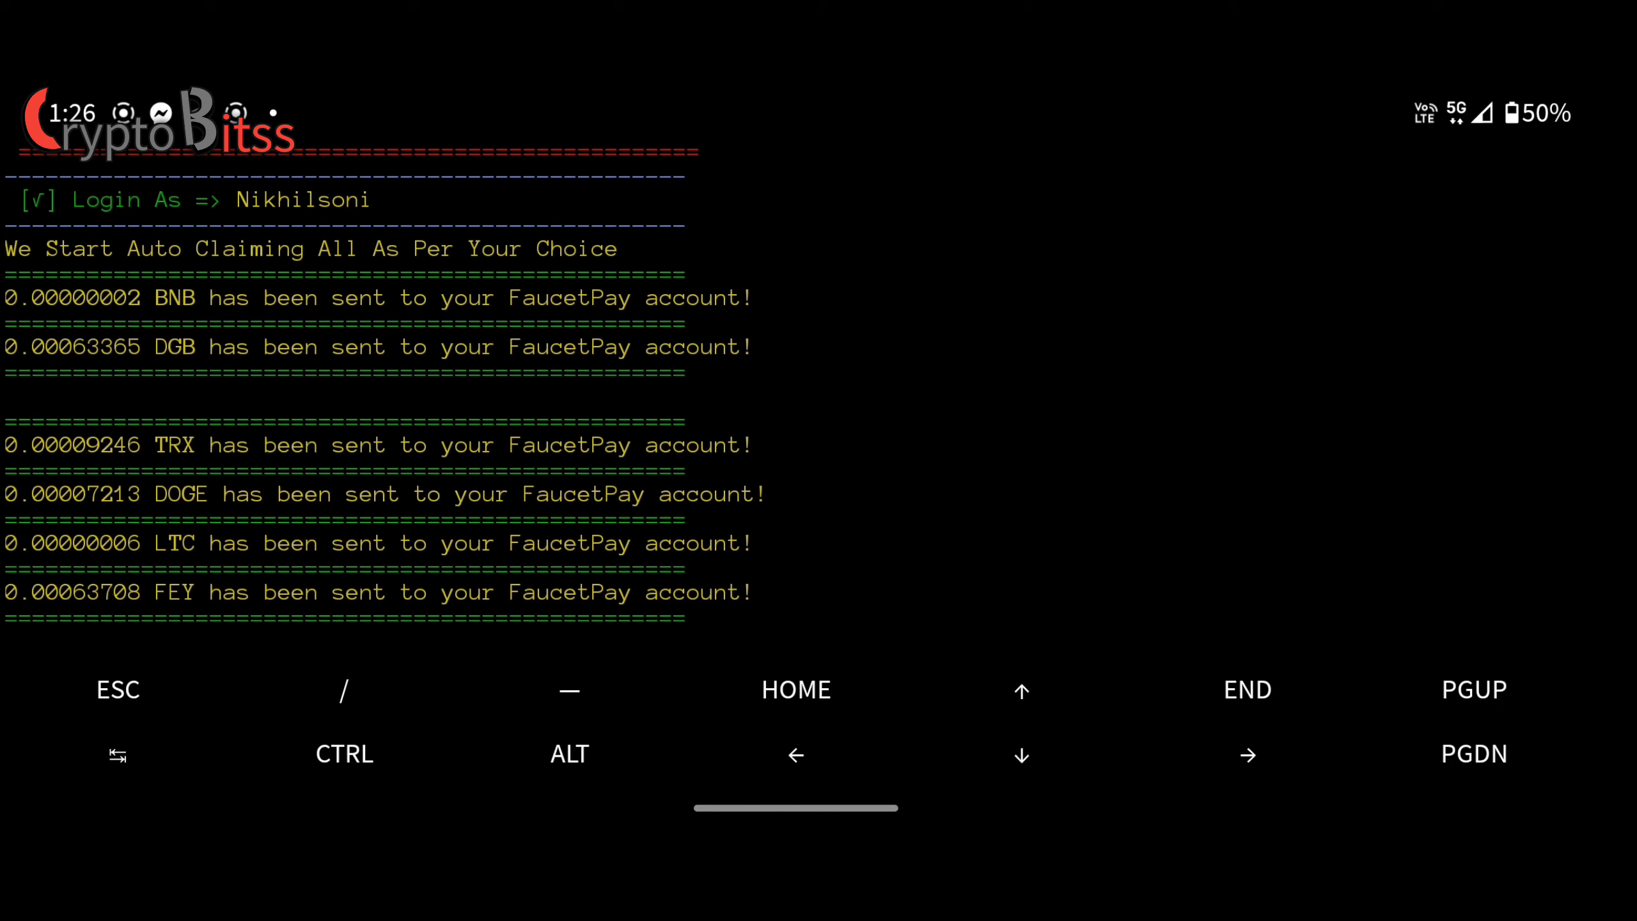
scroll(1129, 417, down, 2)
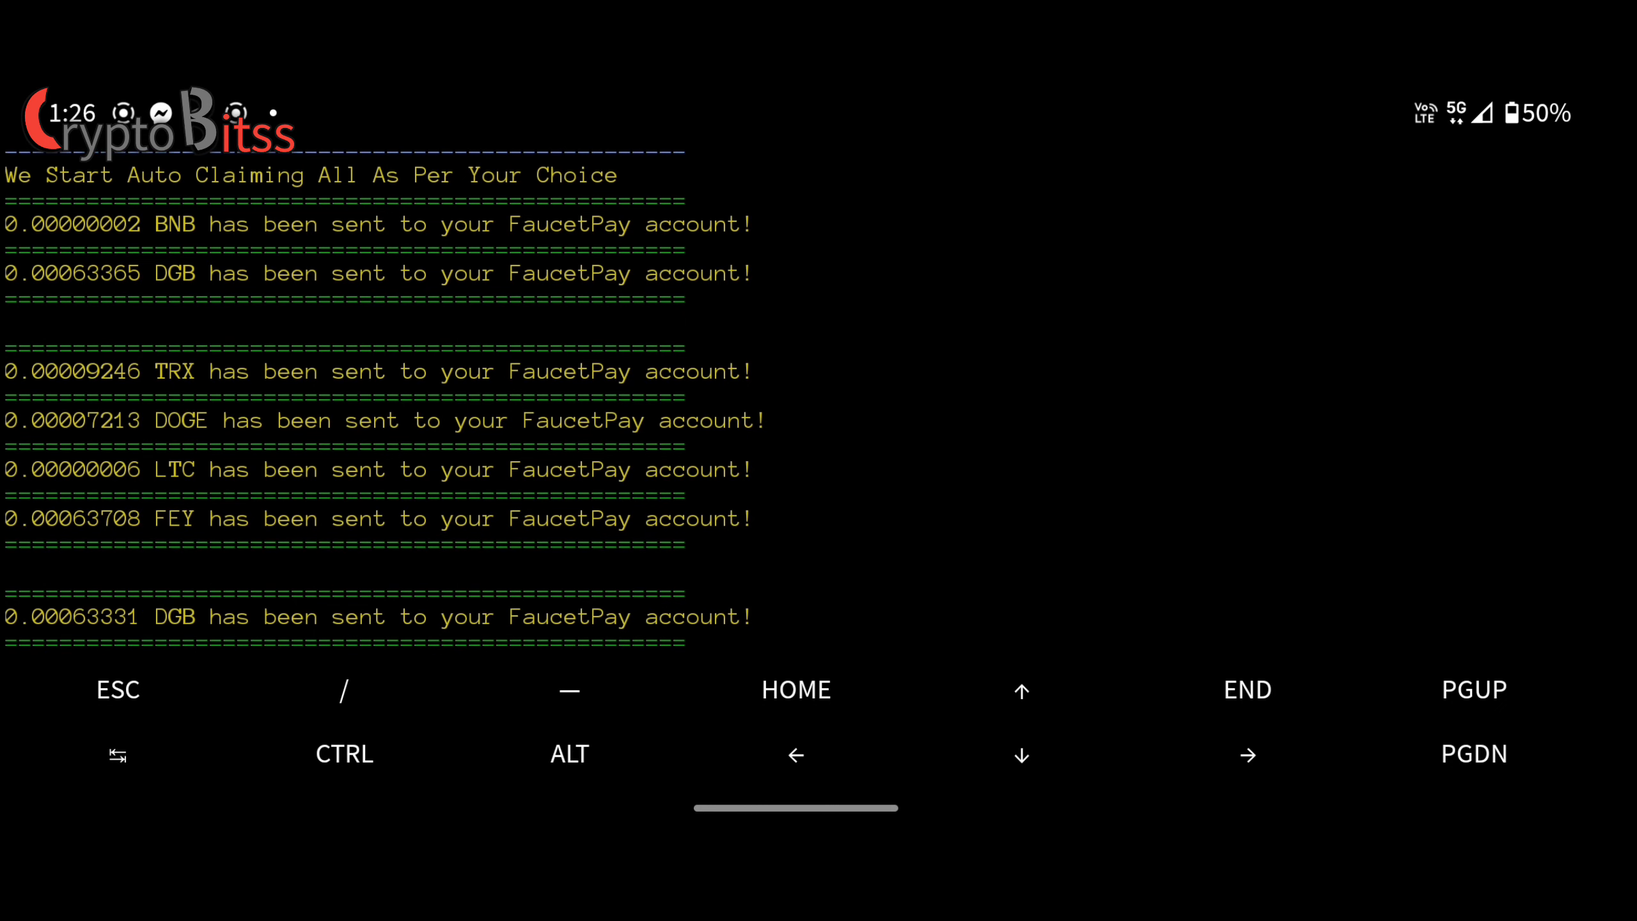
scroll(1169, 427, down, 1)
scroll(1195, 380, down, 1)
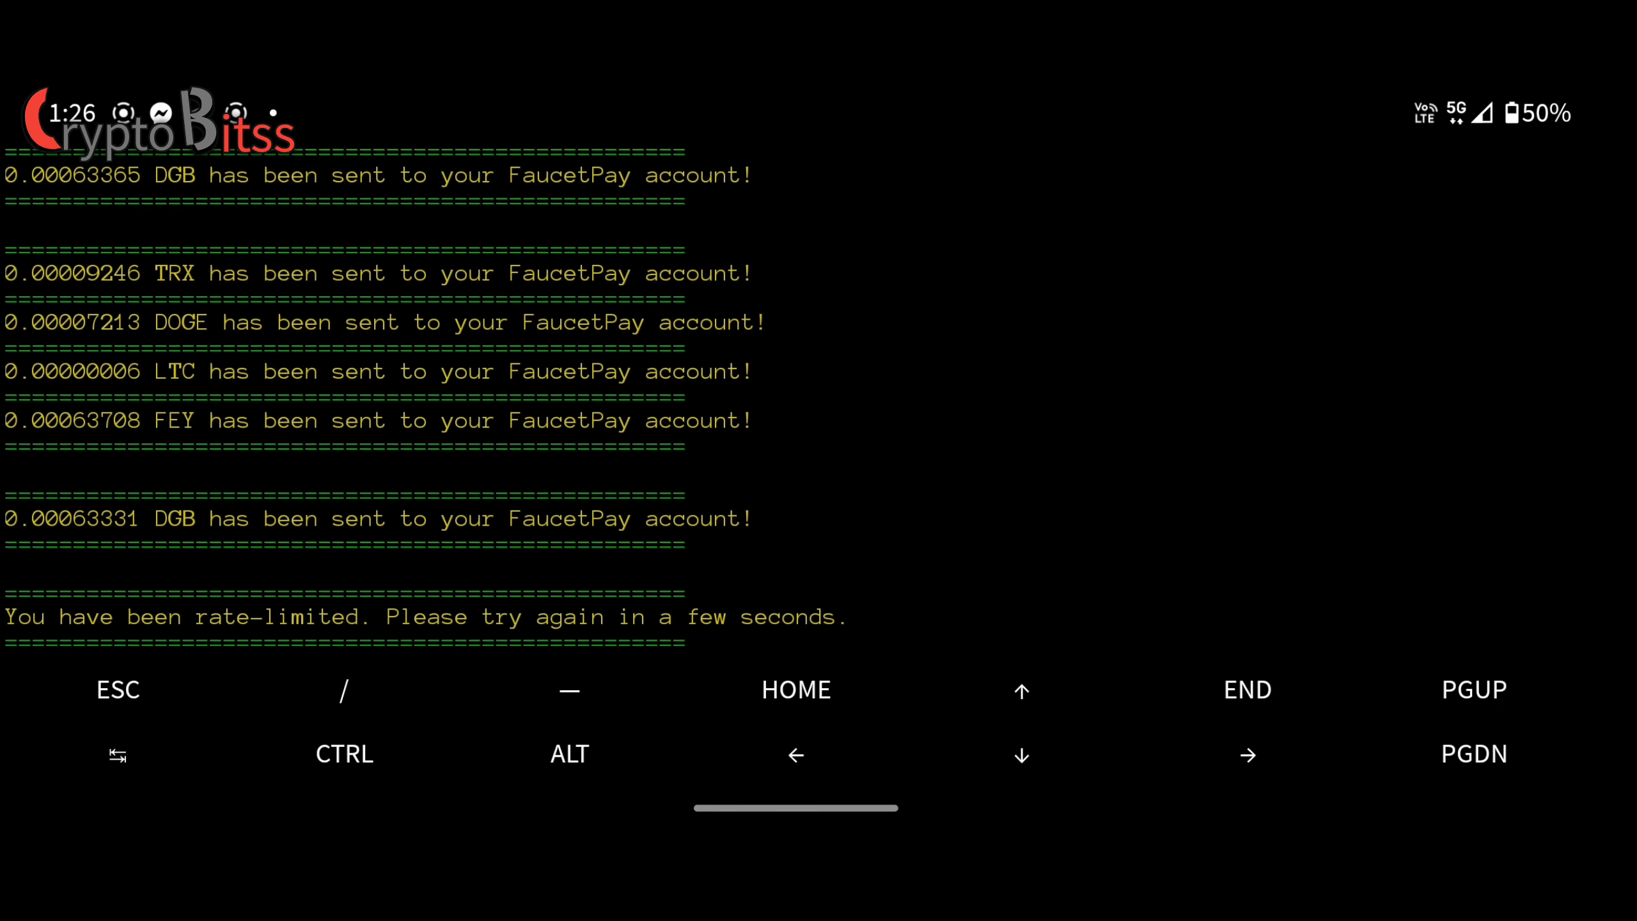
scroll(1159, 486, down, 2)
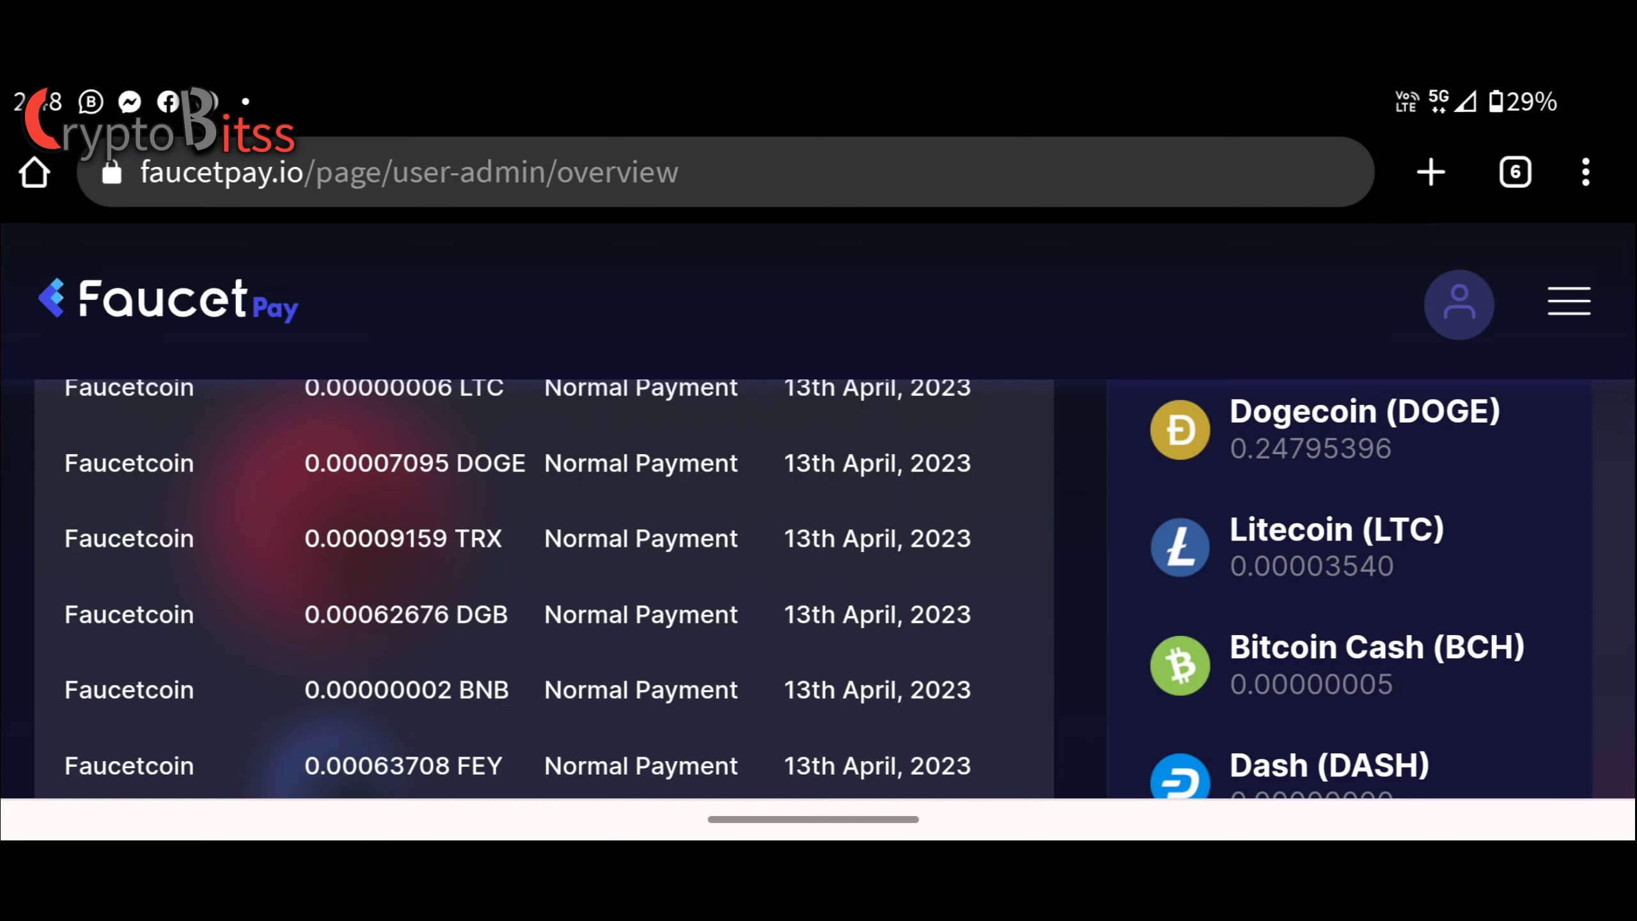